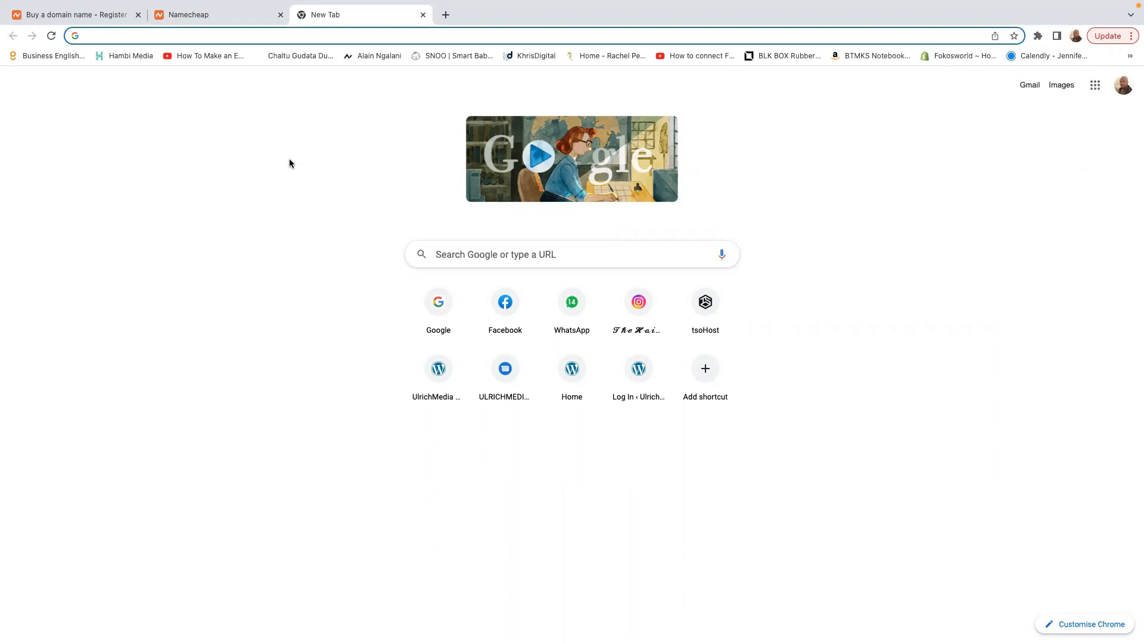
- Open ulrichmediaone.com/shopify to reach the Shopify free trial sign-up page
{"action": "left_click", "coordinate": [112, 37]}
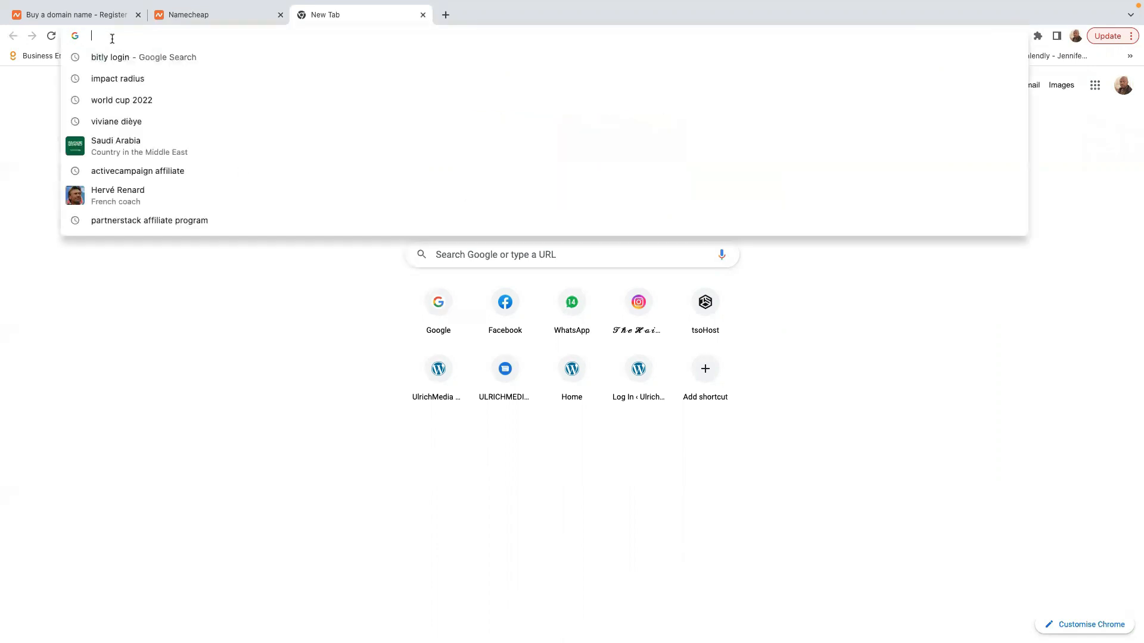
{"action": "type", "text": "ulr"}
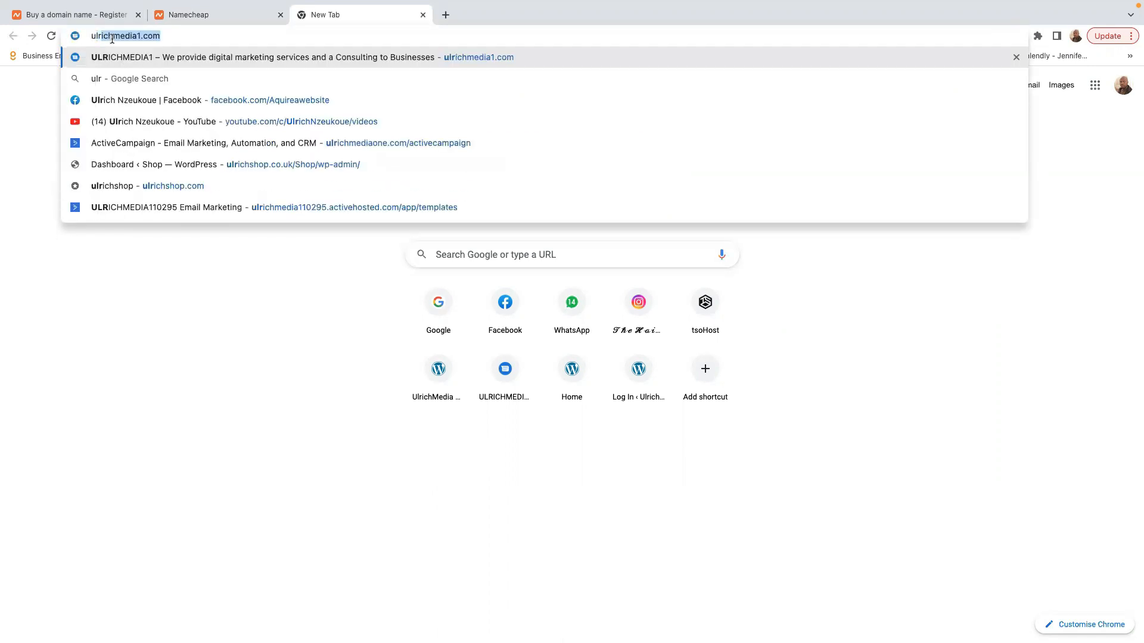
{"action": "type", "text": "ichmediaone.com/"}
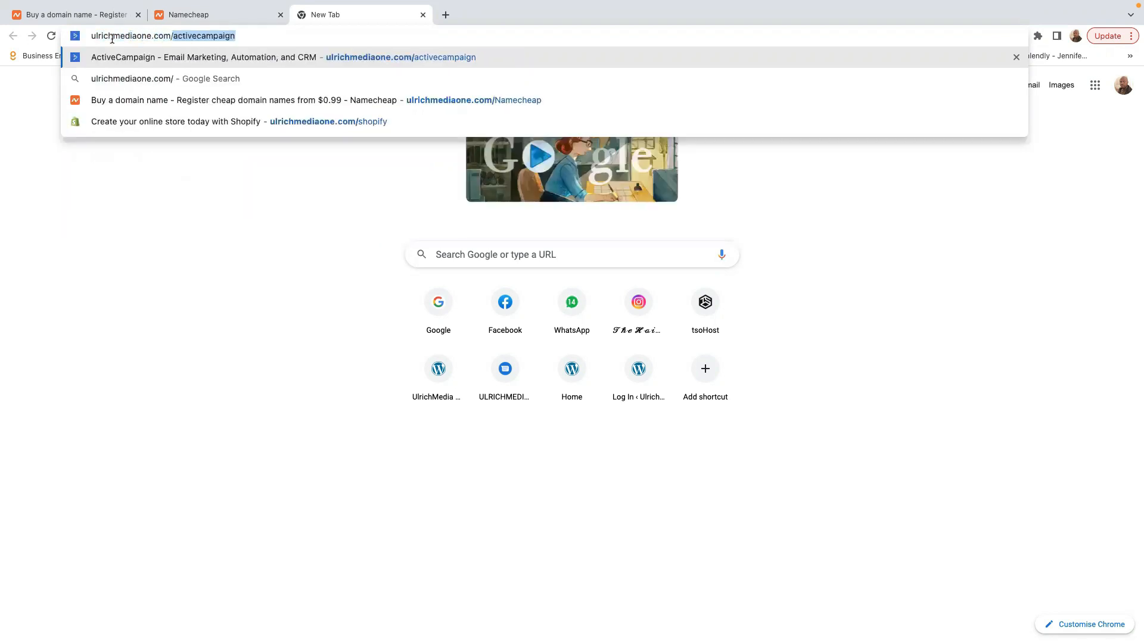
{"action": "type", "text": "shopify"}
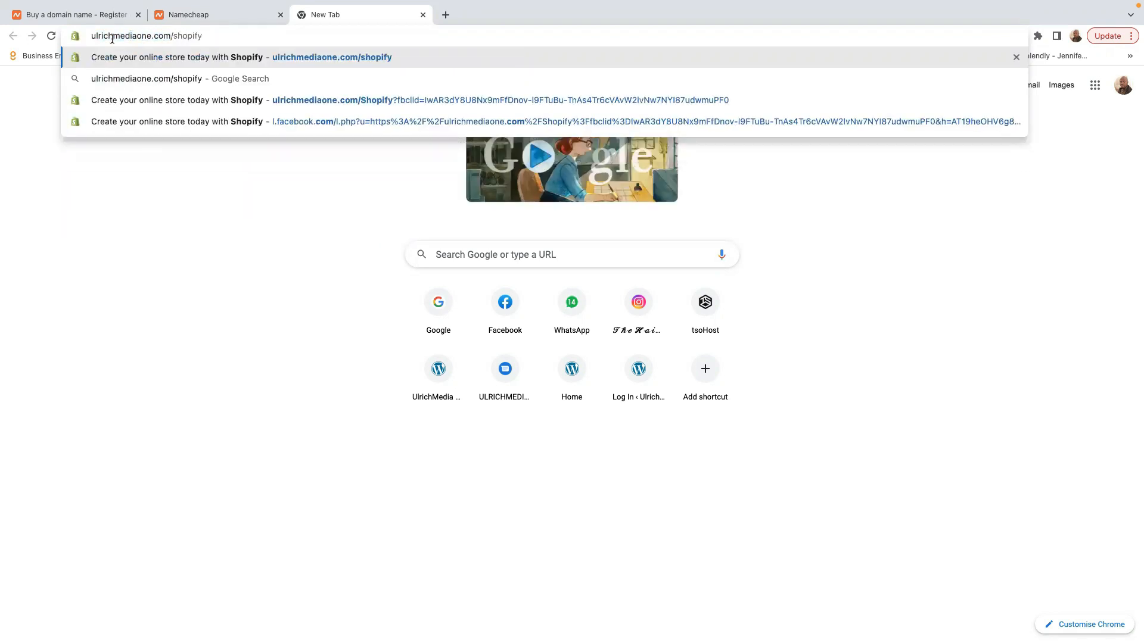
{"action": "key", "text": "Return"}
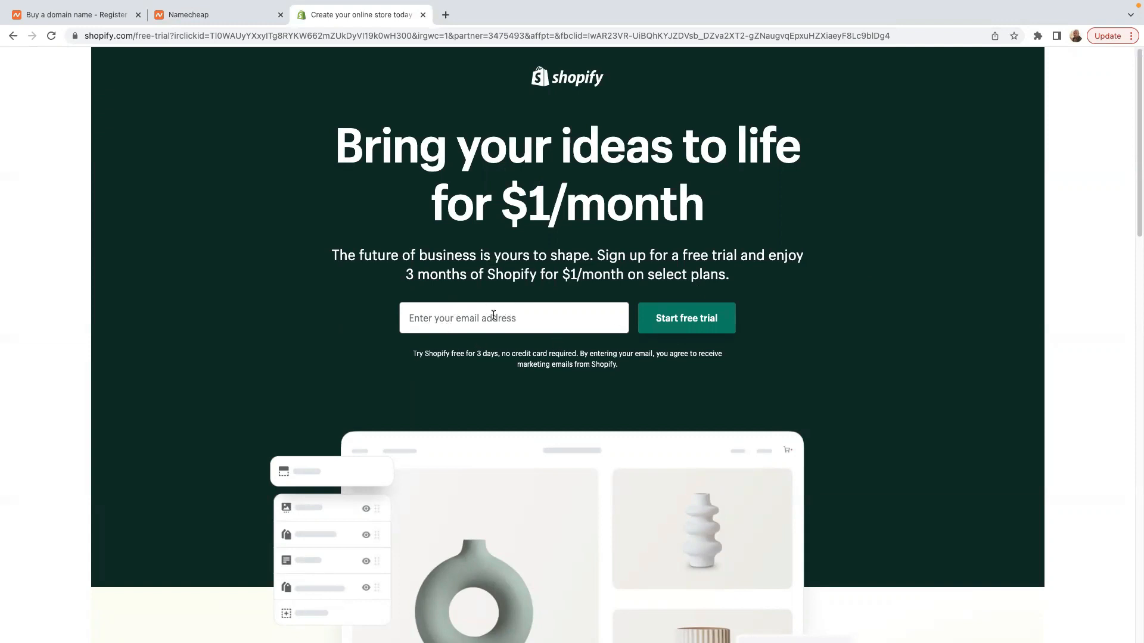
- Enter the account e-mail address in the sign-up form and start the Shopify free trial
{"action": "left_click", "coordinate": [471, 319]}
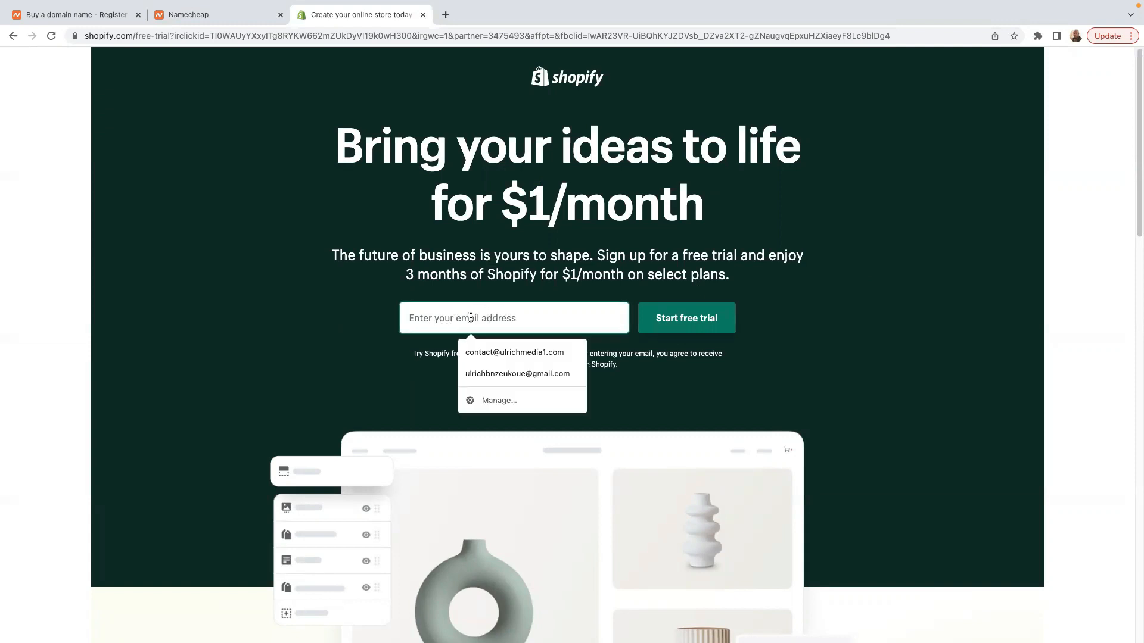
{"action": "key", "text": "ctrl+v"}
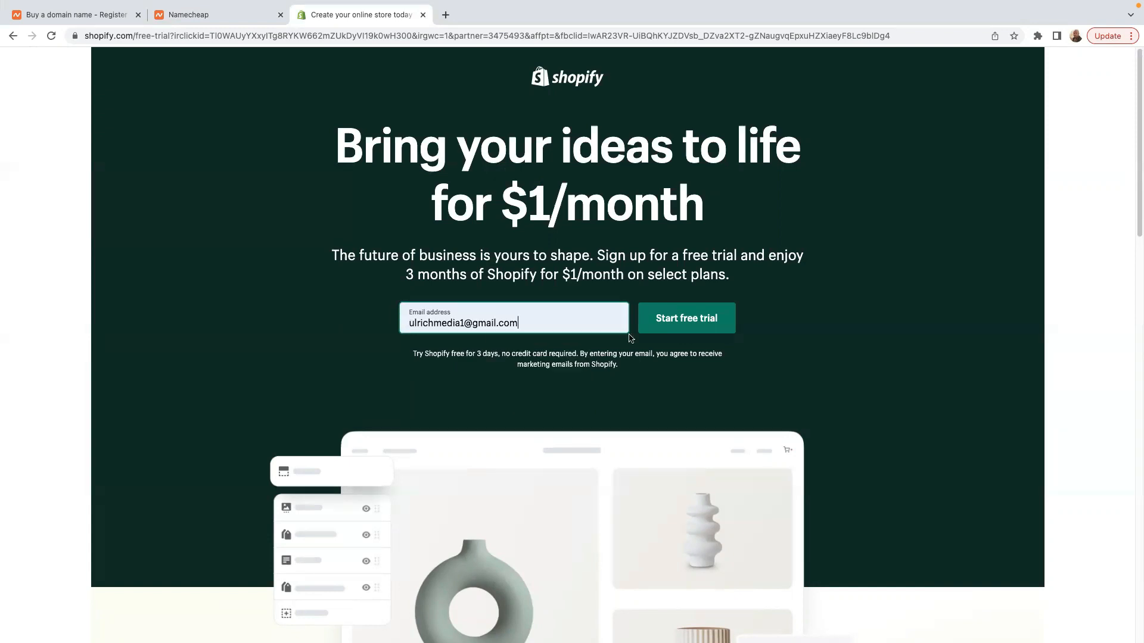
{"action": "left_click", "coordinate": [685, 324]}
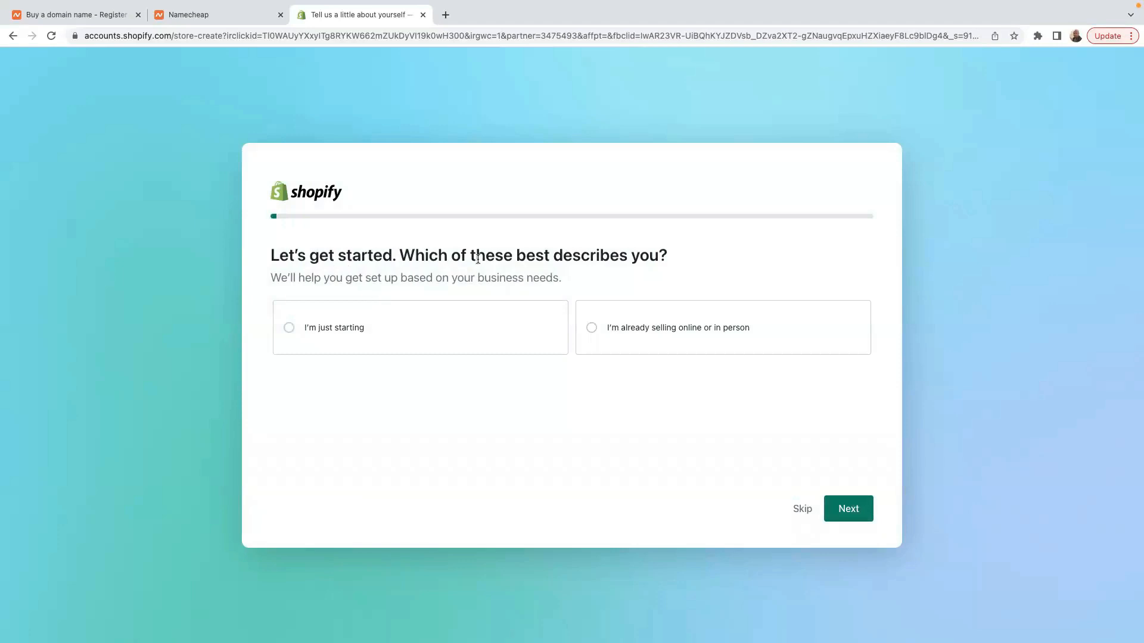
- Answer the setup questions with "I'm just starting" and "An online store", and skip the rest of the selling-places question
{"action": "left_click", "coordinate": [288, 329]}
{"action": "left_click", "coordinate": [848, 509]}
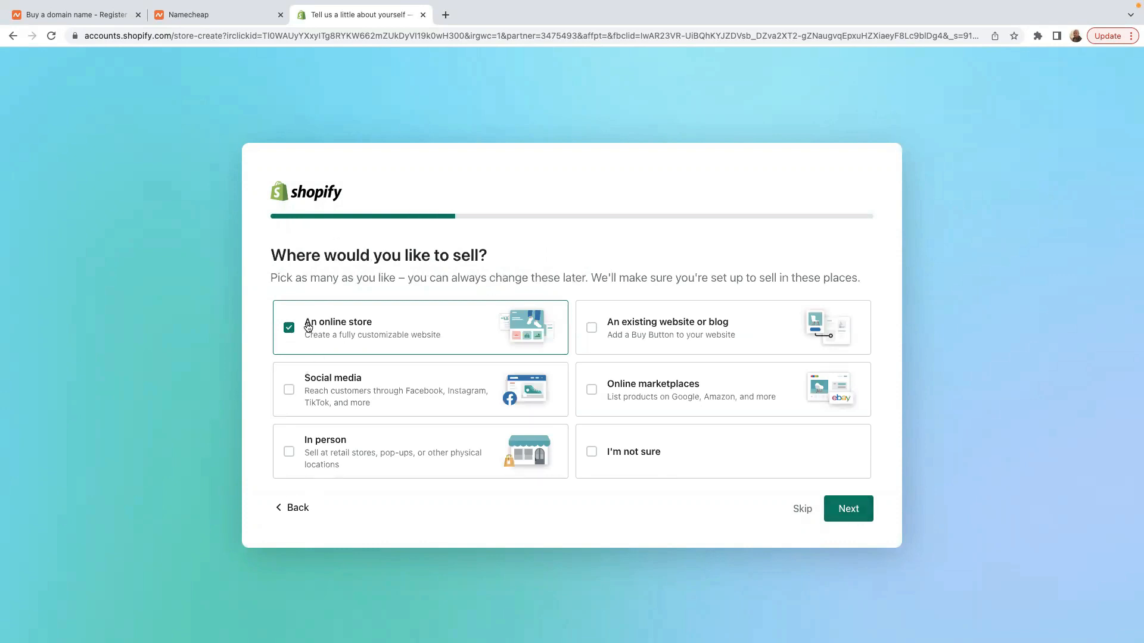
{"action": "left_click", "coordinate": [803, 510]}
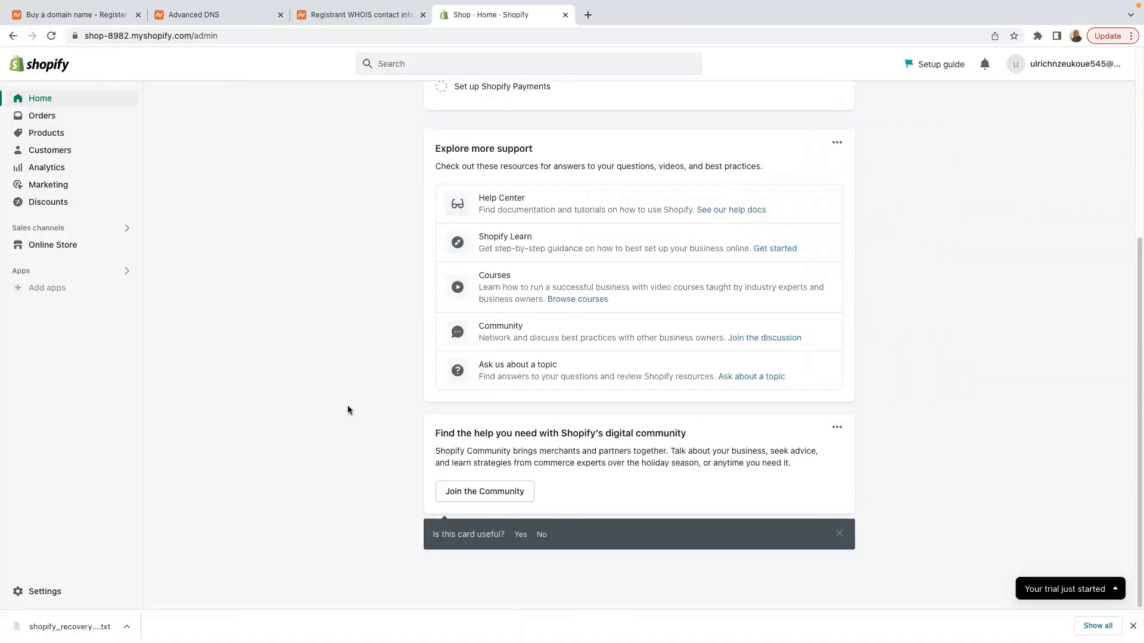
- Look over the store admin's home page, the Orders page and the Products page
{"action": "scroll", "coordinate": [348, 410], "scroll_direction": "up", "scroll_amount": 5}
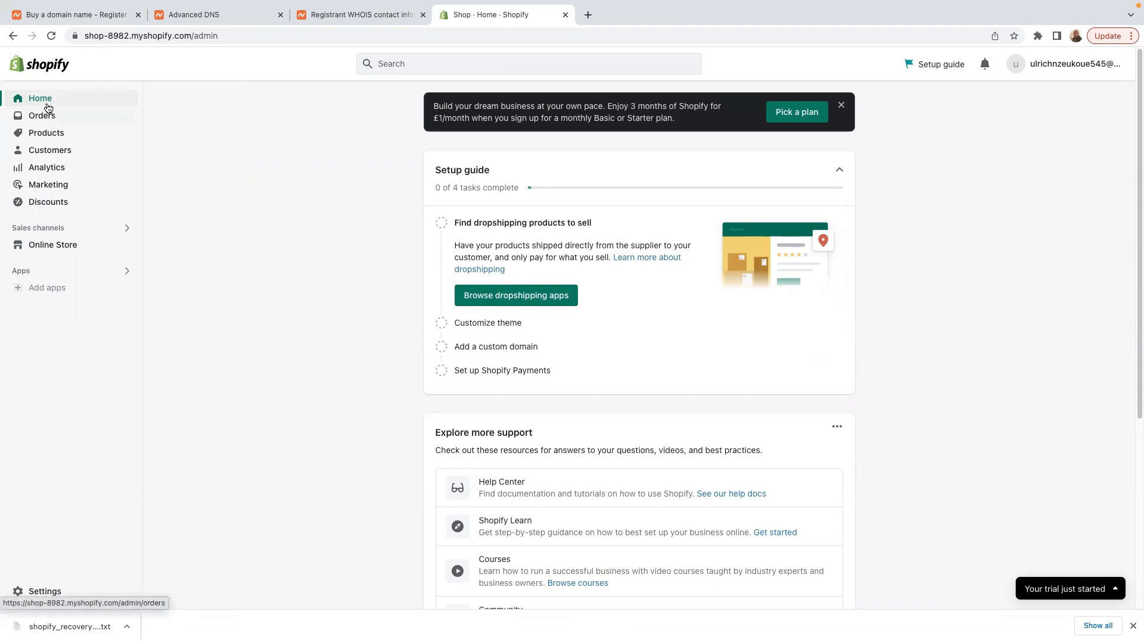
{"action": "left_click", "coordinate": [45, 117]}
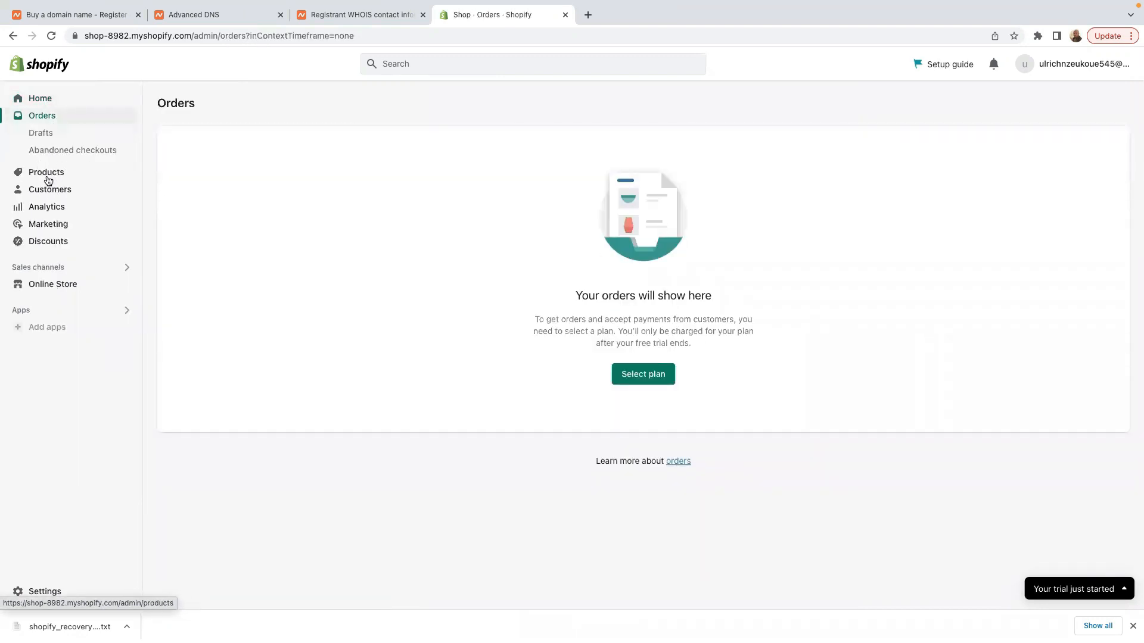
{"action": "left_click", "coordinate": [47, 177]}
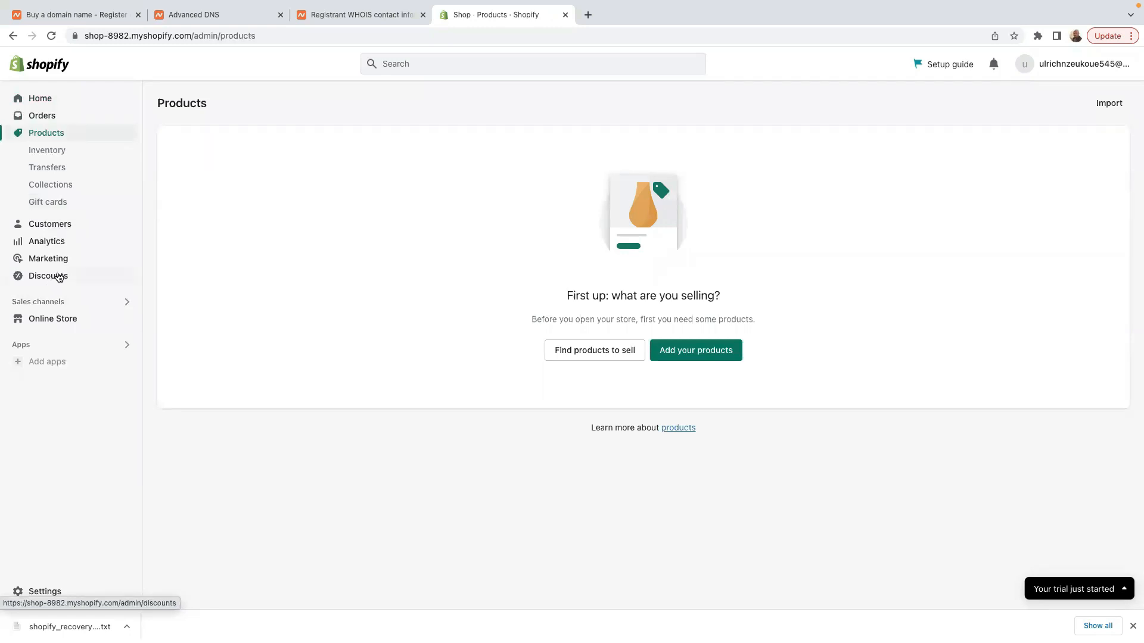
- Open the Online Store section and preview the storefront, looking through its home page sections
{"action": "left_click", "coordinate": [61, 324]}
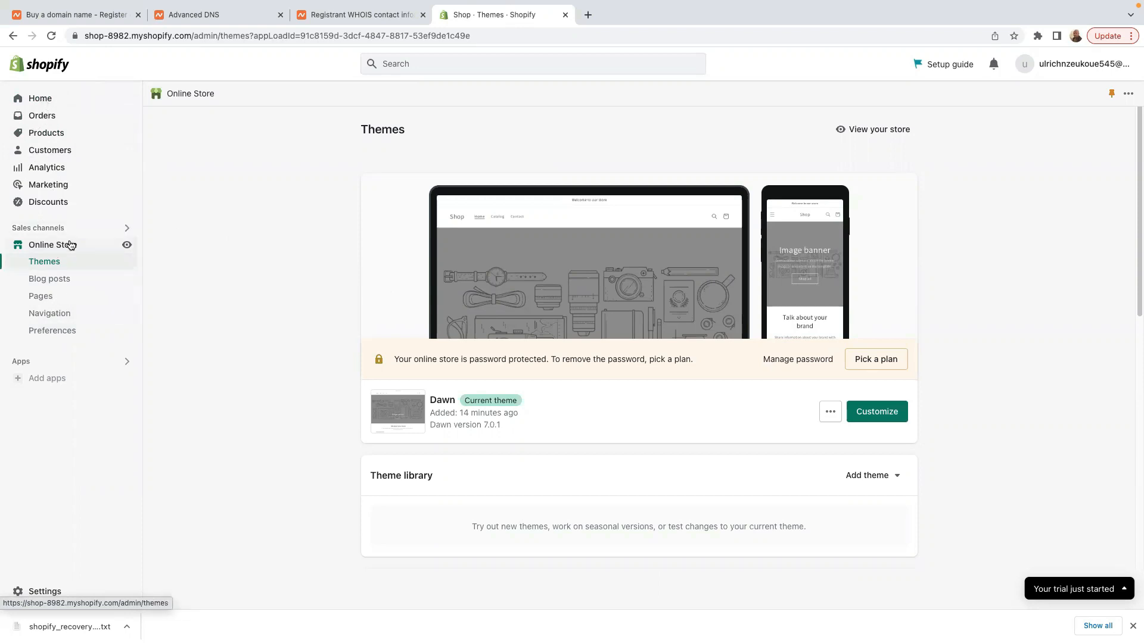
{"action": "left_click", "coordinate": [127, 245]}
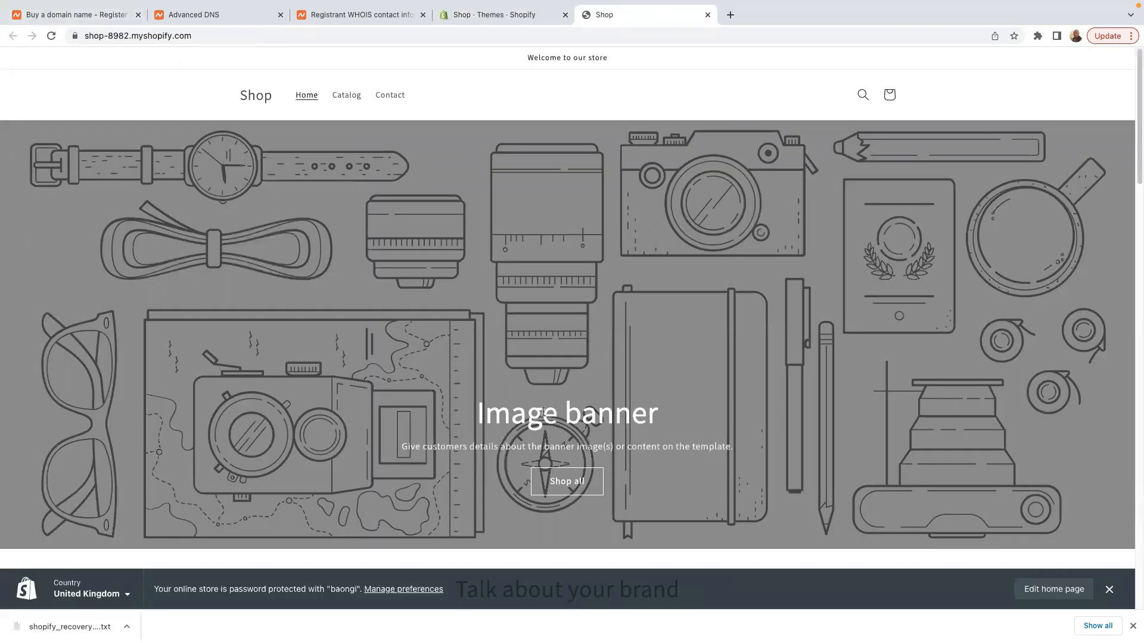
{"action": "scroll", "coordinate": [664, 382], "scroll_direction": "down", "scroll_amount": 8}
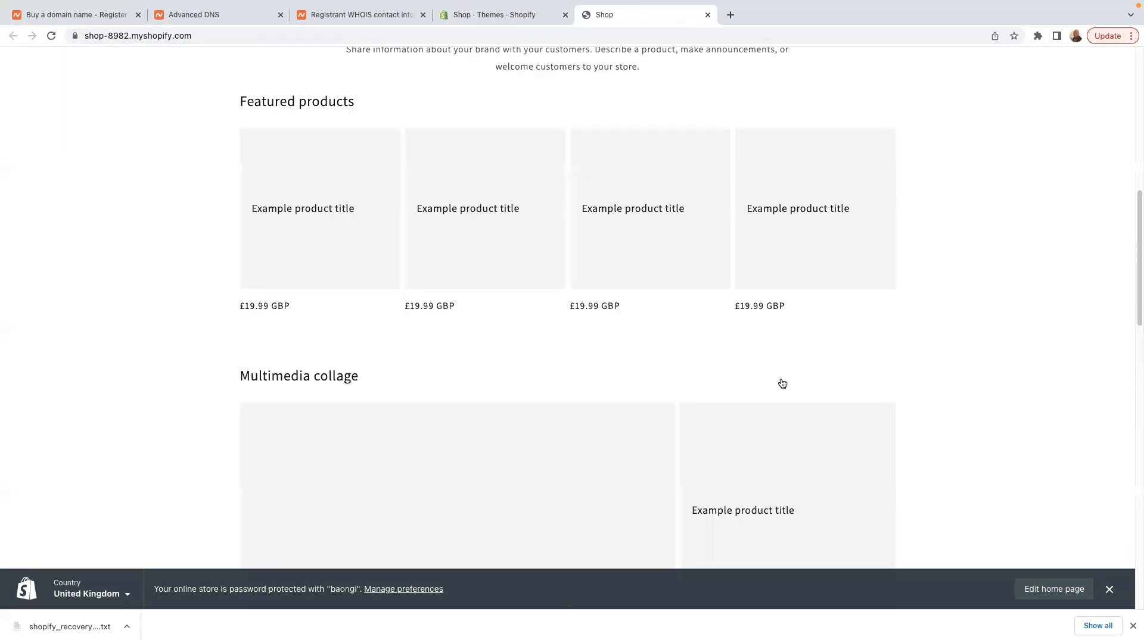
{"action": "scroll", "coordinate": [780, 384], "scroll_direction": "up", "scroll_amount": 5}
{"action": "scroll", "coordinate": [781, 417], "scroll_direction": "up", "scroll_amount": 5}
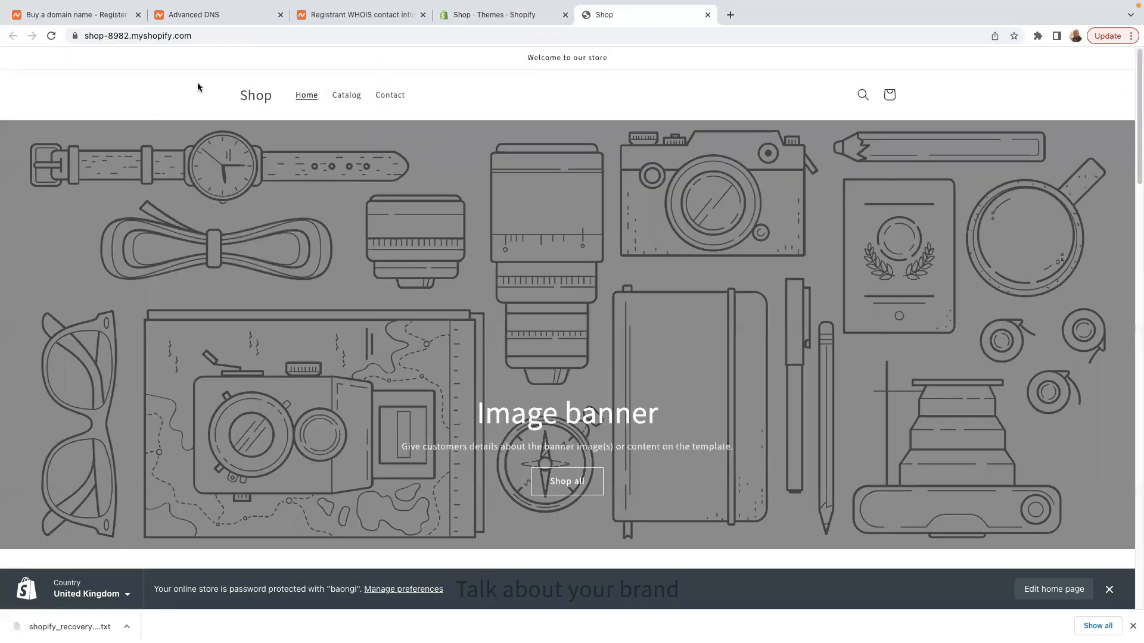
- Return to the store's Themes page and review the current Dawn theme and the popular free themes
{"action": "left_click", "coordinate": [492, 16]}
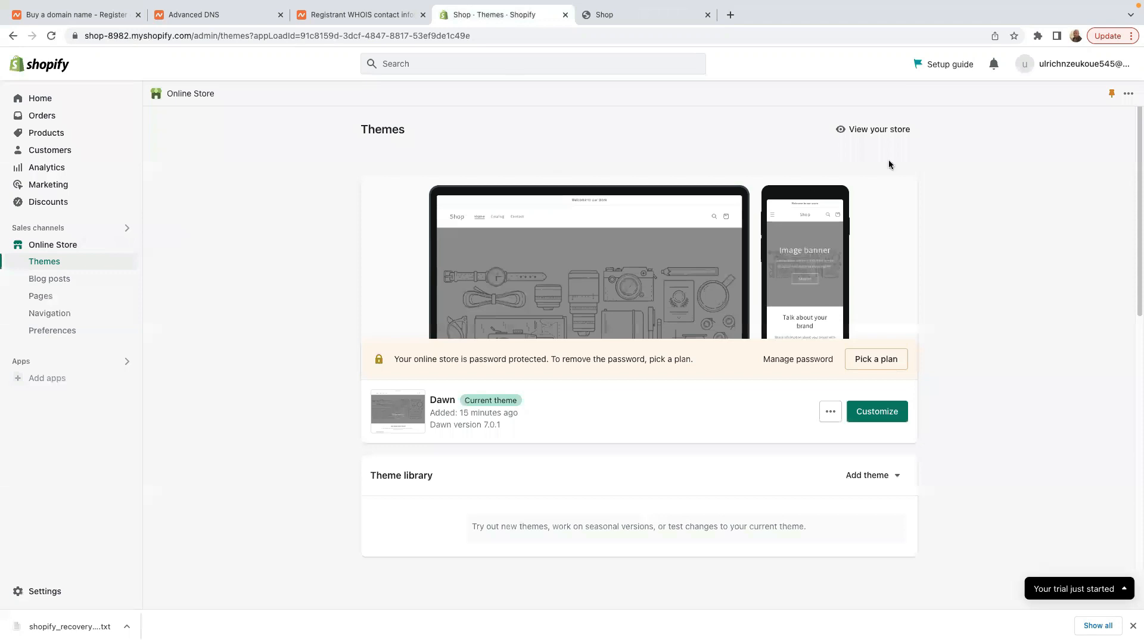
{"action": "scroll", "coordinate": [703, 288], "scroll_direction": "down", "scroll_amount": 3}
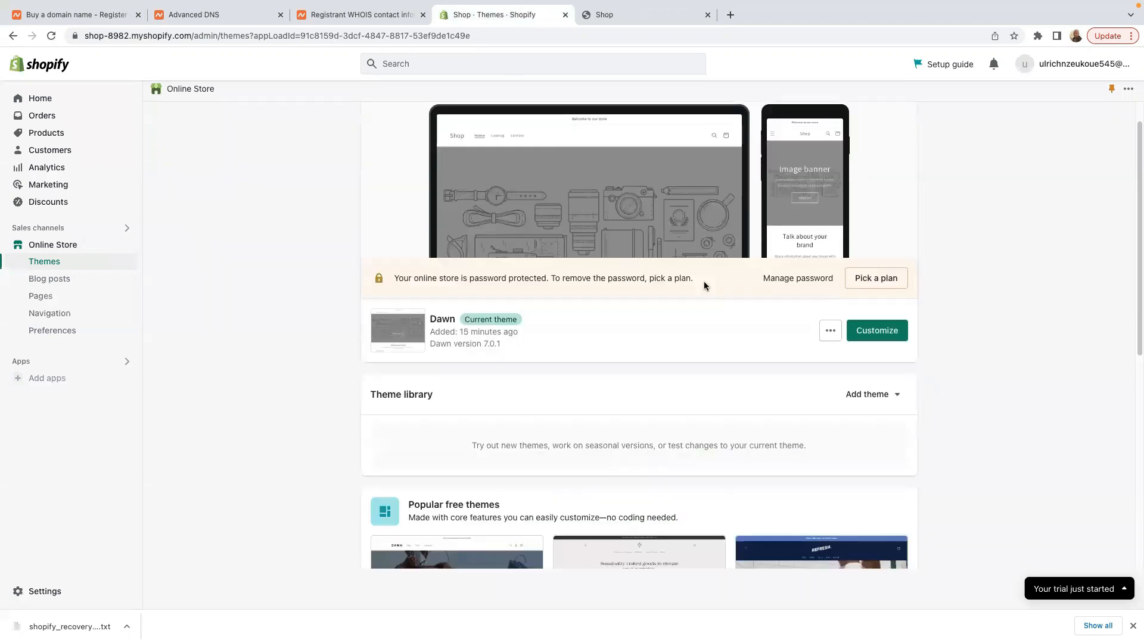
{"action": "scroll", "coordinate": [702, 298], "scroll_direction": "up", "scroll_amount": 2}
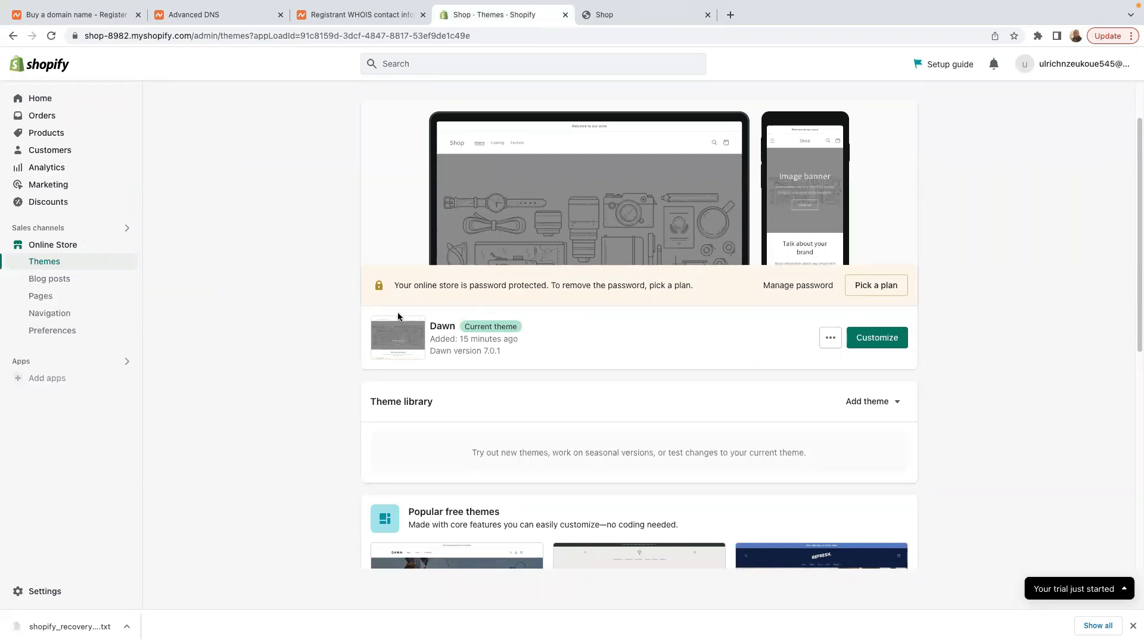
{"action": "scroll", "coordinate": [728, 459], "scroll_direction": "down", "scroll_amount": 2}
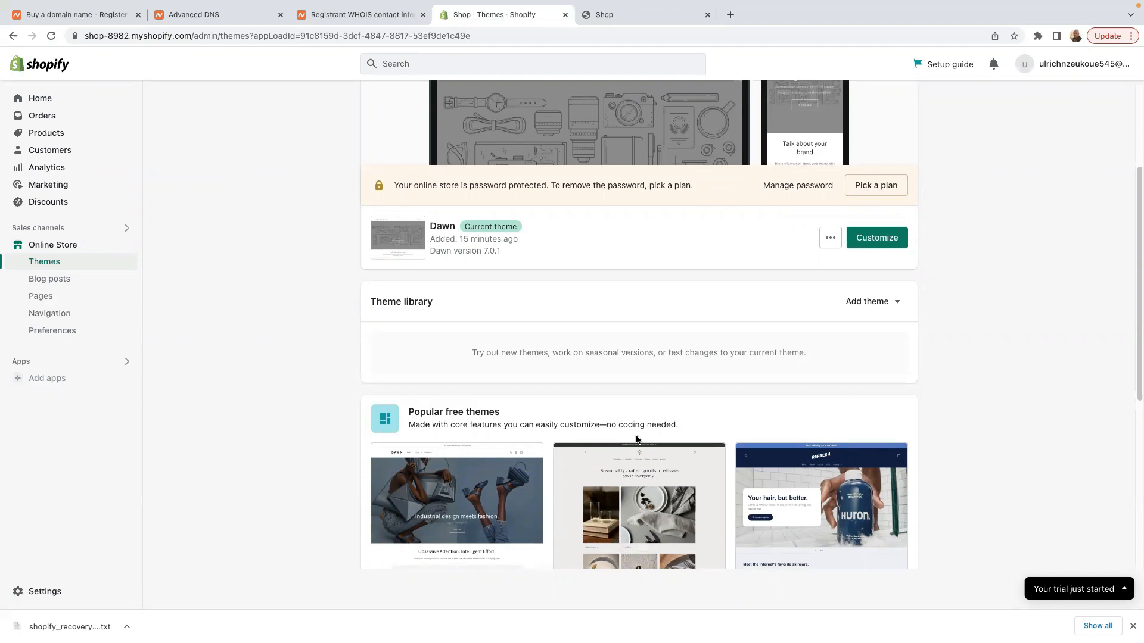
{"action": "scroll", "coordinate": [524, 399], "scroll_direction": "down", "scroll_amount": 5}
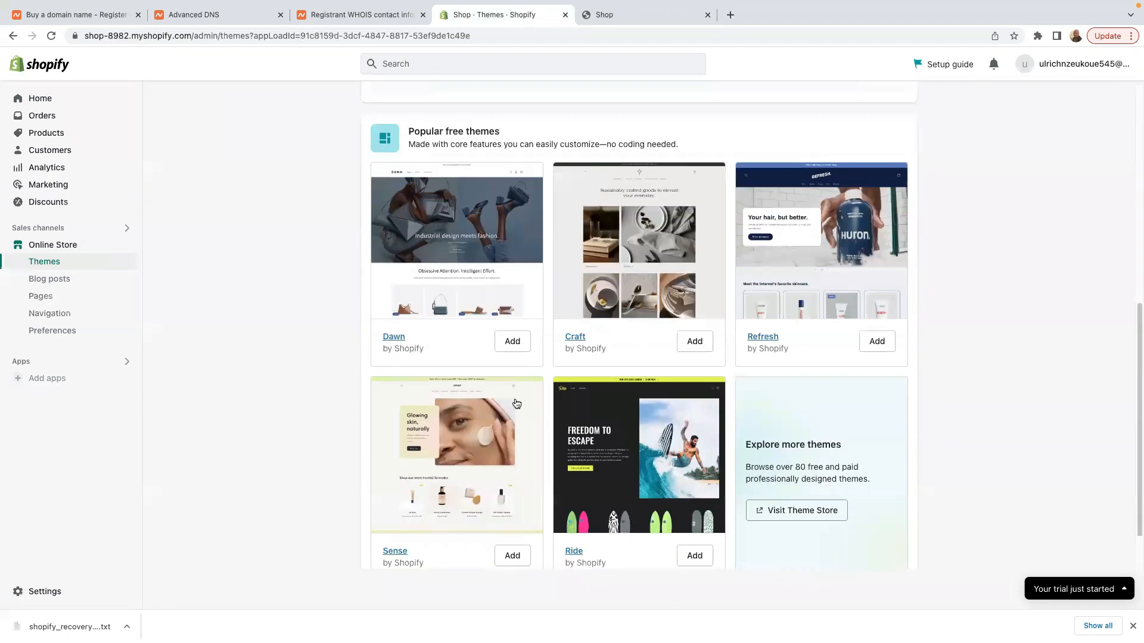
{"action": "scroll", "coordinate": [438, 357], "scroll_direction": "down", "scroll_amount": 1}
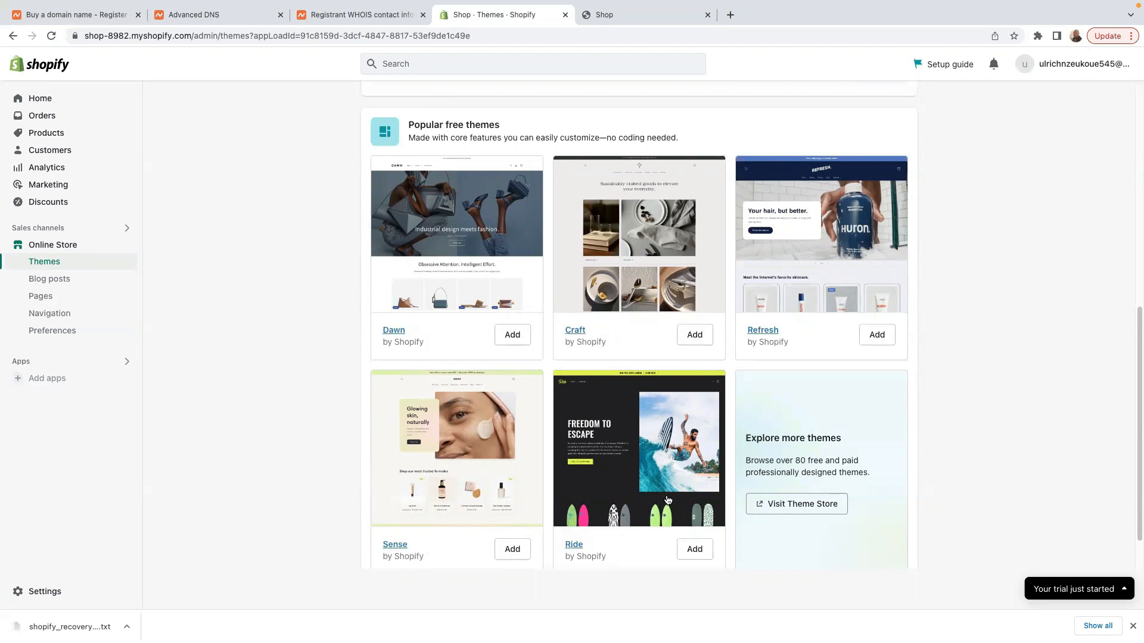
{"action": "scroll", "coordinate": [709, 488], "scroll_direction": "down", "scroll_amount": 2}
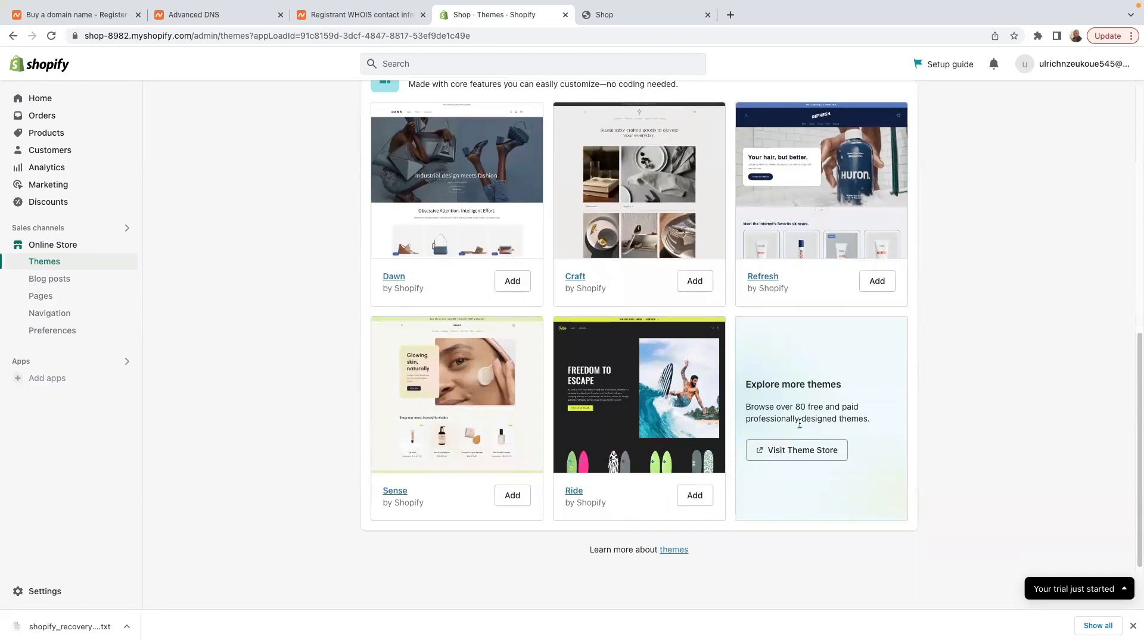
- Visit the Shopify Theme Store and browse the unfiltered list of all themes with their prices
{"action": "left_click", "coordinate": [799, 452]}
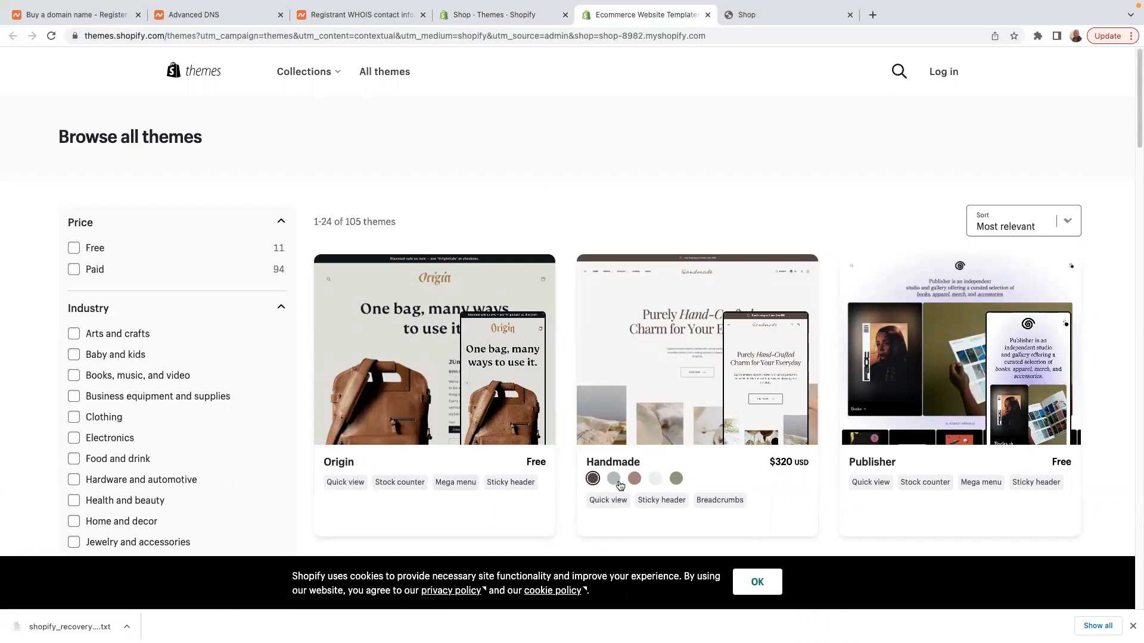
{"action": "scroll", "coordinate": [828, 428], "scroll_direction": "down", "scroll_amount": 2}
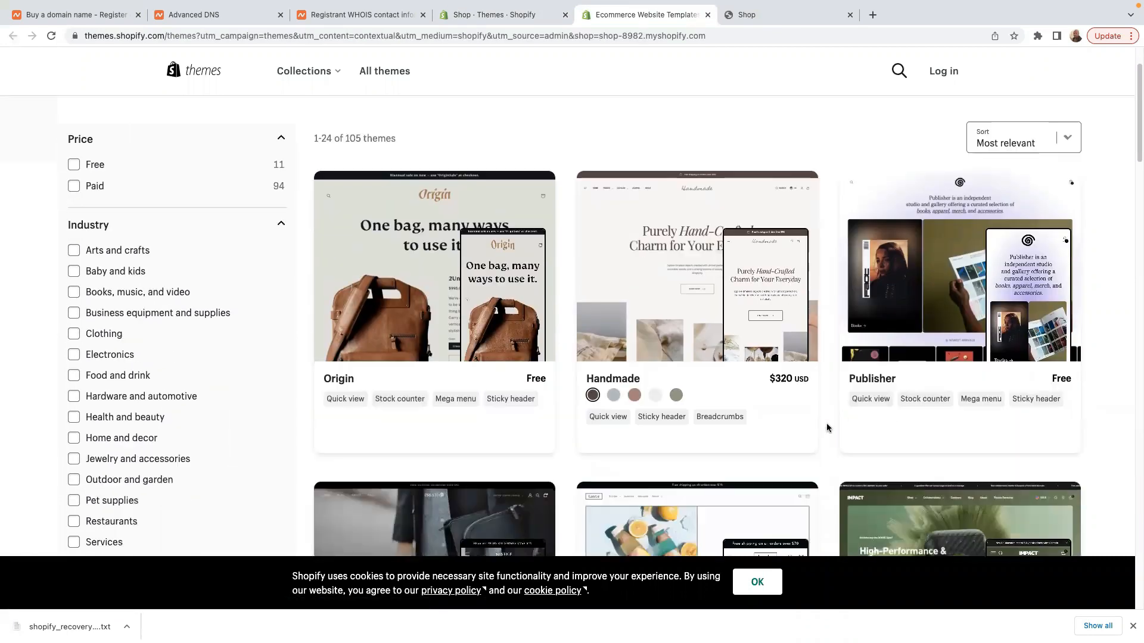
{"action": "scroll", "coordinate": [766, 417], "scroll_direction": "down", "scroll_amount": 4}
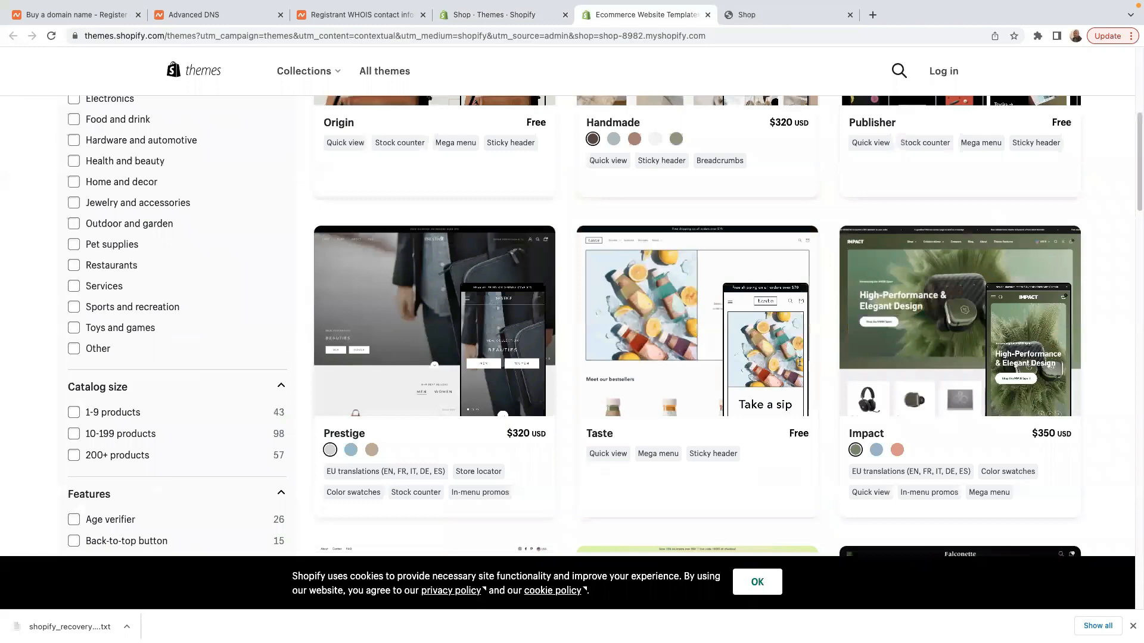
{"action": "scroll", "coordinate": [799, 362], "scroll_direction": "up", "scroll_amount": 4}
{"action": "scroll", "coordinate": [528, 403], "scroll_direction": "up", "scroll_amount": 2}
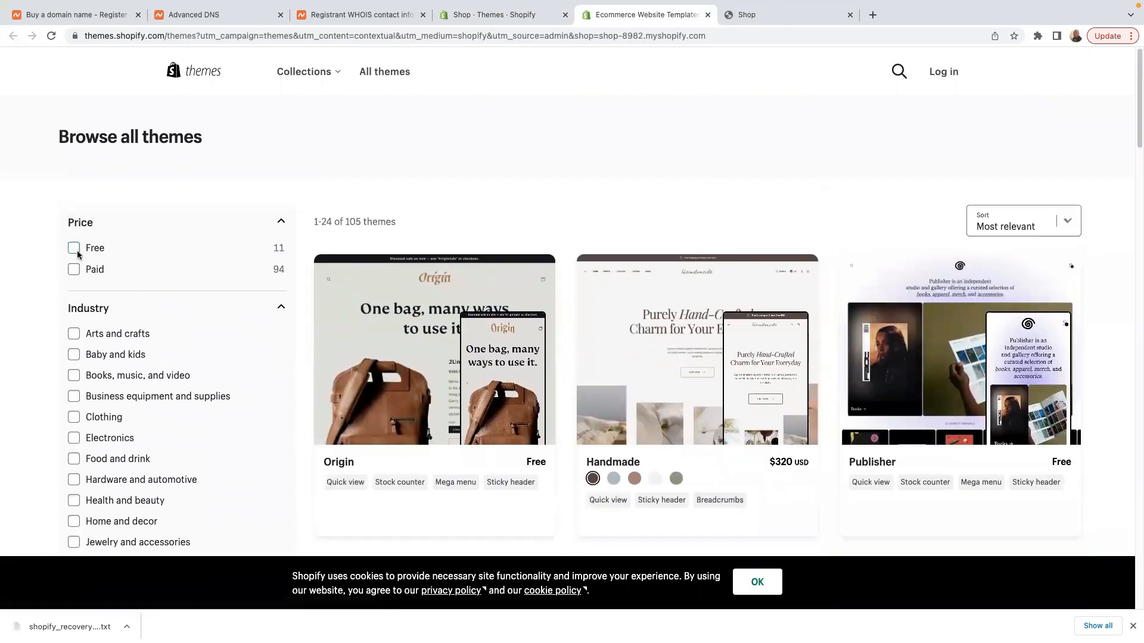
- Filter the themes by the Free price option and review the free themes, including Dawn
{"action": "left_click", "coordinate": [76, 251]}
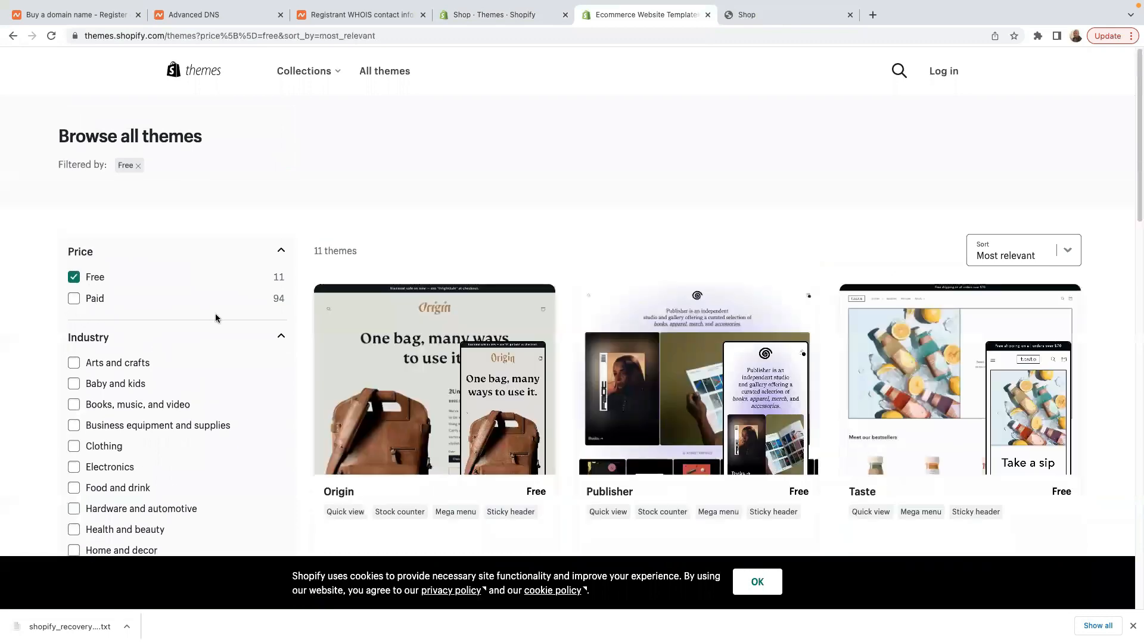
{"action": "scroll", "coordinate": [277, 327], "scroll_direction": "down", "scroll_amount": 4}
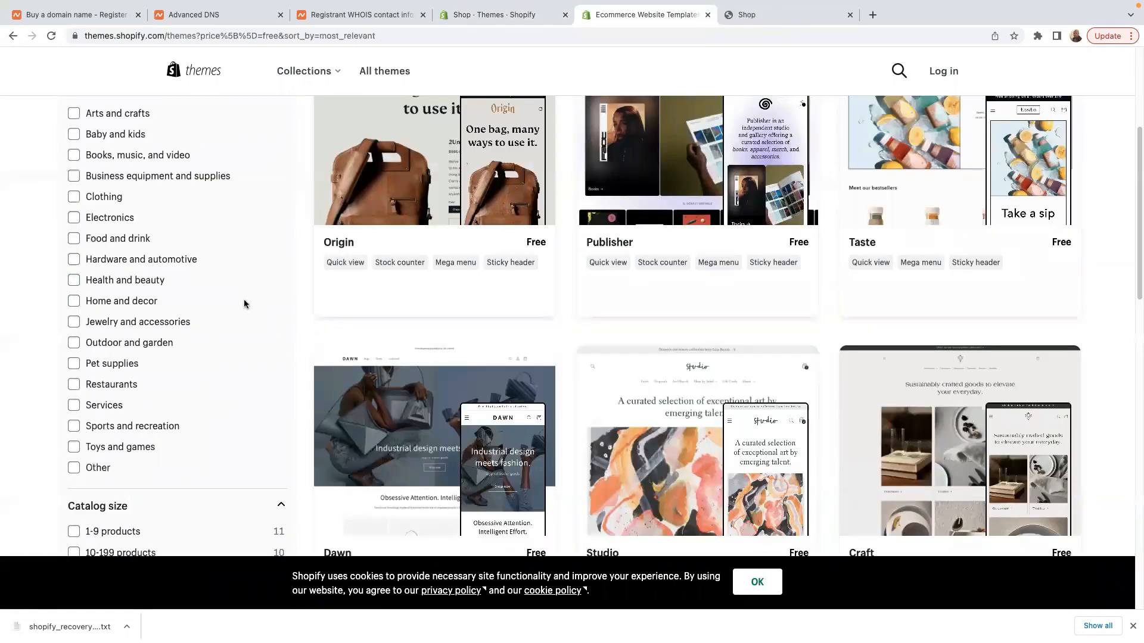
{"action": "scroll", "coordinate": [235, 319], "scroll_direction": "up", "scroll_amount": 4}
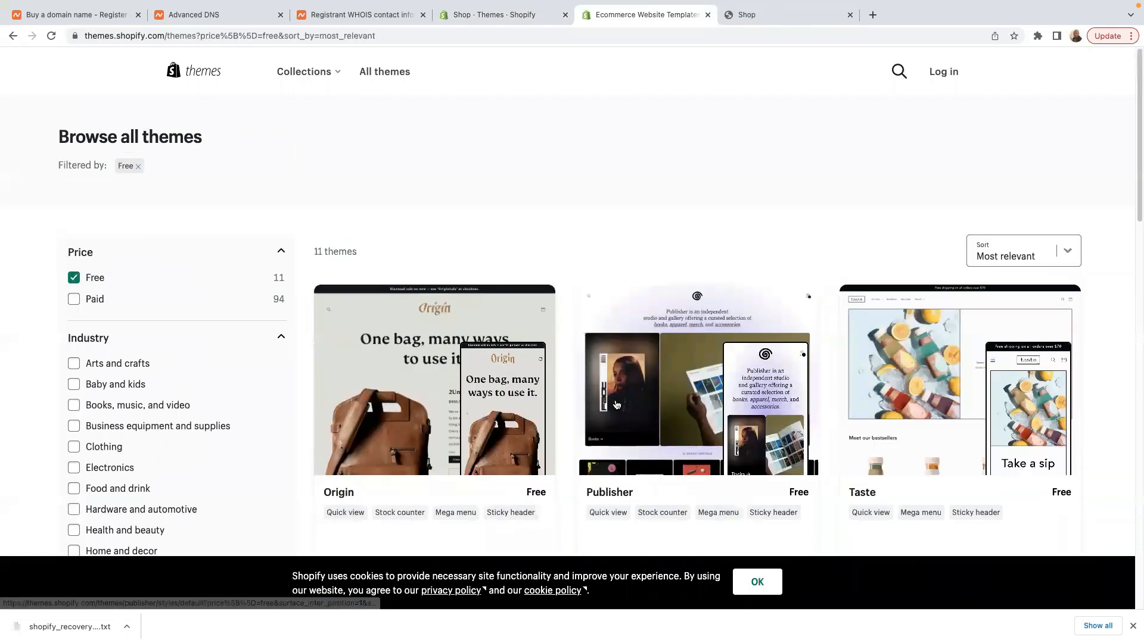
{"action": "scroll", "coordinate": [621, 409], "scroll_direction": "down", "scroll_amount": 2}
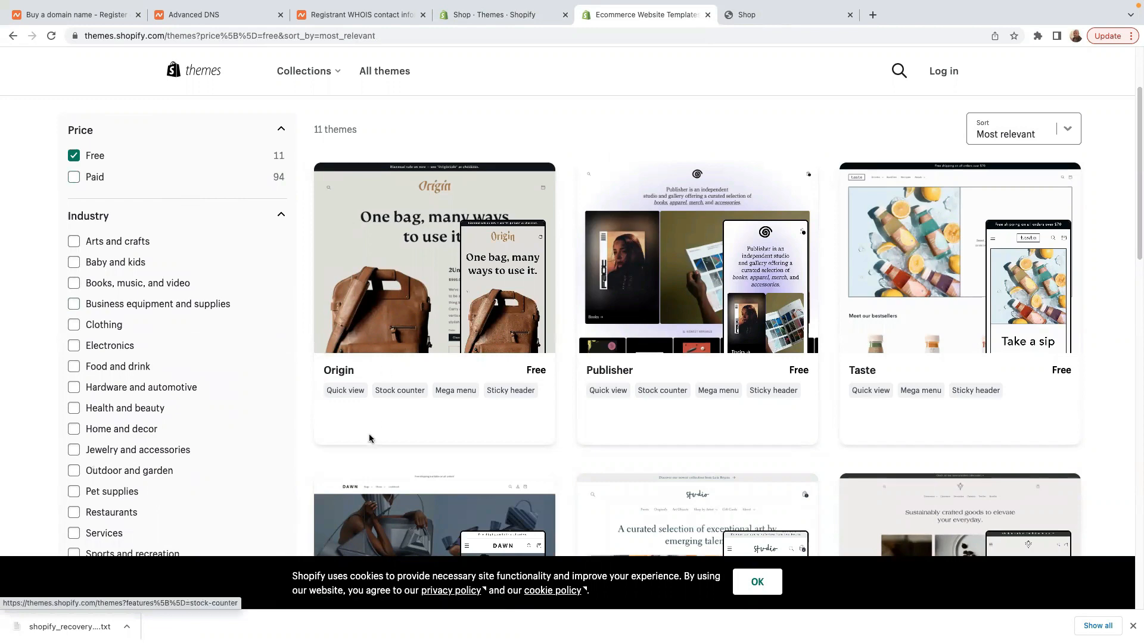
{"action": "scroll", "coordinate": [576, 346], "scroll_direction": "down", "scroll_amount": 13}
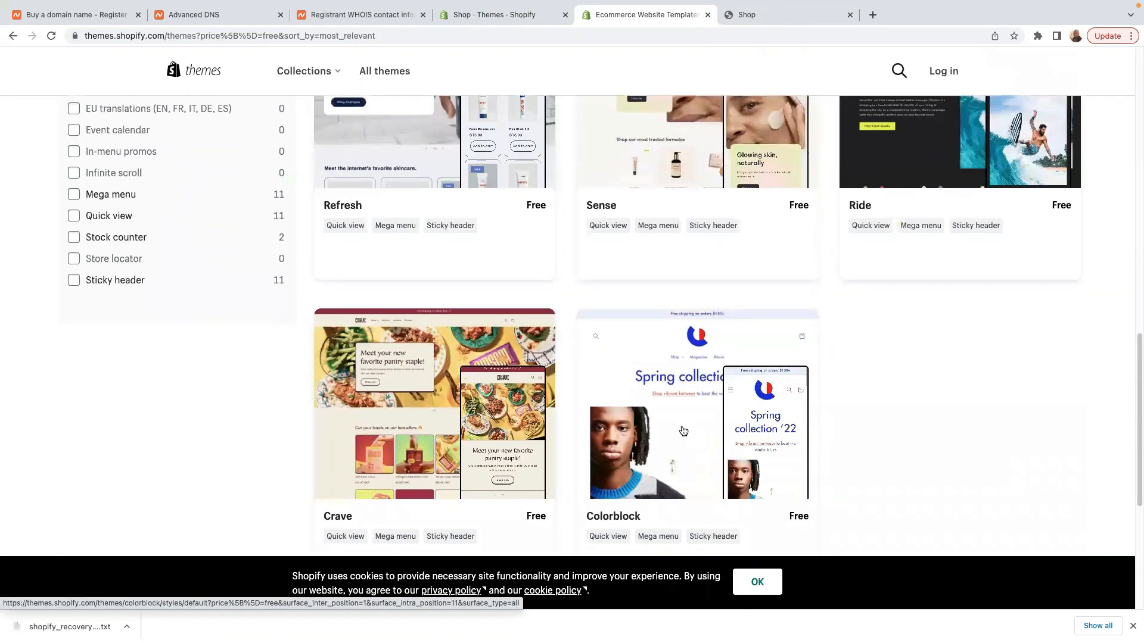
{"action": "scroll", "coordinate": [667, 411], "scroll_direction": "up", "scroll_amount": 8}
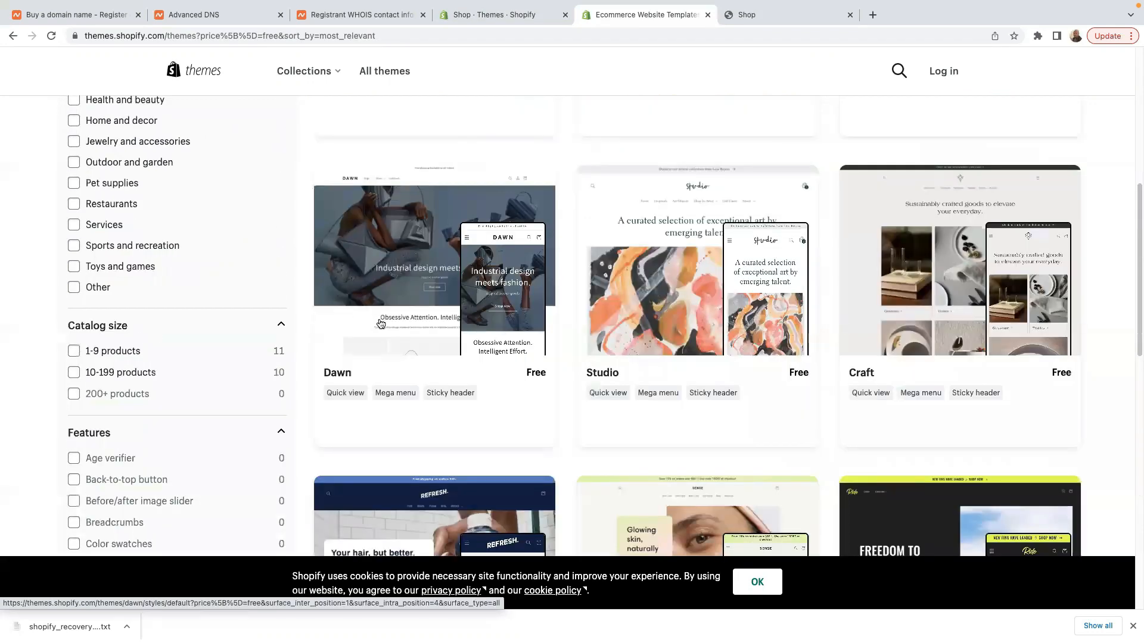
{"action": "scroll", "coordinate": [496, 341], "scroll_direction": "up", "scroll_amount": 1}
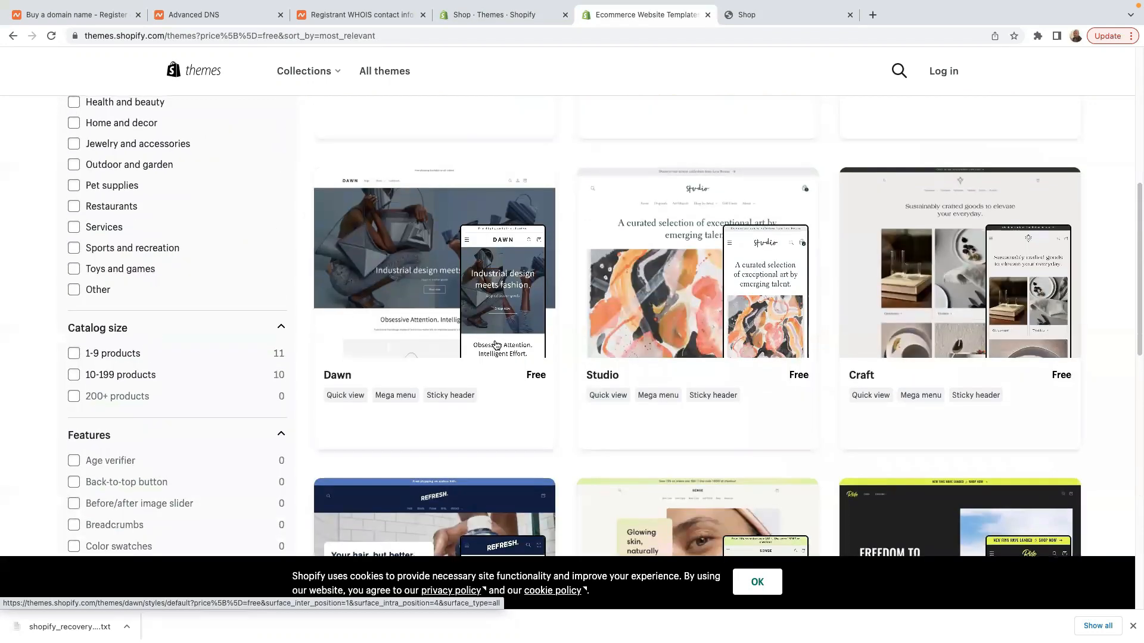
- Open the Dawn theme's page in the Theme Store and review its highlights and feature list
{"action": "left_click", "coordinate": [409, 236]}
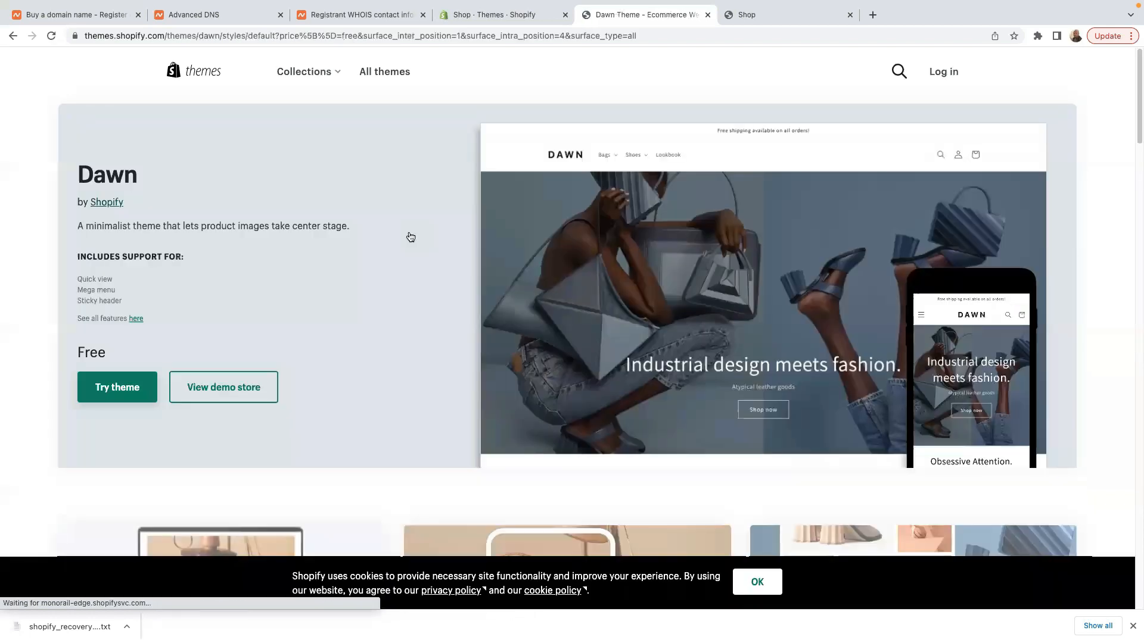
{"action": "scroll", "coordinate": [670, 336], "scroll_direction": "down", "scroll_amount": 6}
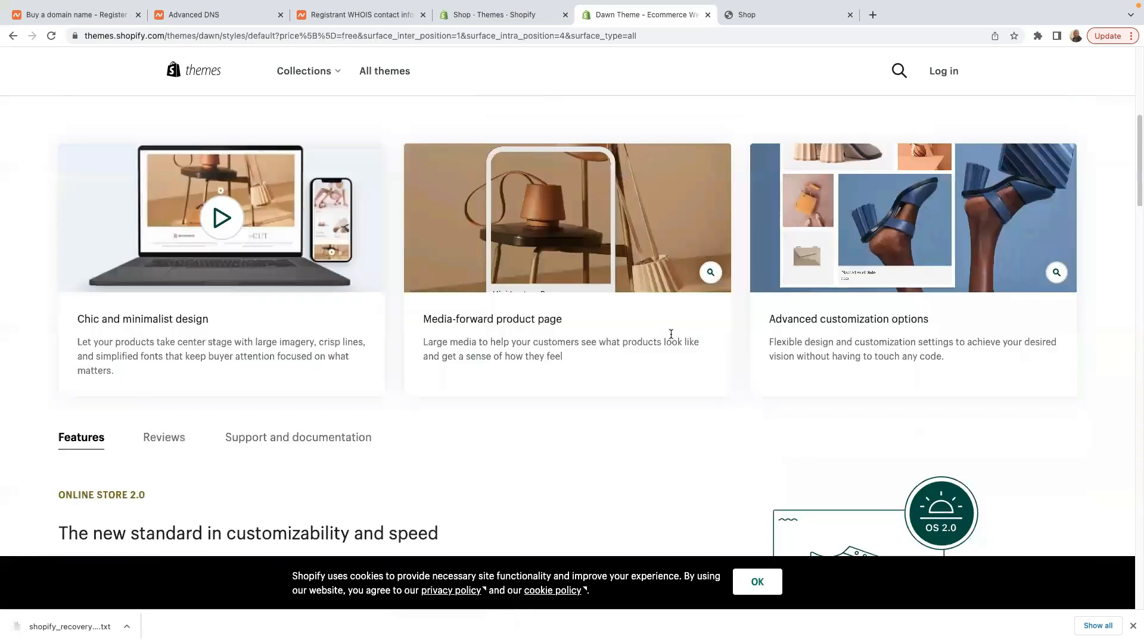
{"action": "scroll", "coordinate": [661, 346], "scroll_direction": "up", "scroll_amount": 3}
{"action": "scroll", "coordinate": [632, 351], "scroll_direction": "up", "scroll_amount": 3}
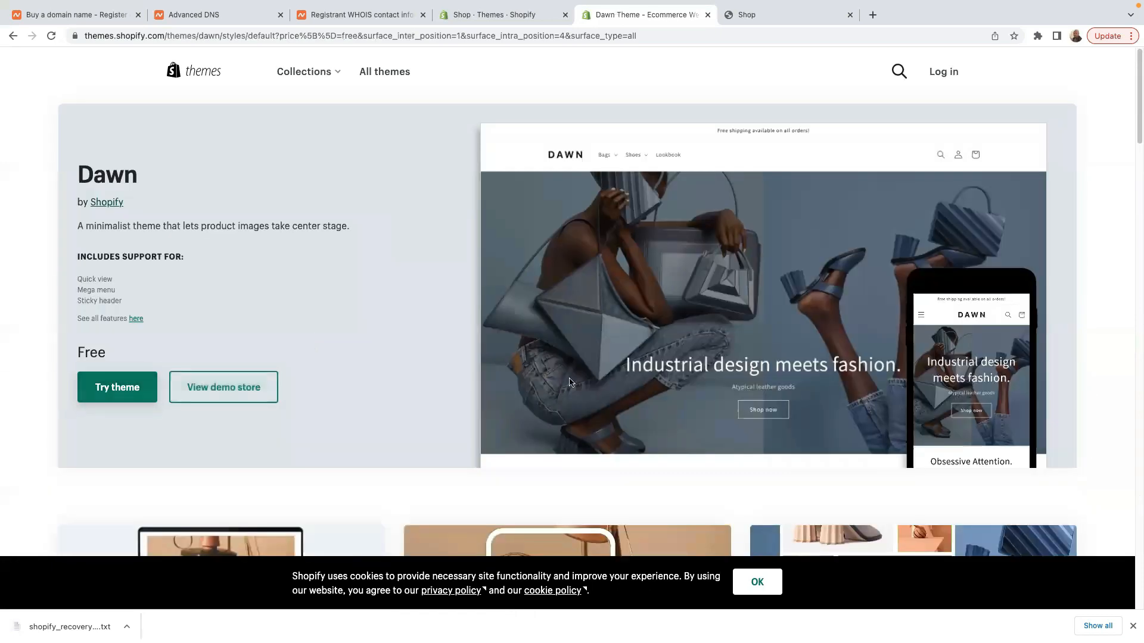
{"action": "scroll", "coordinate": [629, 352], "scroll_direction": "down", "scroll_amount": 2}
{"action": "scroll", "coordinate": [628, 353], "scroll_direction": "down", "scroll_amount": 9}
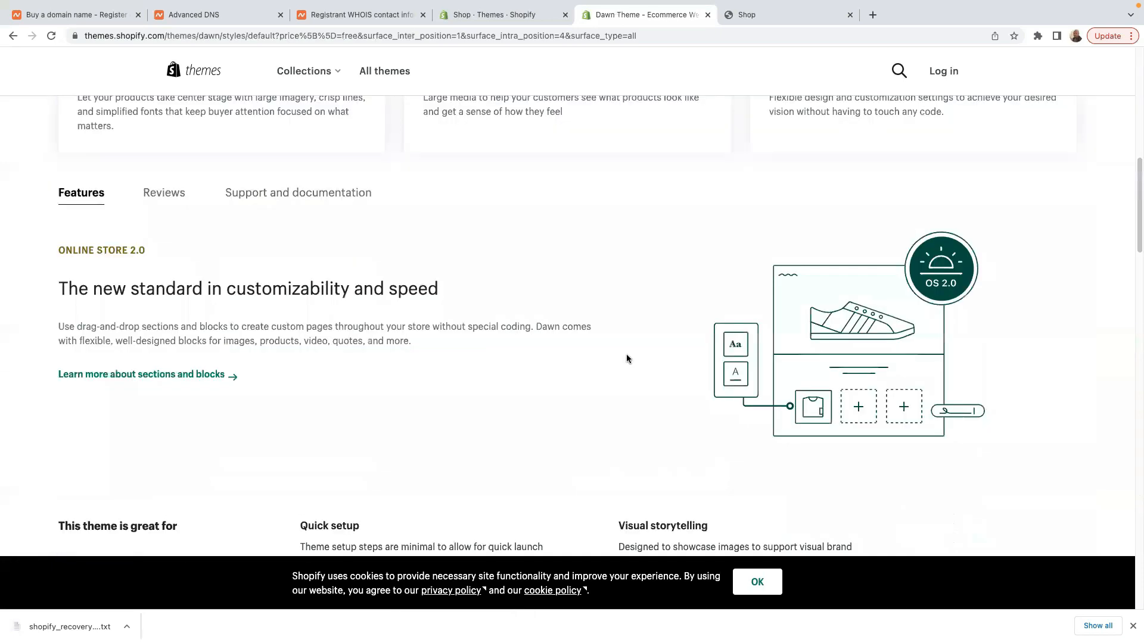
{"action": "scroll", "coordinate": [616, 356], "scroll_direction": "down", "scroll_amount": 10}
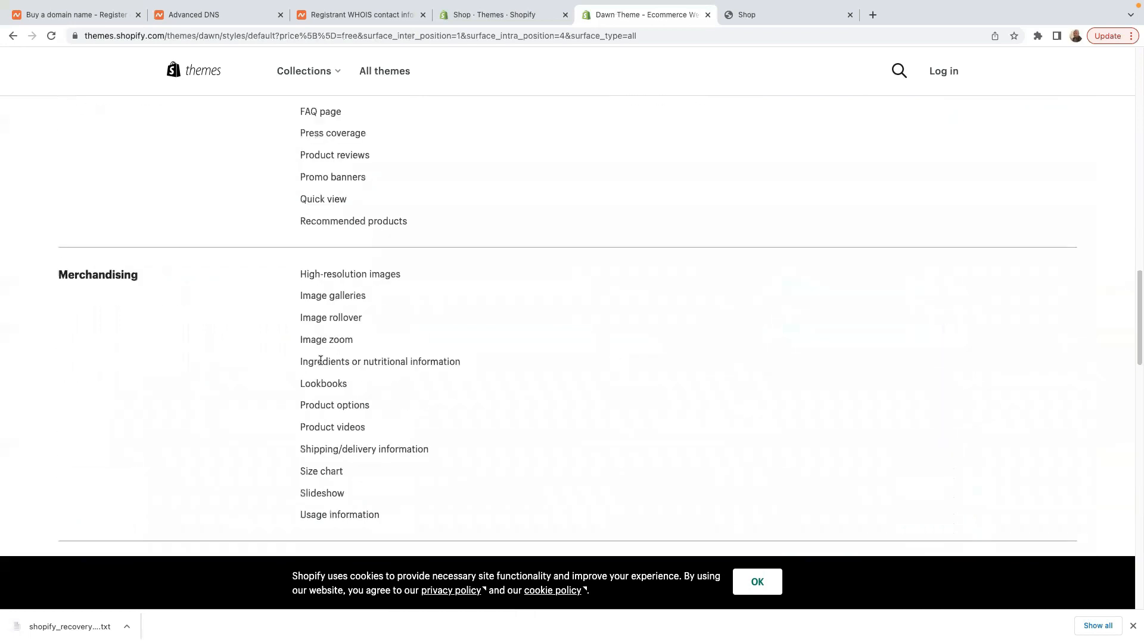
{"action": "scroll", "coordinate": [678, 426], "scroll_direction": "up", "scroll_amount": 10}
- Accept the cookie notice and look back over the Dawn theme's design highlights and overview
{"action": "left_click", "coordinate": [757, 582]}
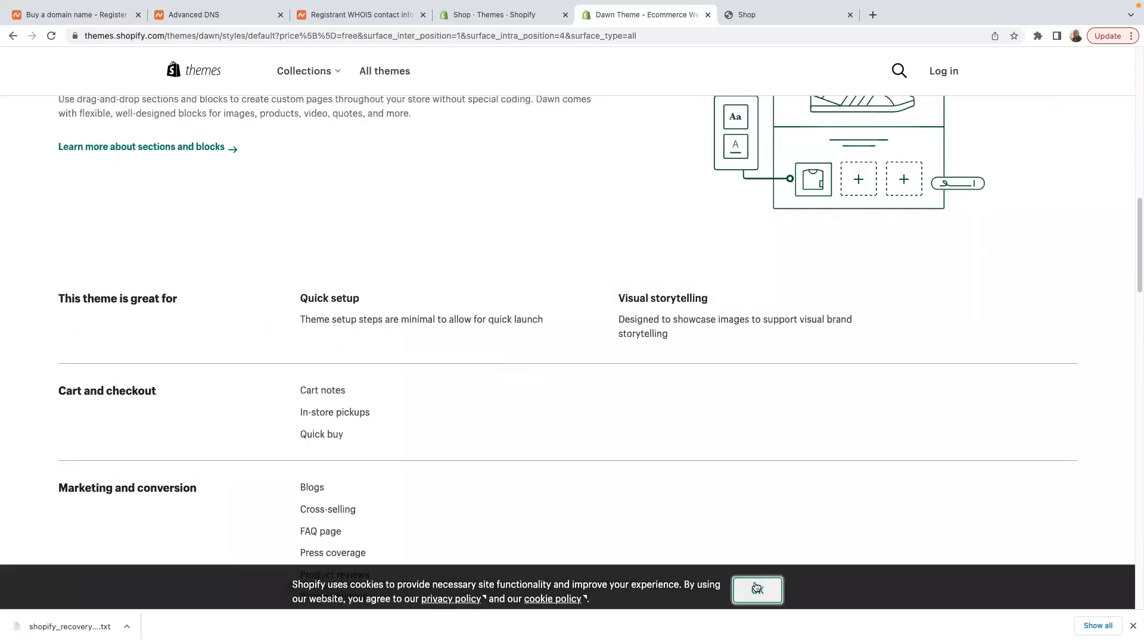
{"action": "scroll", "coordinate": [666, 503], "scroll_direction": "up", "scroll_amount": 5}
{"action": "scroll", "coordinate": [720, 432], "scroll_direction": "up", "scroll_amount": 2}
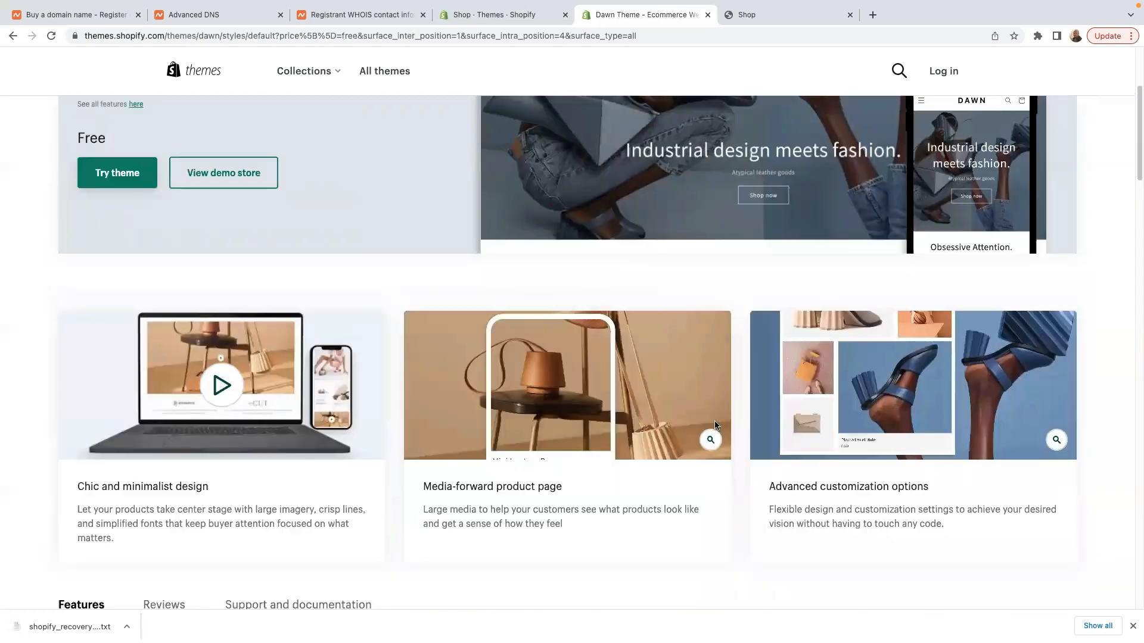
{"action": "scroll", "coordinate": [720, 428], "scroll_direction": "down", "scroll_amount": 3}
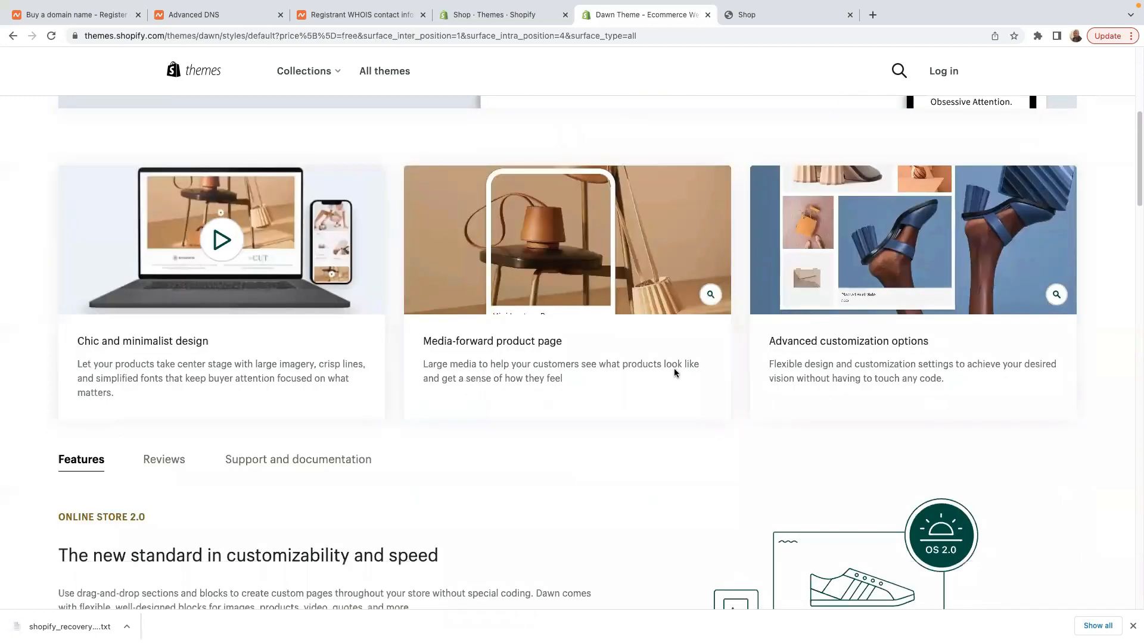
{"action": "scroll", "coordinate": [566, 414], "scroll_direction": "up", "scroll_amount": 4}
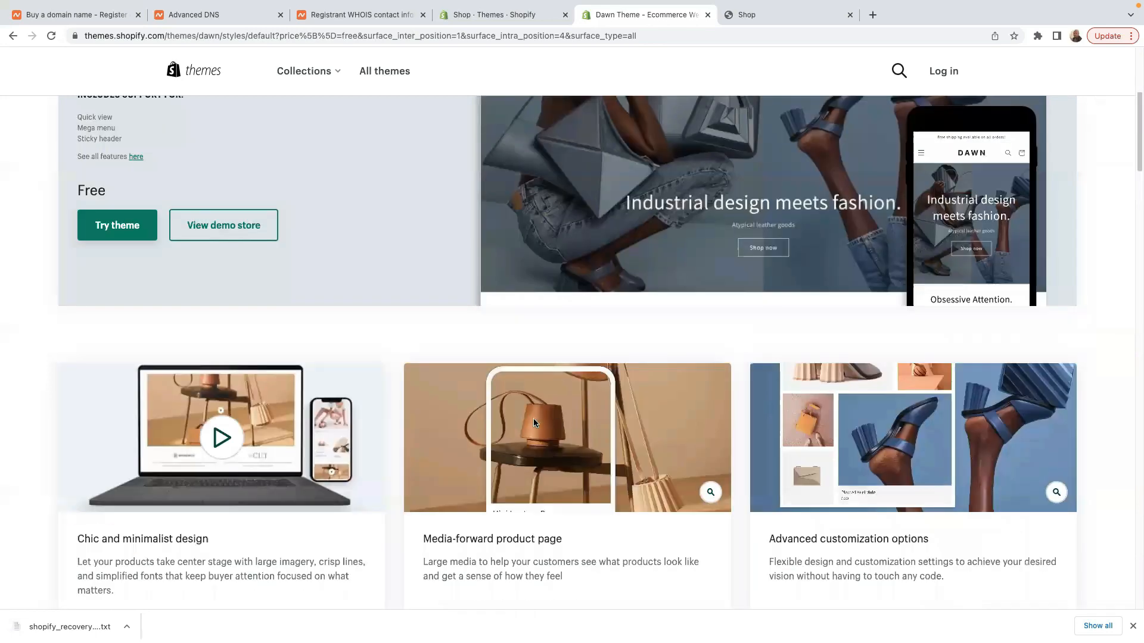
{"action": "scroll", "coordinate": [534, 418], "scroll_direction": "up", "scroll_amount": 3}
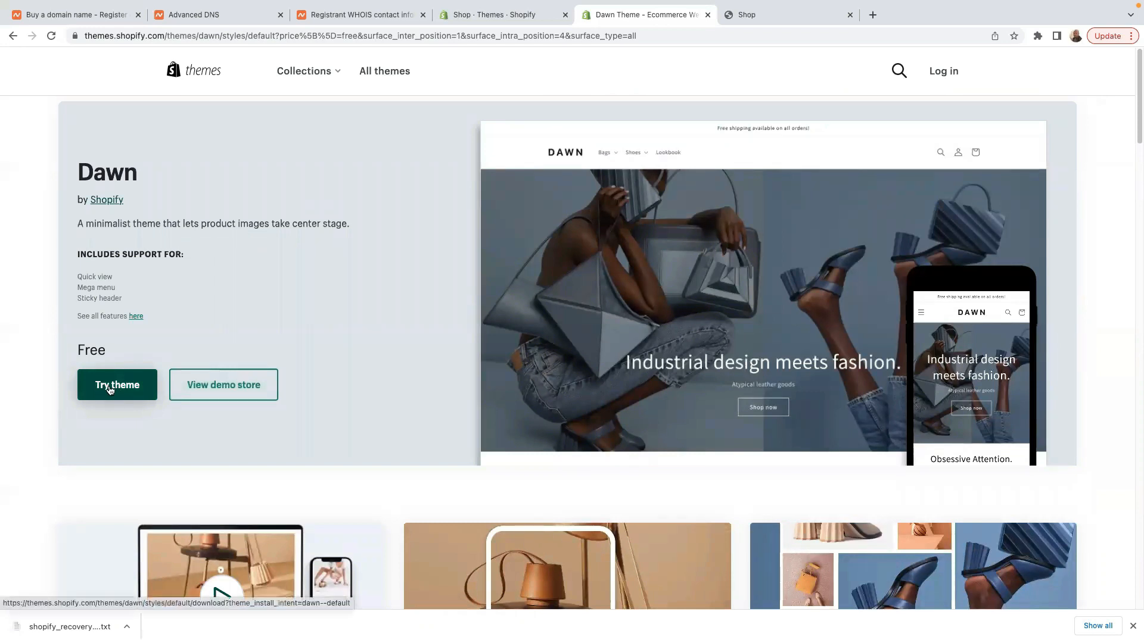
- View the Dawn theme's demo store and look through its home page sections
{"action": "left_click", "coordinate": [224, 393]}
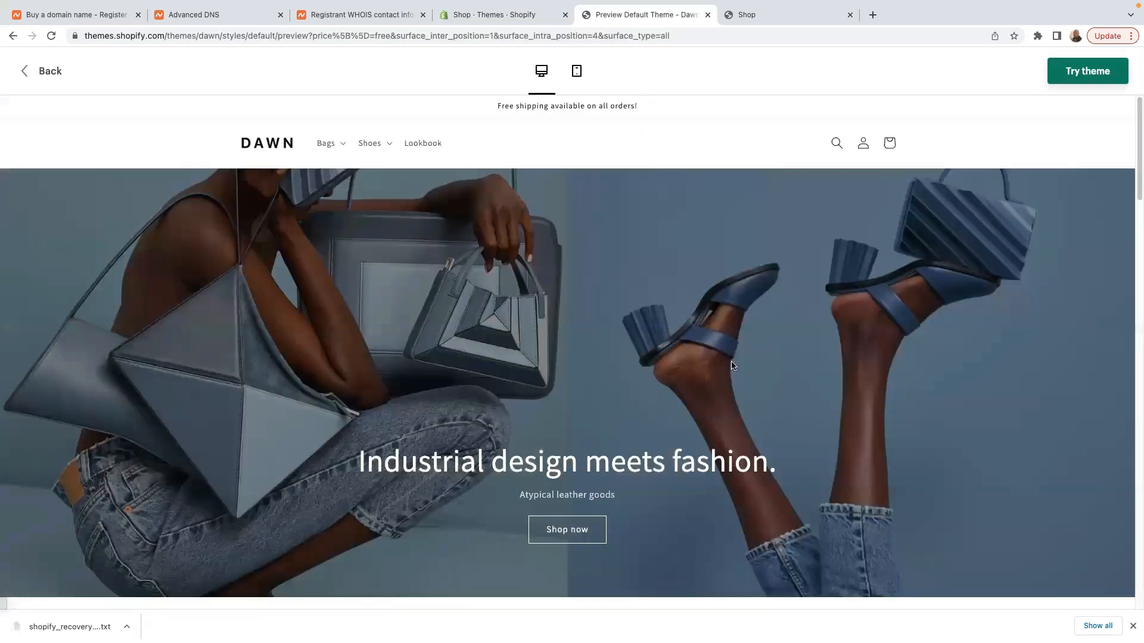
{"action": "scroll", "coordinate": [614, 369], "scroll_direction": "down", "scroll_amount": 3}
{"action": "scroll", "coordinate": [613, 369], "scroll_direction": "up", "scroll_amount": 3}
{"action": "scroll", "coordinate": [780, 403], "scroll_direction": "down", "scroll_amount": 10}
{"action": "scroll", "coordinate": [618, 356], "scroll_direction": "up", "scroll_amount": 10}
- Switch back to the store admin's Themes page and review the current theme and theme library
{"action": "left_click", "coordinate": [495, 18]}
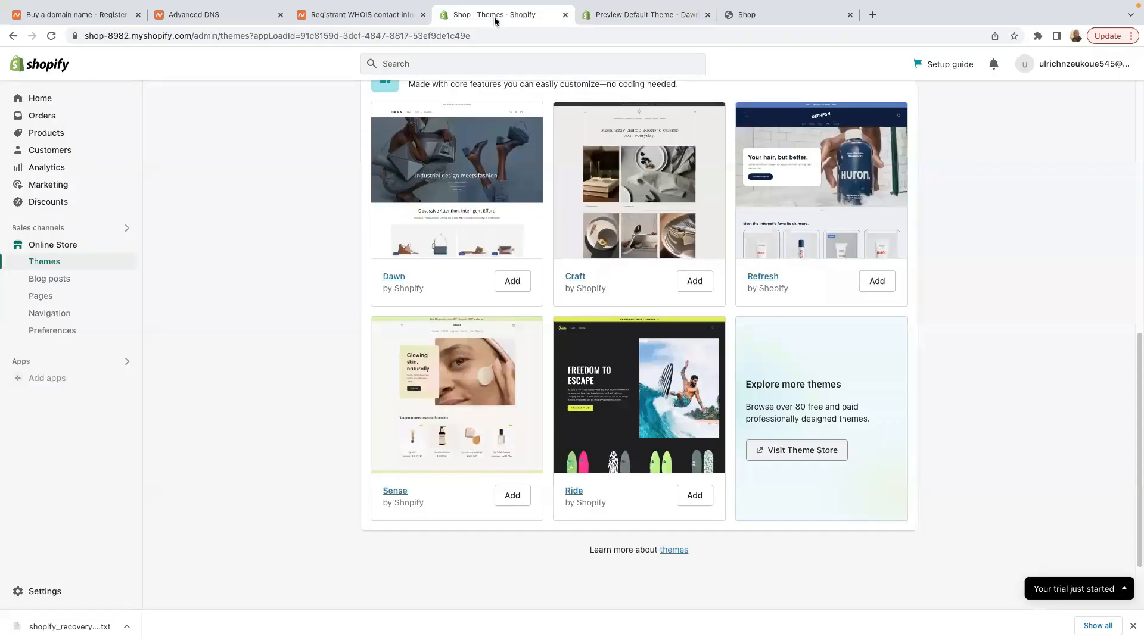
{"action": "scroll", "coordinate": [495, 343], "scroll_direction": "up", "scroll_amount": 1}
{"action": "scroll", "coordinate": [470, 364], "scroll_direction": "up", "scroll_amount": 4}
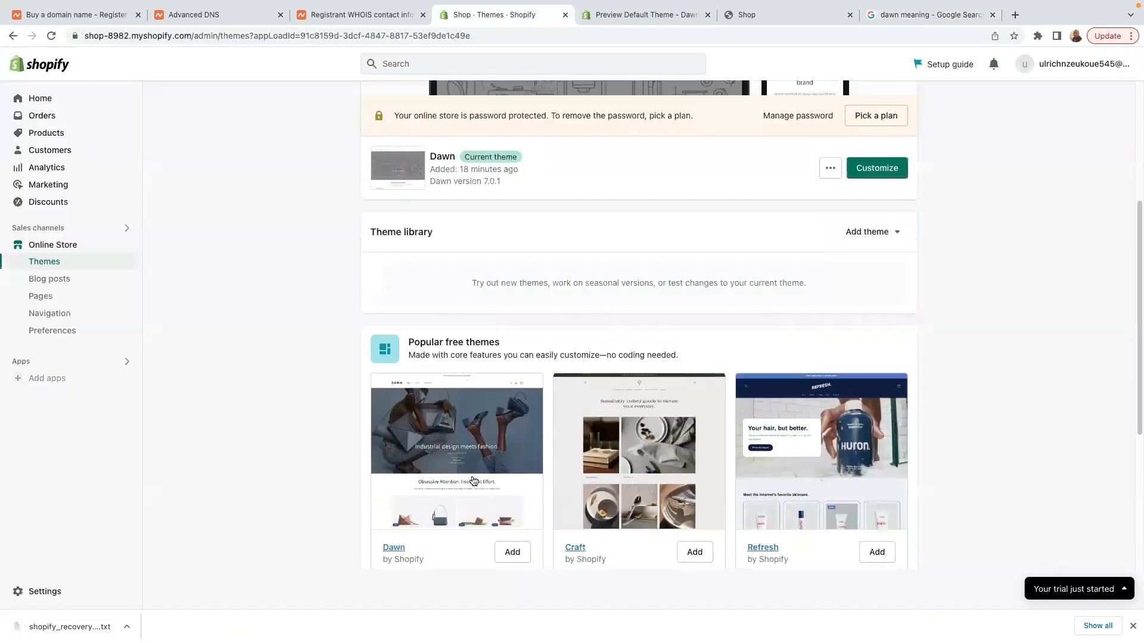
{"action": "scroll", "coordinate": [442, 512], "scroll_direction": "up", "scroll_amount": 4}
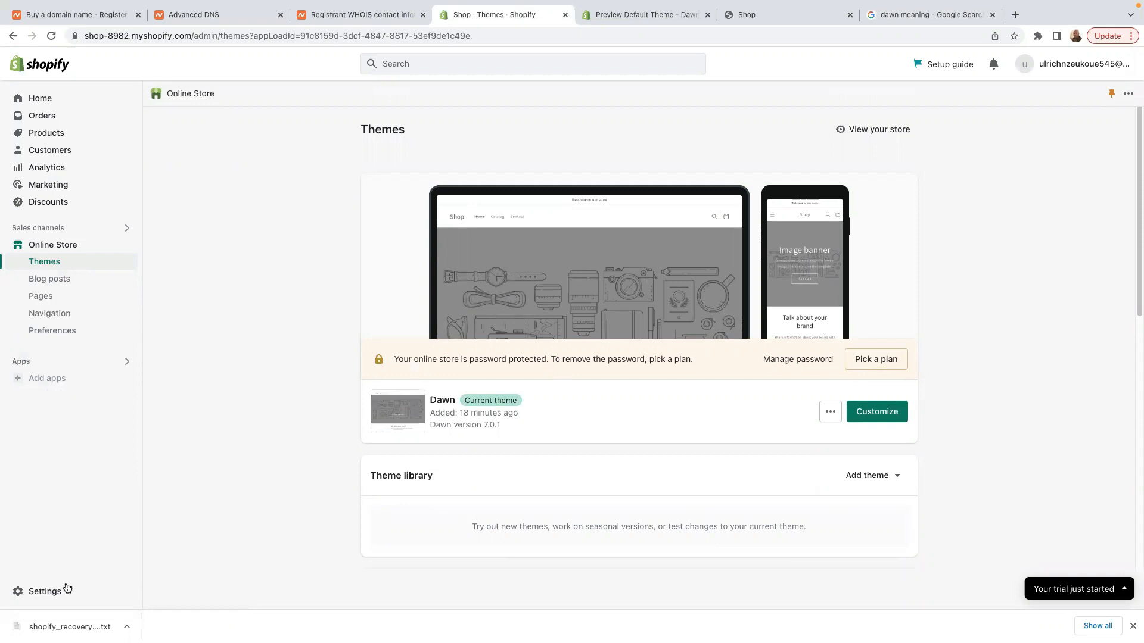
- Open the store's Plan settings and compare the prices, fees and features of the available monthly plans
{"action": "left_click", "coordinate": [46, 594]}
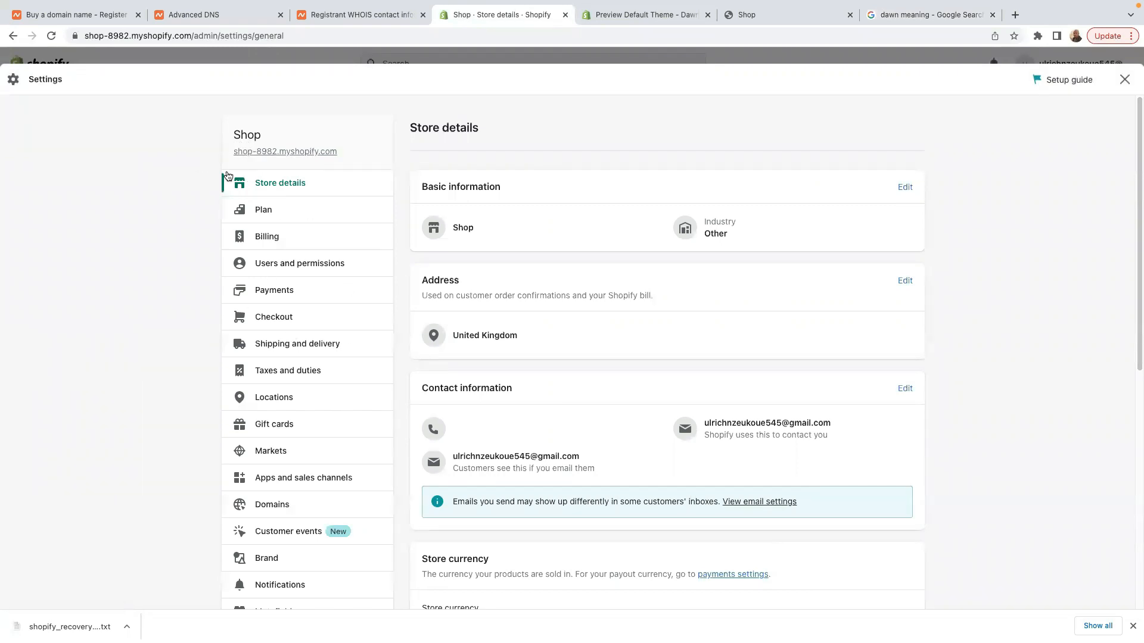
{"action": "left_click", "coordinate": [268, 211]}
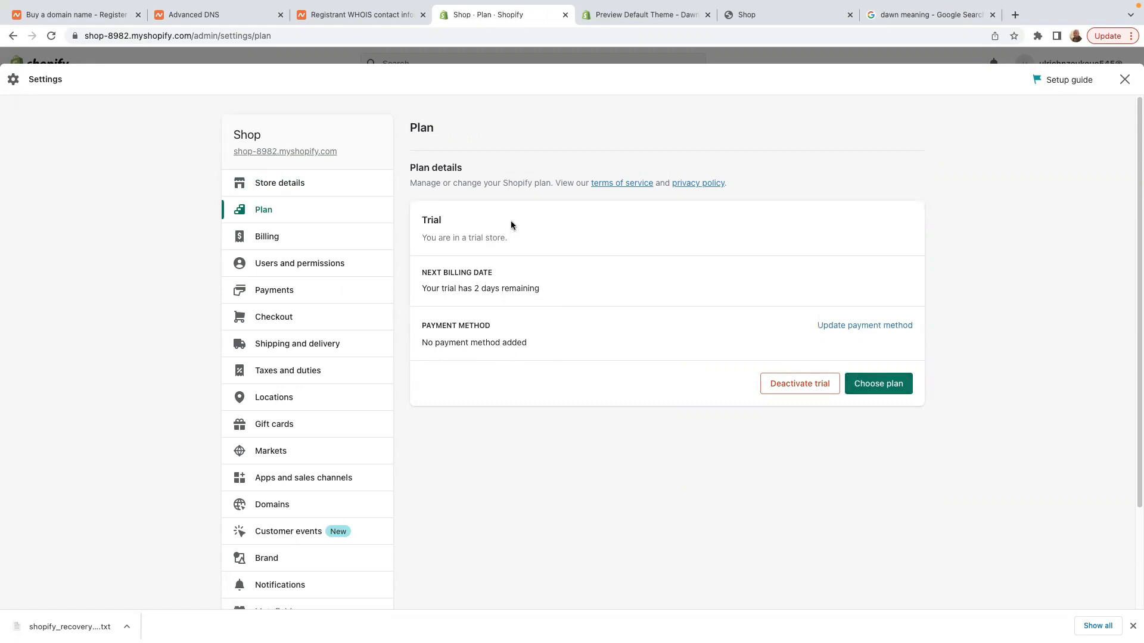
{"action": "left_click", "coordinate": [881, 390]}
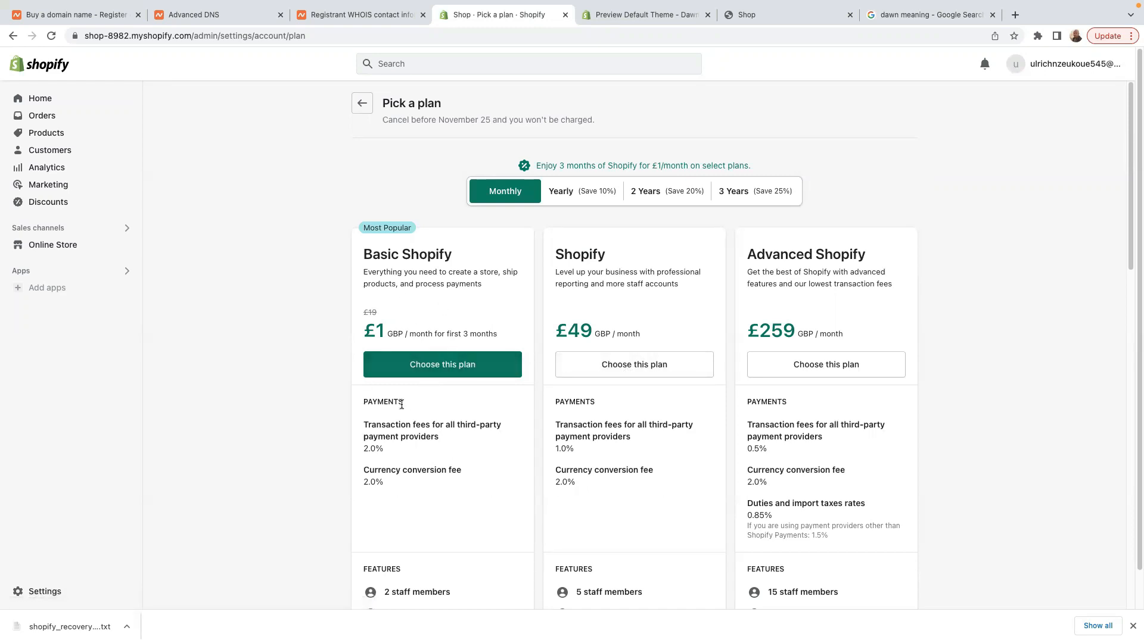
{"action": "scroll", "coordinate": [428, 420], "scroll_direction": "down", "scroll_amount": 2}
{"action": "scroll", "coordinate": [428, 420], "scroll_direction": "down", "scroll_amount": 1}
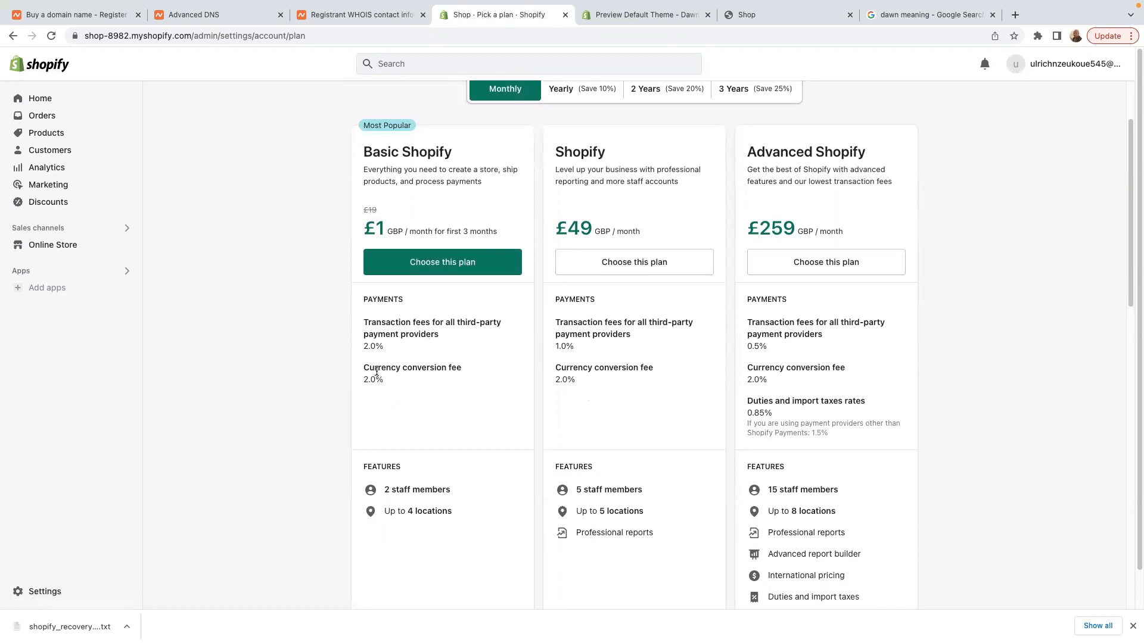
- Open the Billing settings and check the billing currency options without changing the currency
{"action": "left_click", "coordinate": [44, 592]}
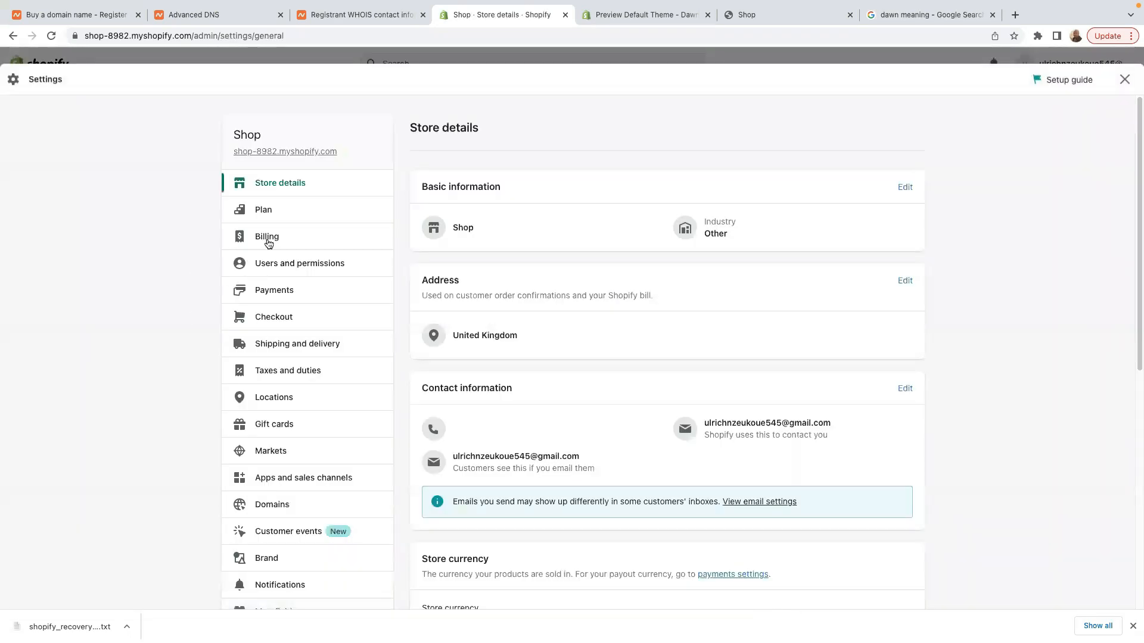
{"action": "left_click", "coordinate": [274, 247]}
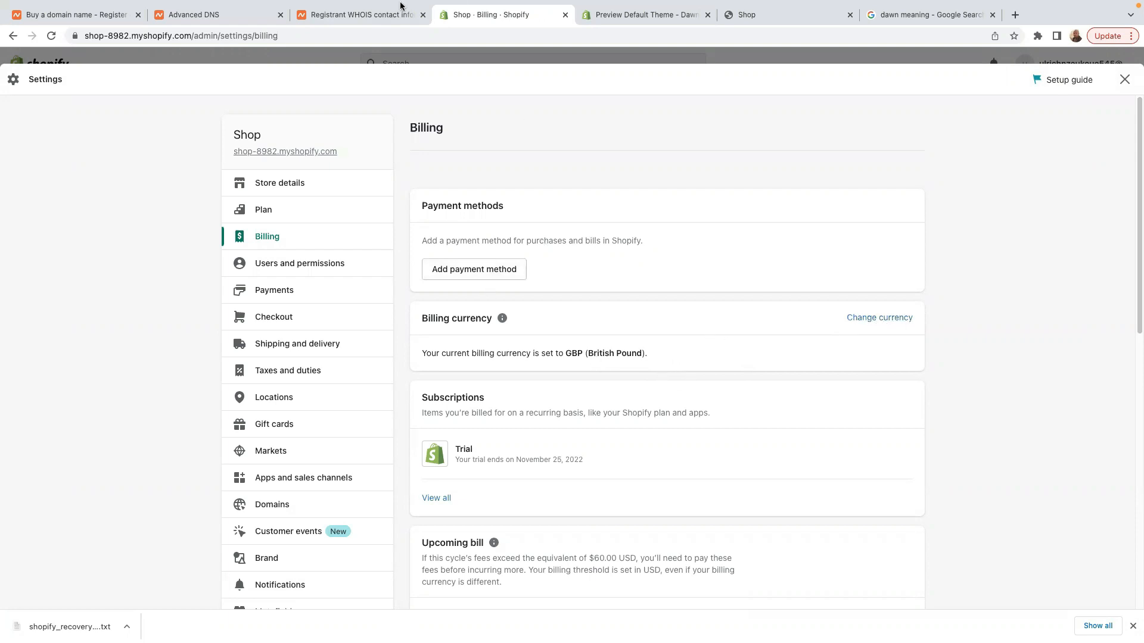
{"action": "left_click", "coordinate": [894, 318]}
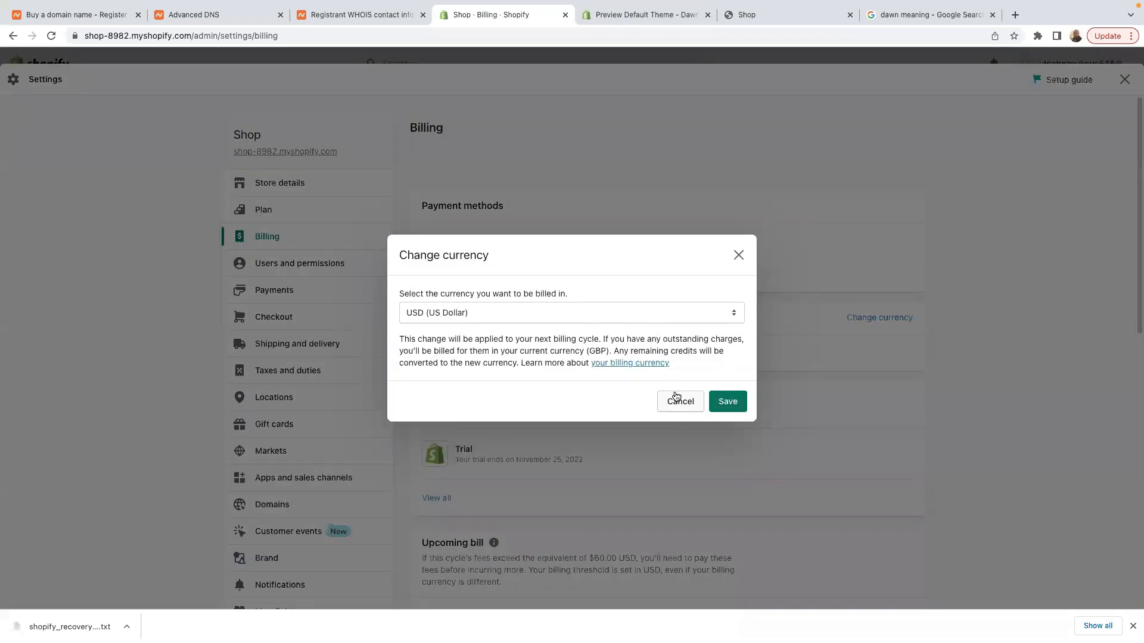
{"action": "left_click", "coordinate": [742, 270]}
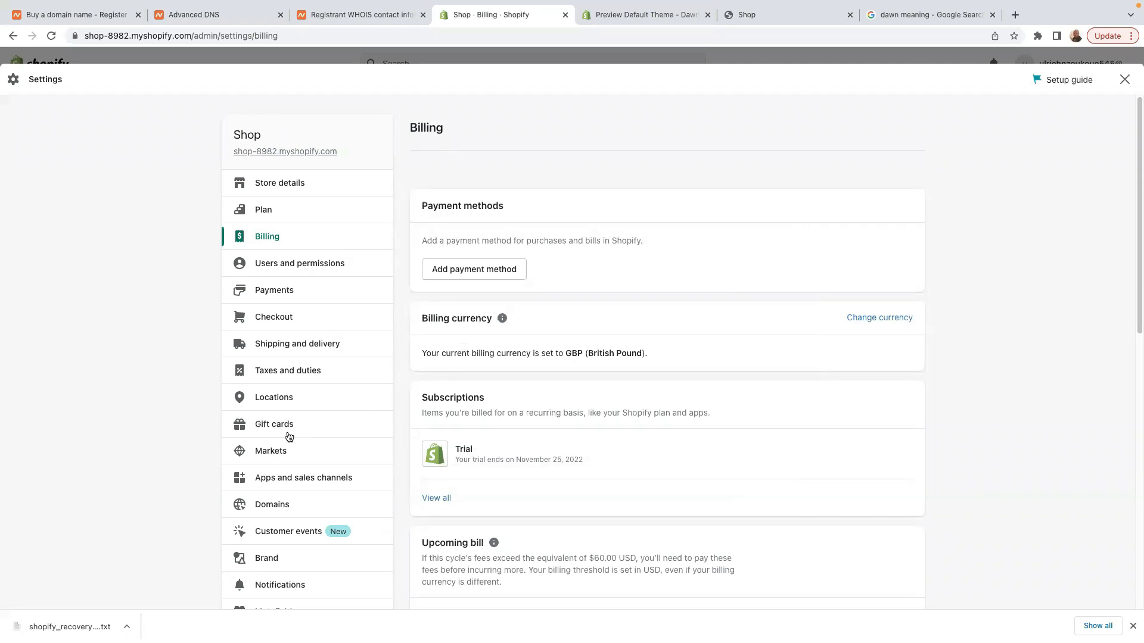
- Open the Users and permissions settings and review the staff, collaborator and login service options
{"action": "left_click", "coordinate": [293, 268]}
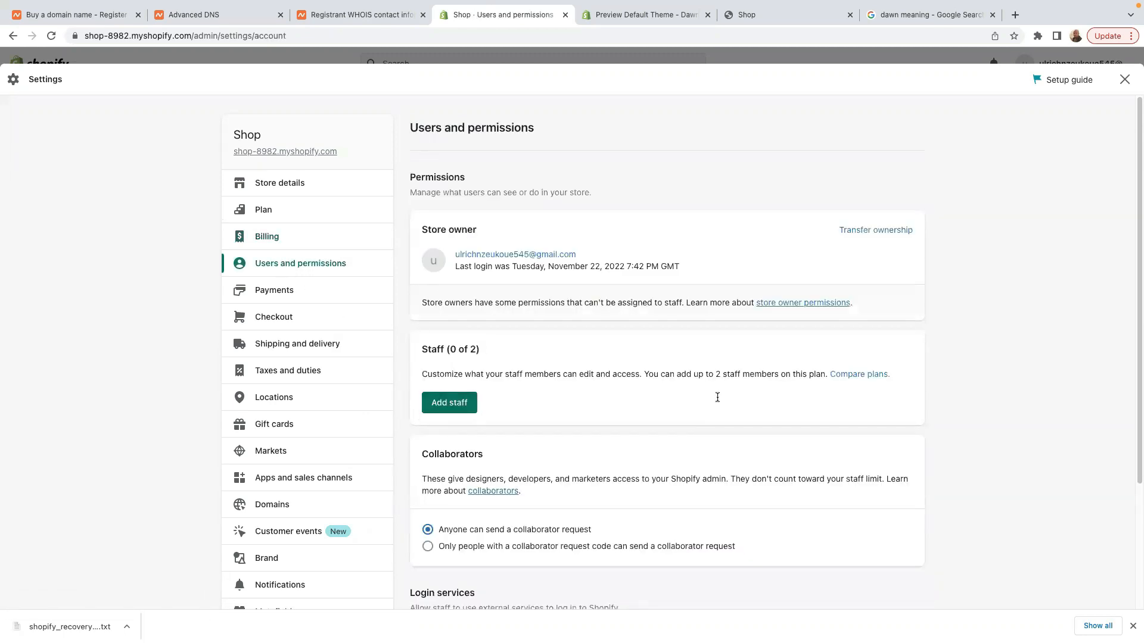
{"action": "left_click", "coordinate": [446, 407]}
{"action": "scroll", "coordinate": [469, 533], "scroll_direction": "down", "scroll_amount": 3}
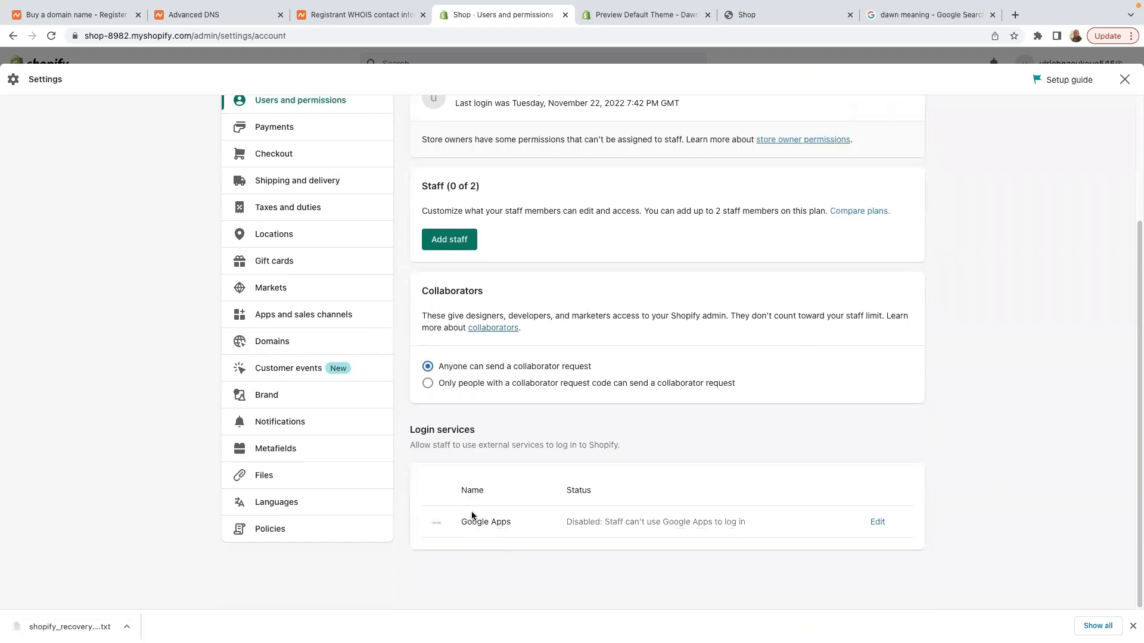
{"action": "scroll", "coordinate": [288, 322], "scroll_direction": "up", "scroll_amount": 3}
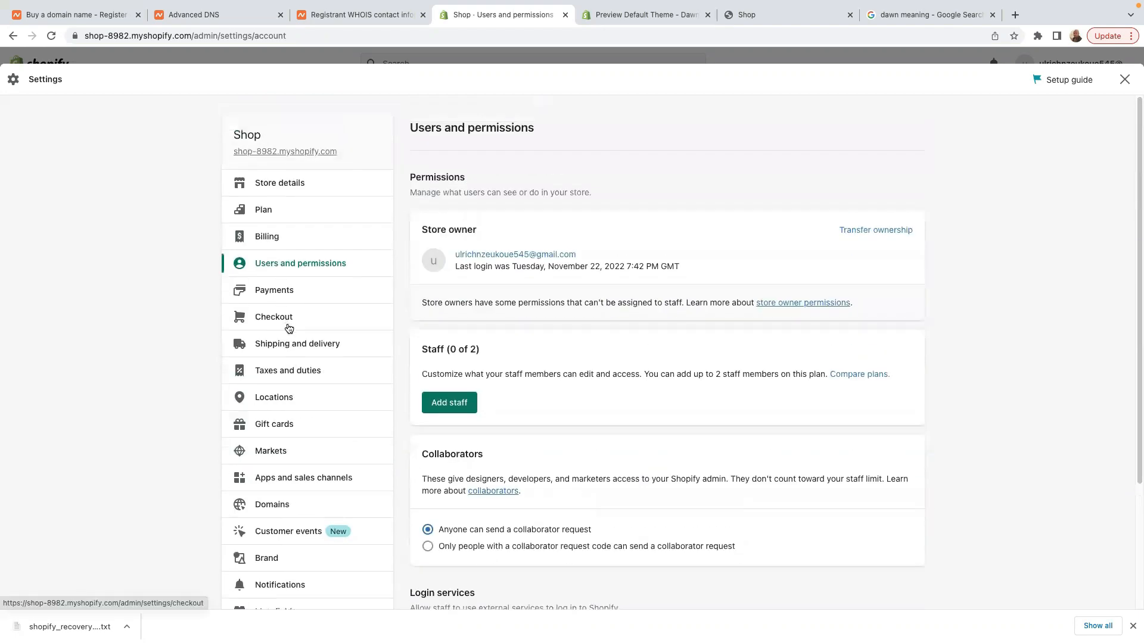
- Open the Payments settings and review Shopify Payments and the supported payment methods
{"action": "left_click", "coordinate": [273, 293]}
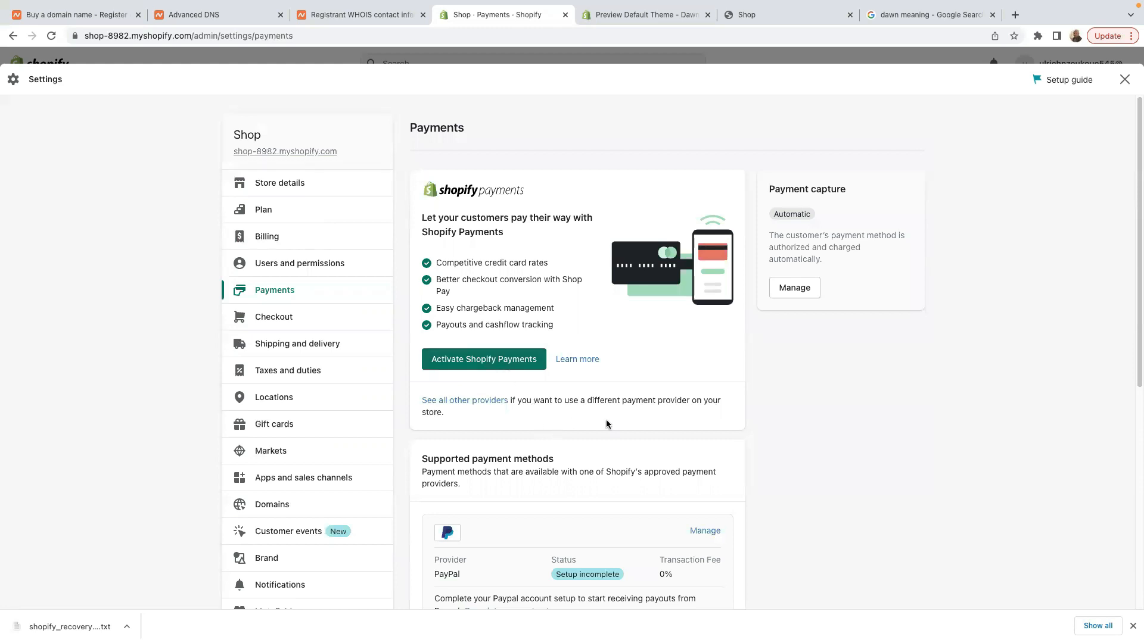
{"action": "scroll", "coordinate": [607, 423], "scroll_direction": "down", "scroll_amount": 4}
{"action": "scroll", "coordinate": [491, 381], "scroll_direction": "up", "scroll_amount": 2}
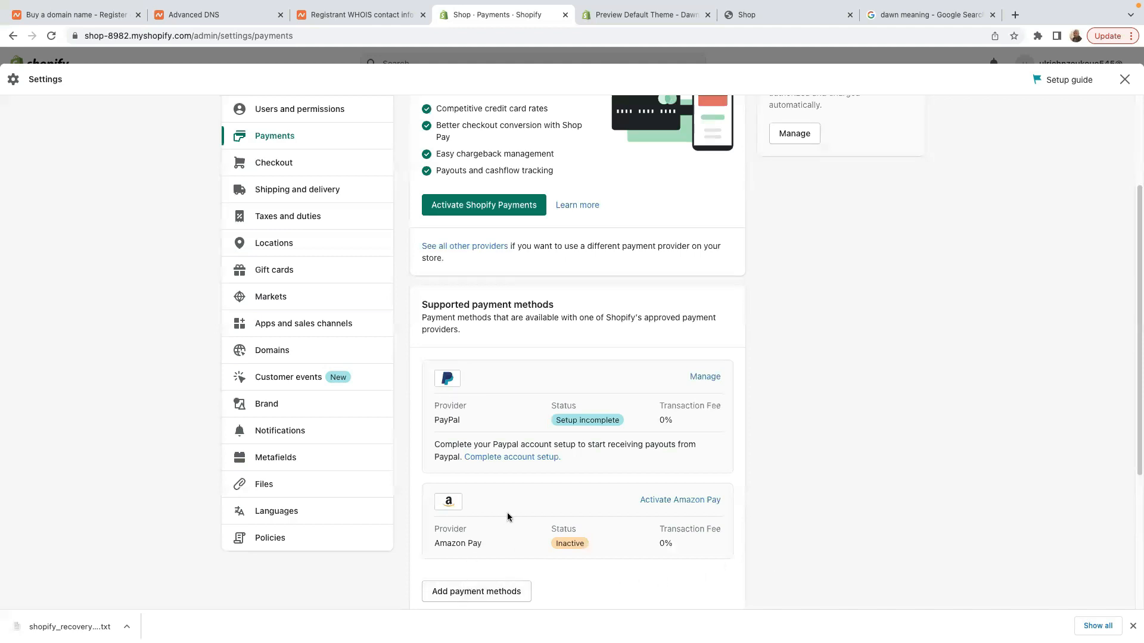
{"action": "scroll", "coordinate": [505, 516], "scroll_direction": "down", "scroll_amount": 1}
{"action": "scroll", "coordinate": [486, 546], "scroll_direction": "up", "scroll_amount": 3}
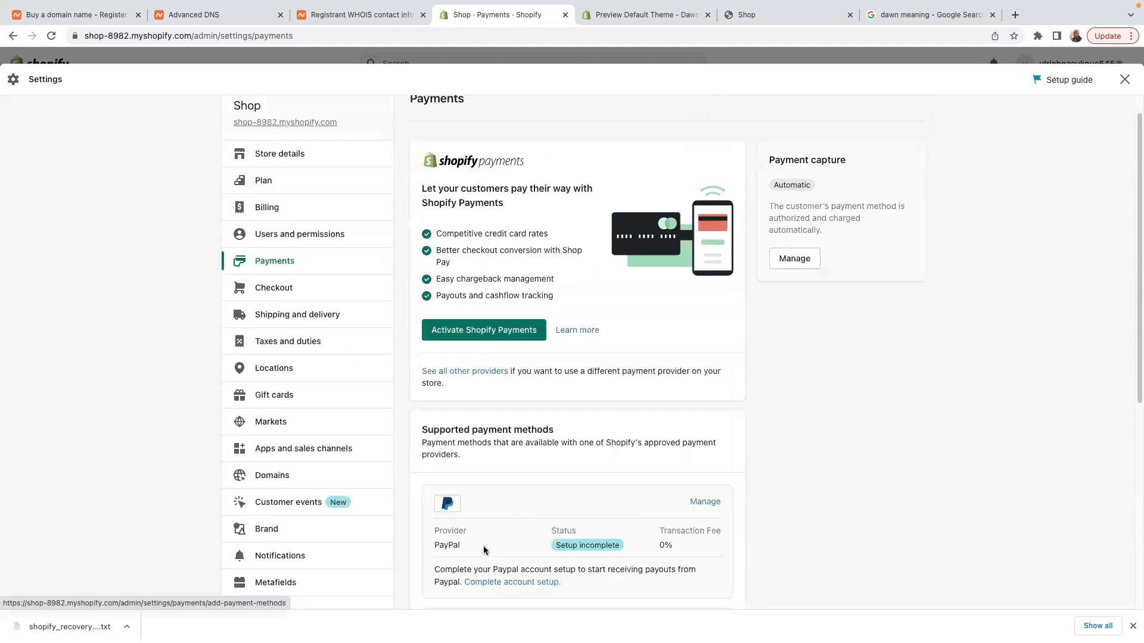
{"action": "scroll", "coordinate": [478, 536], "scroll_direction": "down", "scroll_amount": 4}
- Open the page for adding payment methods and browse the list of available methods without selecting one
{"action": "left_click", "coordinate": [480, 486]}
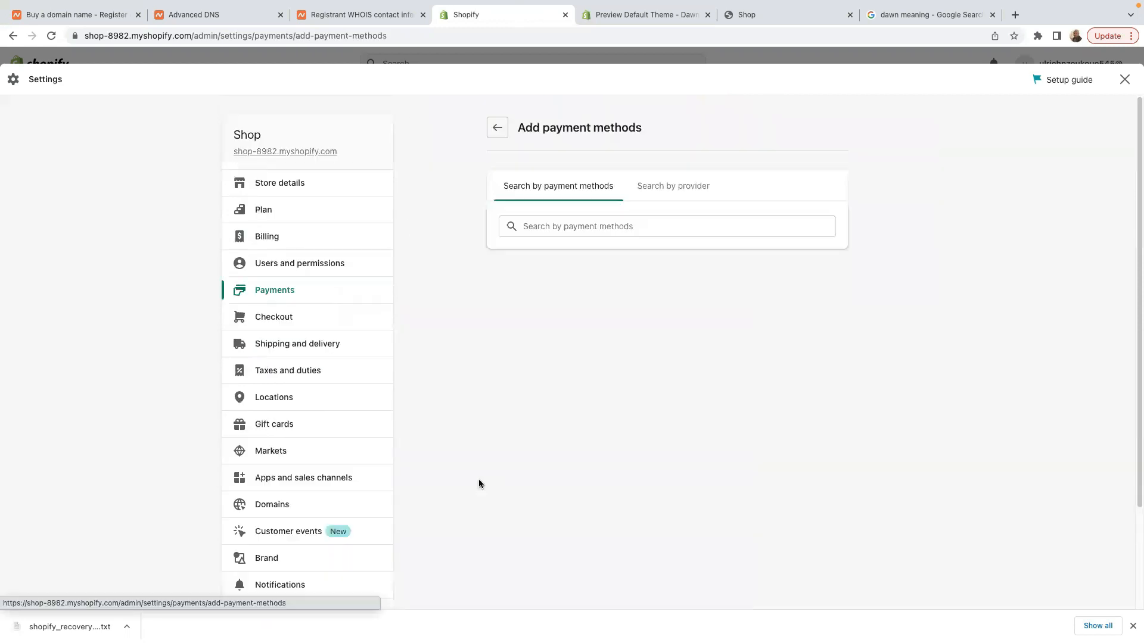
{"action": "left_click", "coordinate": [579, 227]}
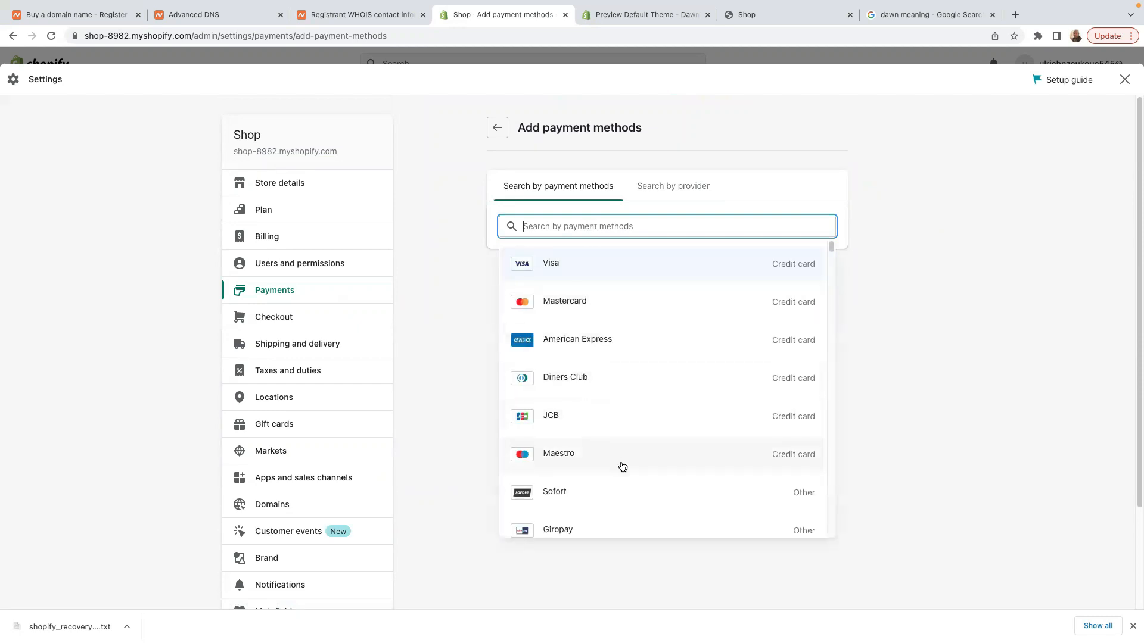
{"action": "scroll", "coordinate": [622, 467], "scroll_direction": "down", "scroll_amount": 5}
{"action": "scroll", "coordinate": [607, 477], "scroll_direction": "down", "scroll_amount": 2}
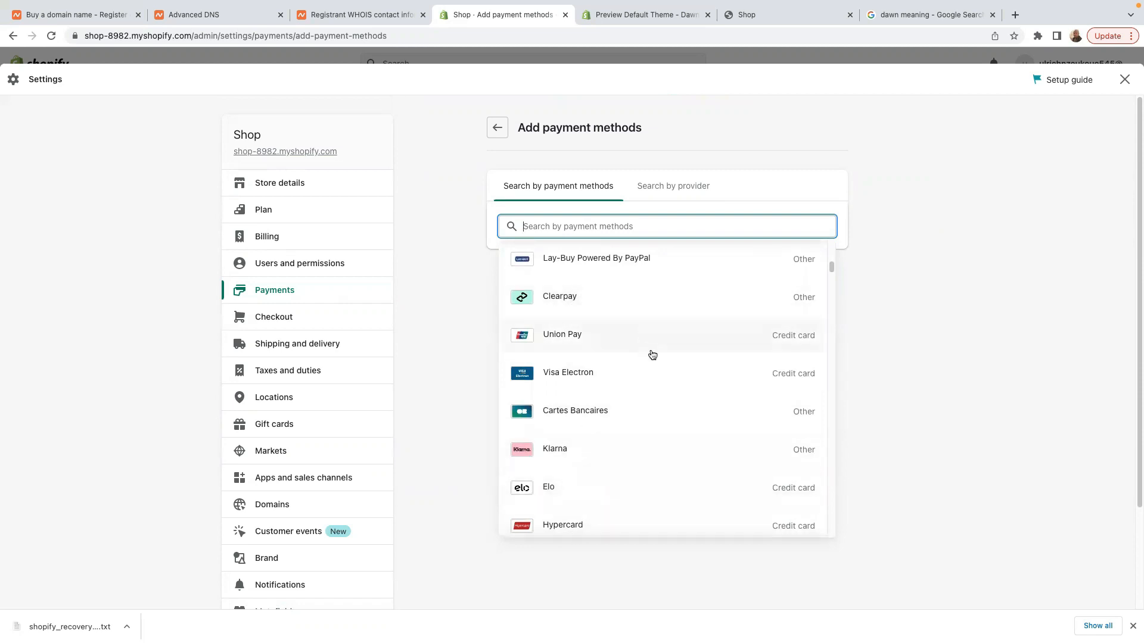
{"action": "scroll", "coordinate": [652, 352], "scroll_direction": "down", "scroll_amount": 4}
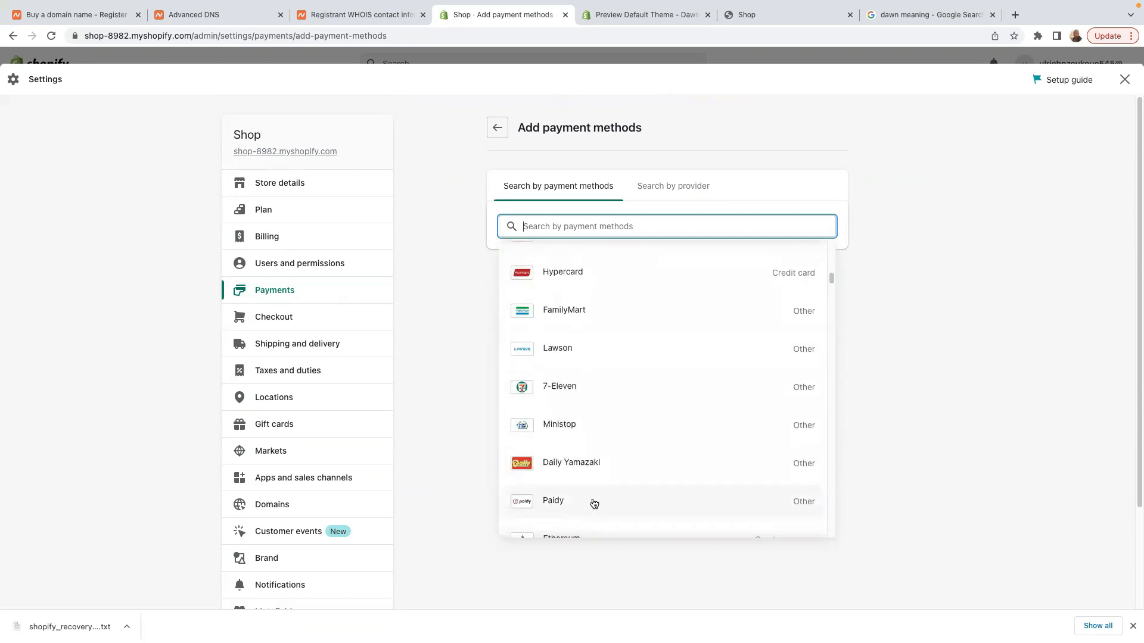
{"action": "scroll", "coordinate": [592, 503], "scroll_direction": "down", "scroll_amount": 2}
{"action": "scroll", "coordinate": [593, 509], "scroll_direction": "up", "scroll_amount": 3}
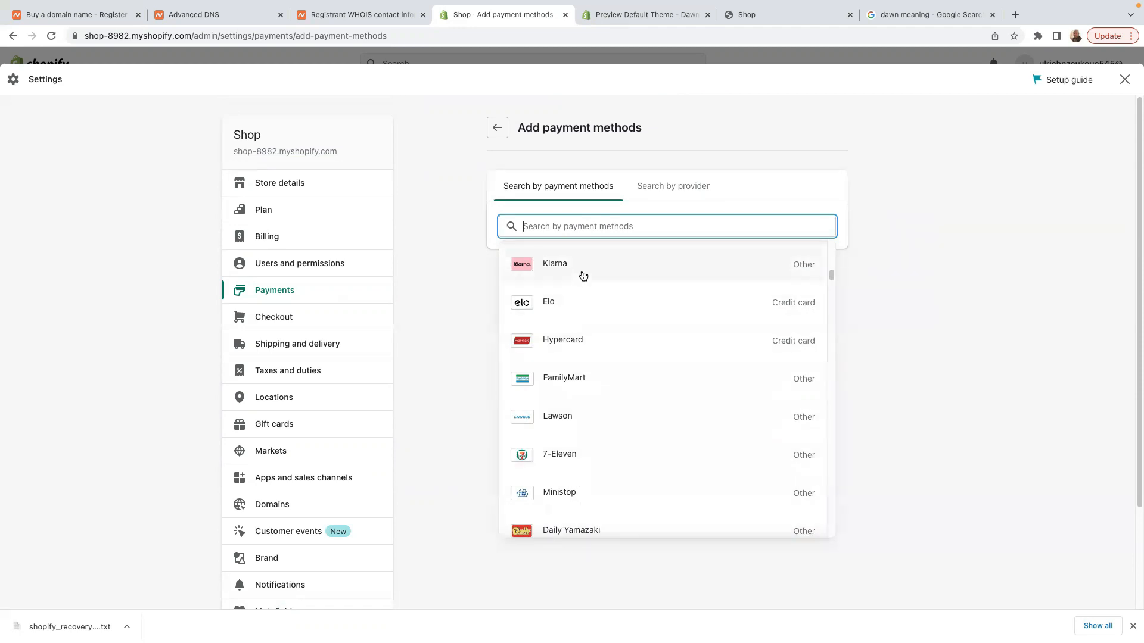
{"action": "scroll", "coordinate": [684, 447], "scroll_direction": "down", "scroll_amount": 2}
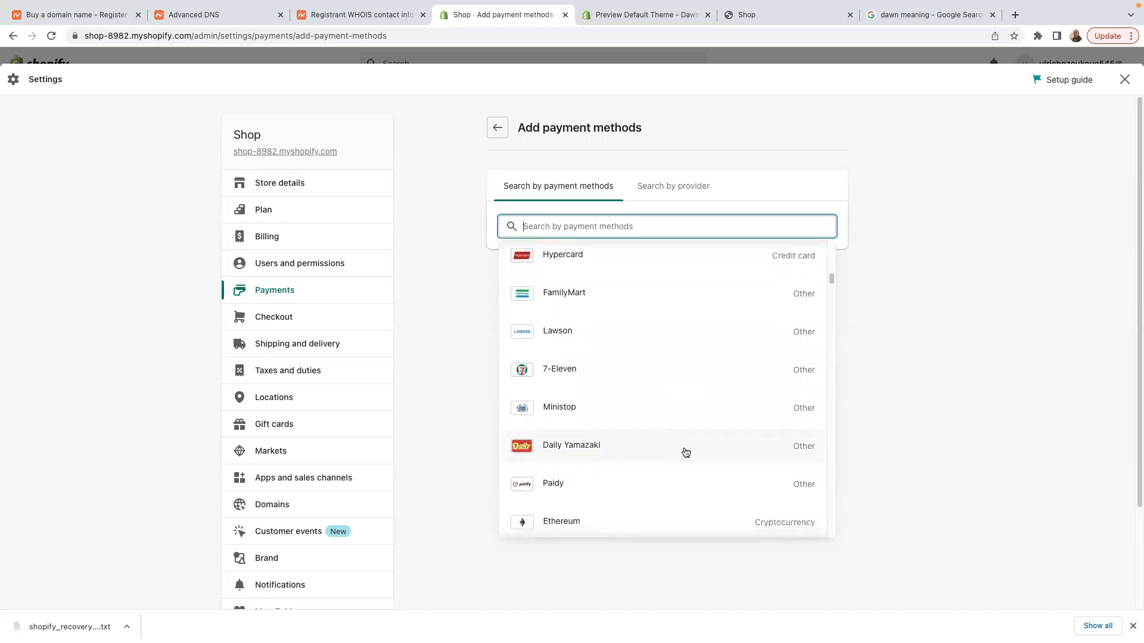
{"action": "left_click", "coordinate": [441, 333]}
- View the Checkout settings, then open the general shipping rates profile in the Shipping and delivery settings
{"action": "left_click", "coordinate": [276, 322]}
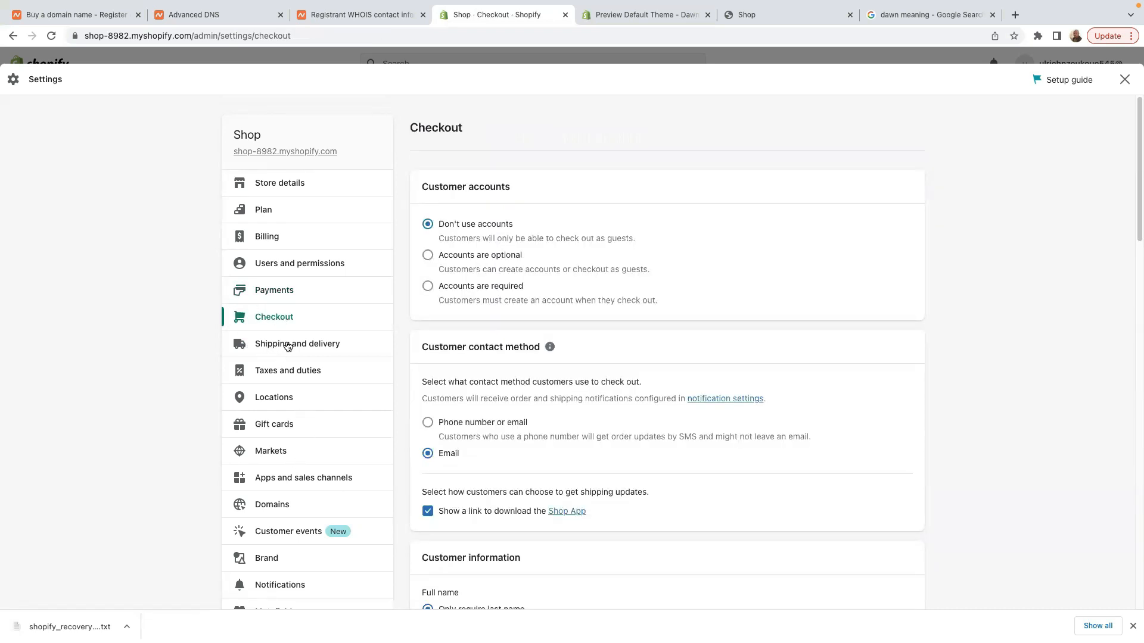
{"action": "left_click", "coordinate": [318, 349]}
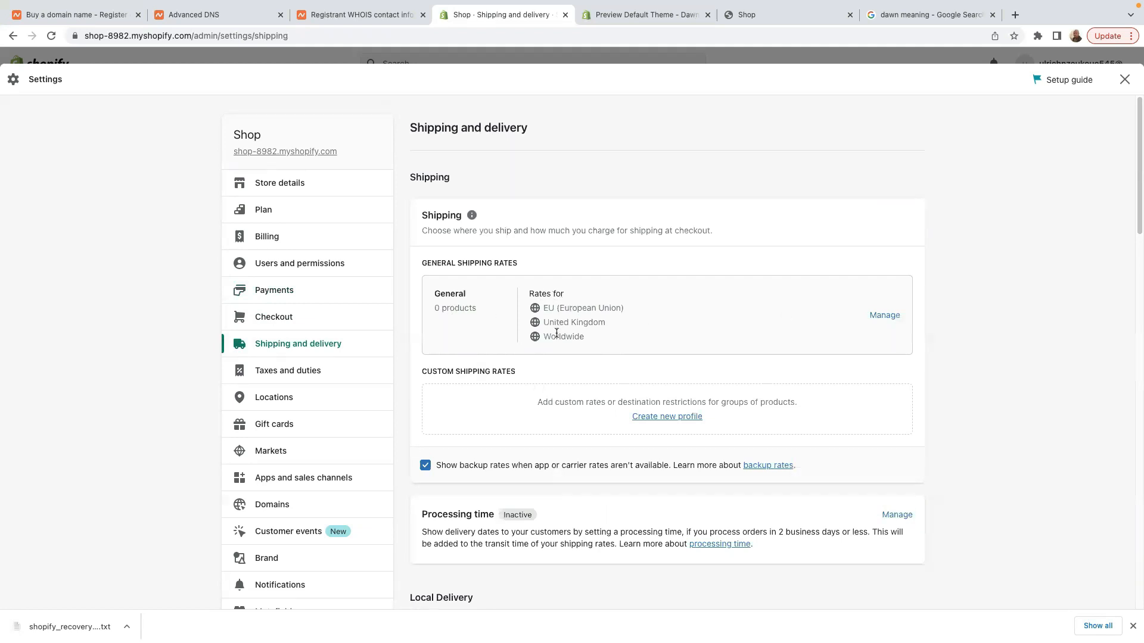
{"action": "left_click", "coordinate": [885, 317]}
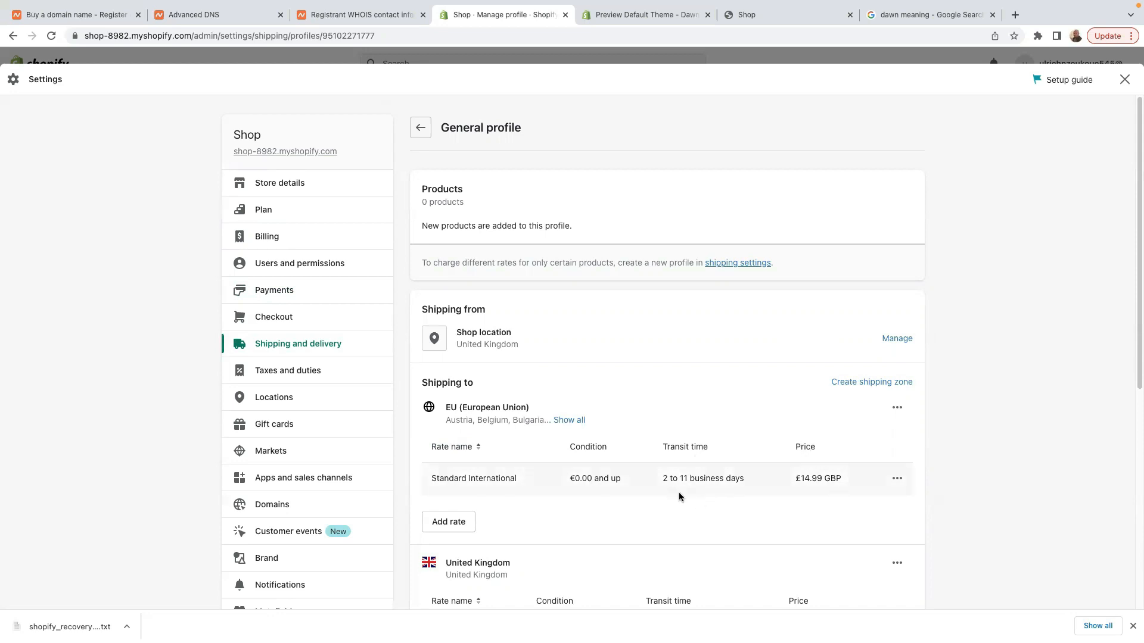
- Open the European Union zone's Standard International rate, check its minimum and maximum price conditions, and close it without changes
{"action": "left_click", "coordinate": [897, 479]}
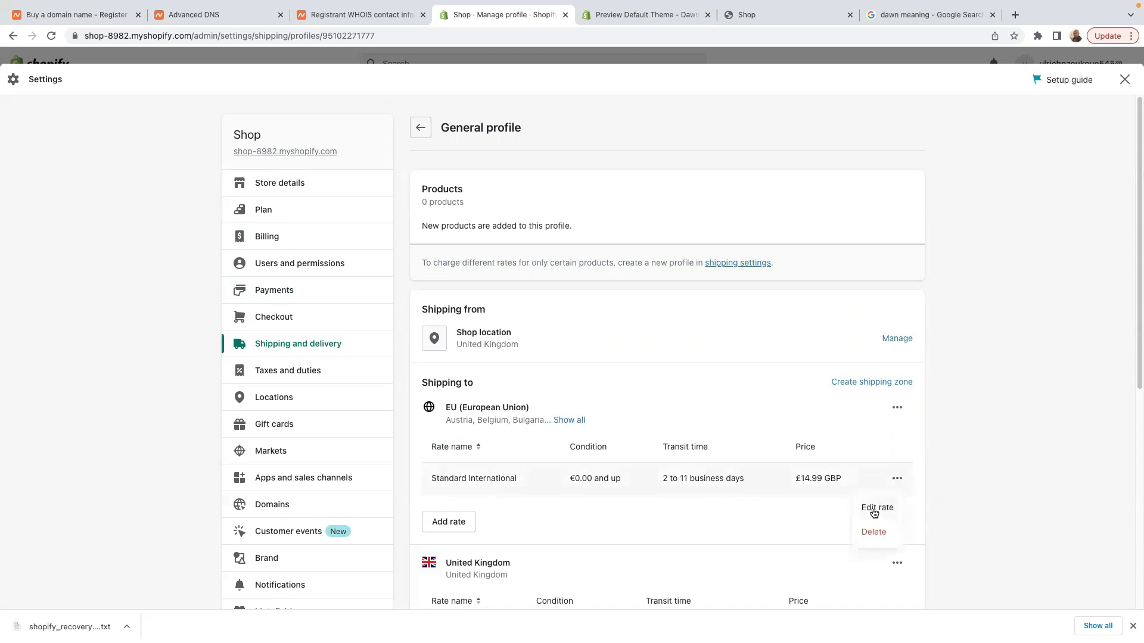
{"action": "left_click", "coordinate": [877, 508]}
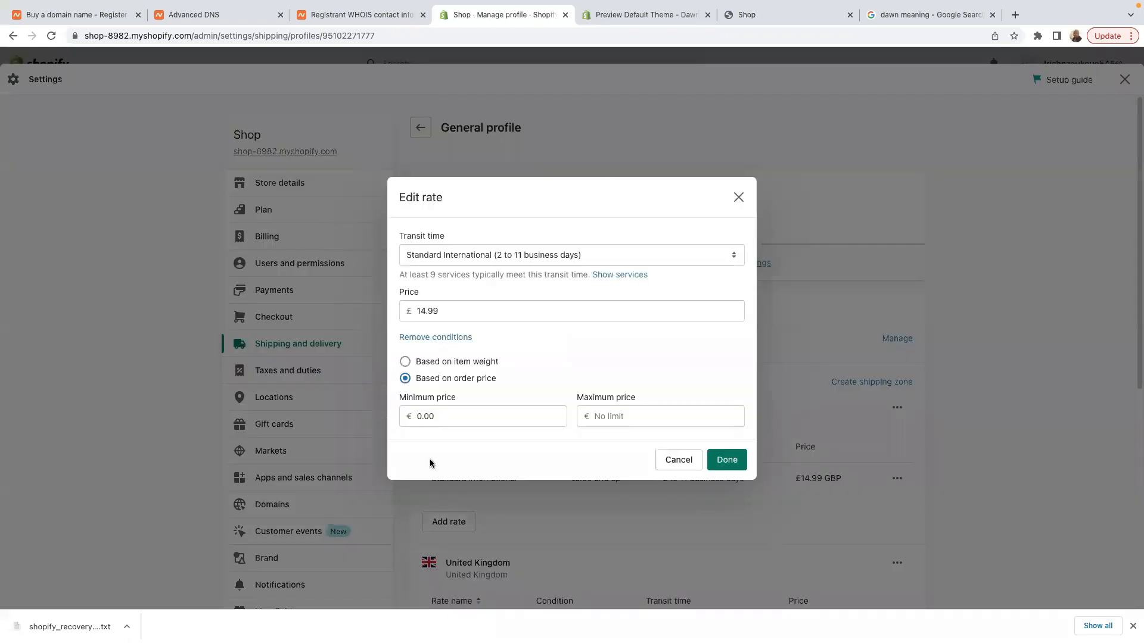
{"action": "left_click", "coordinate": [423, 418]}
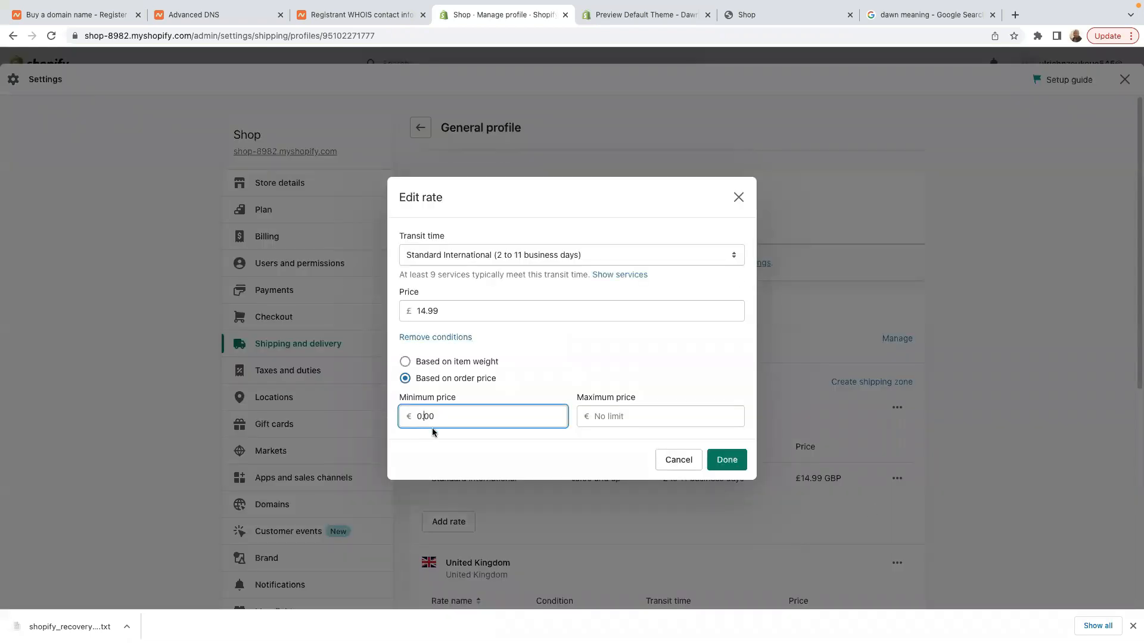
{"action": "left_click", "coordinate": [624, 419]}
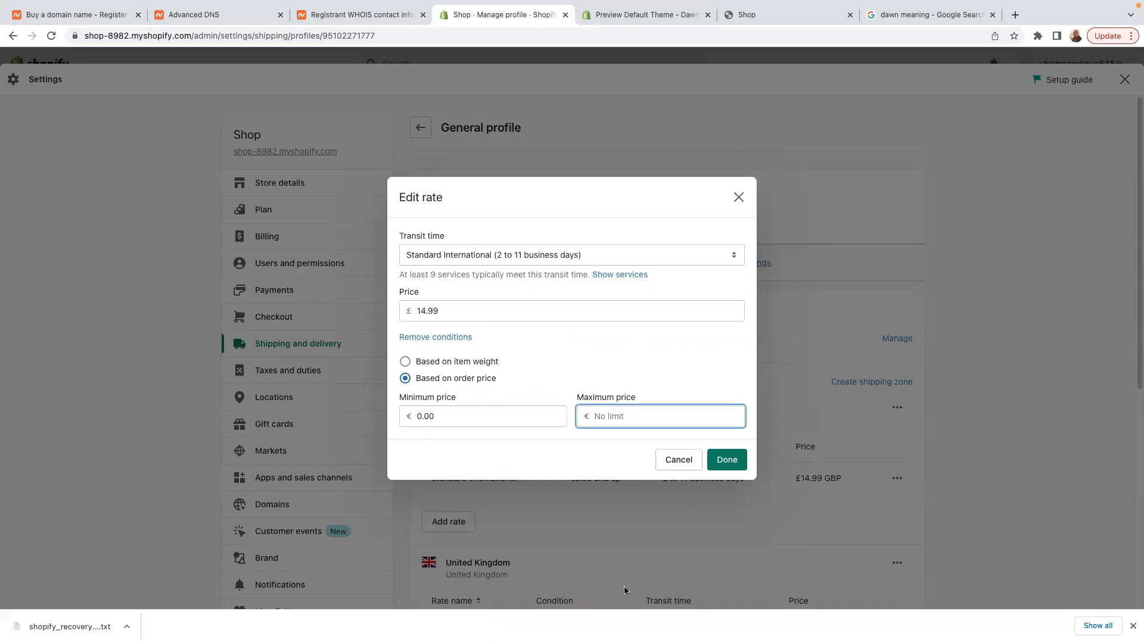
{"action": "left_click", "coordinate": [678, 461]}
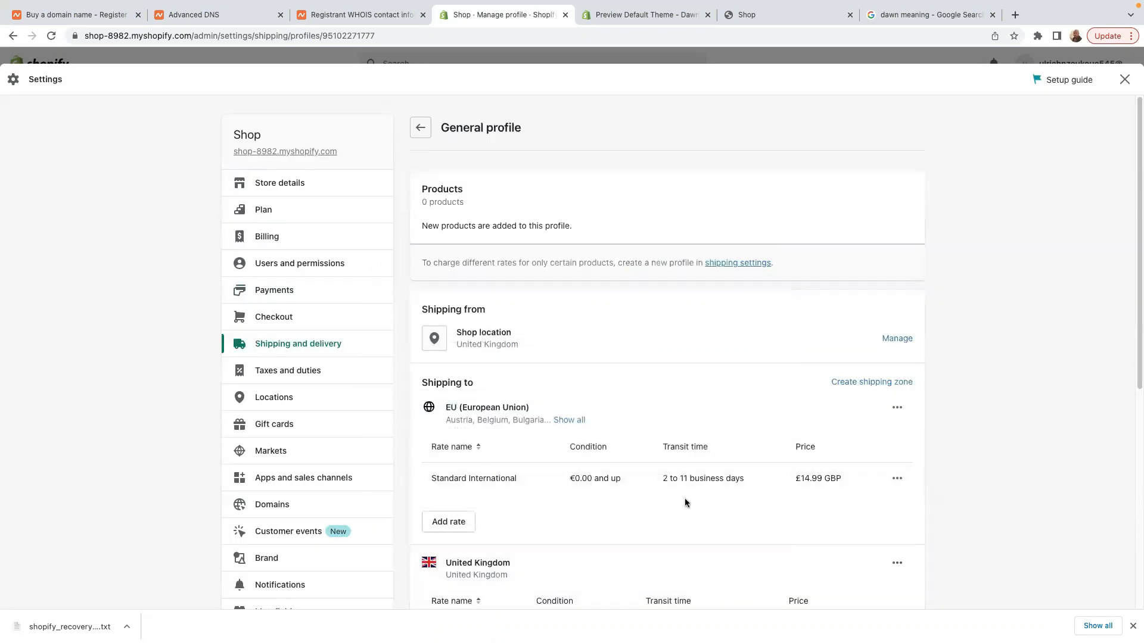
- Review the United Kingdom and Worldwide shipping rates and the options available for the Worldwide zone
{"action": "scroll", "coordinate": [685, 502], "scroll_direction": "down", "scroll_amount": 1}
{"action": "scroll", "coordinate": [547, 552], "scroll_direction": "down", "scroll_amount": 5}
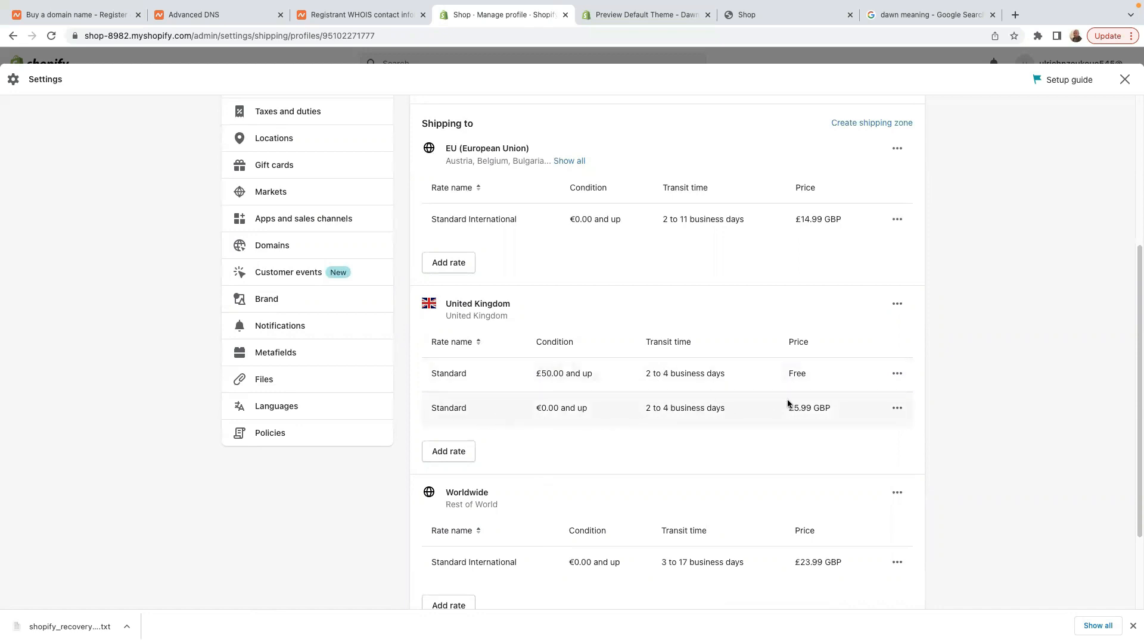
{"action": "scroll", "coordinate": [564, 473], "scroll_direction": "down", "scroll_amount": 2}
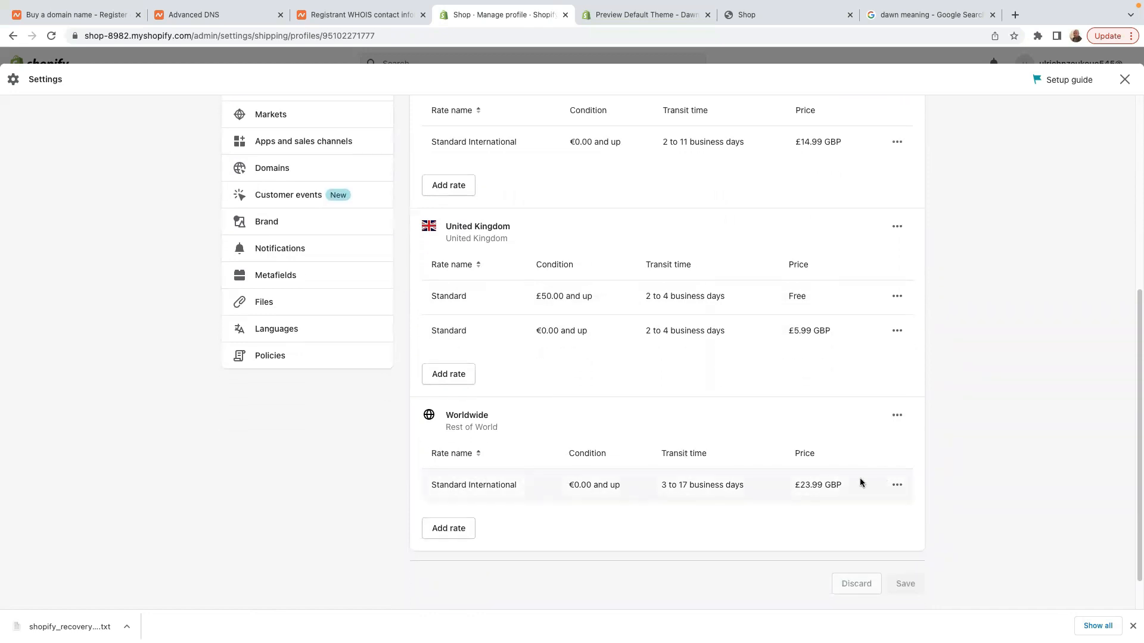
{"action": "left_click", "coordinate": [896, 417]}
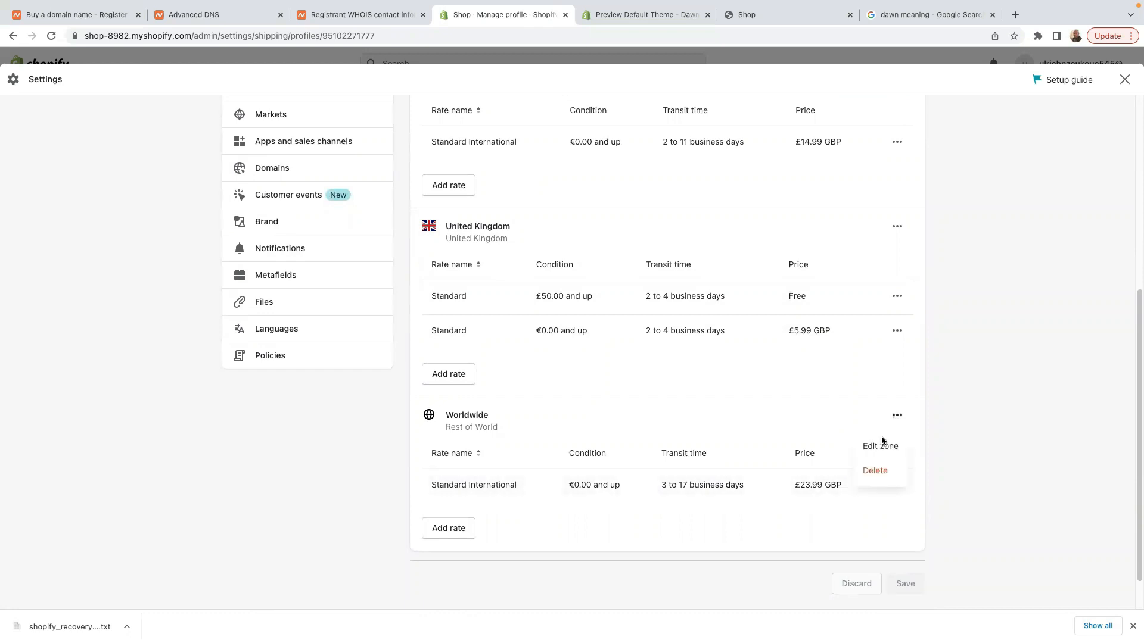
{"action": "left_click", "coordinate": [803, 415]}
{"action": "scroll", "coordinate": [842, 368], "scroll_direction": "down", "scroll_amount": 1}
{"action": "scroll", "coordinate": [842, 376], "scroll_direction": "up", "scroll_amount": 3}
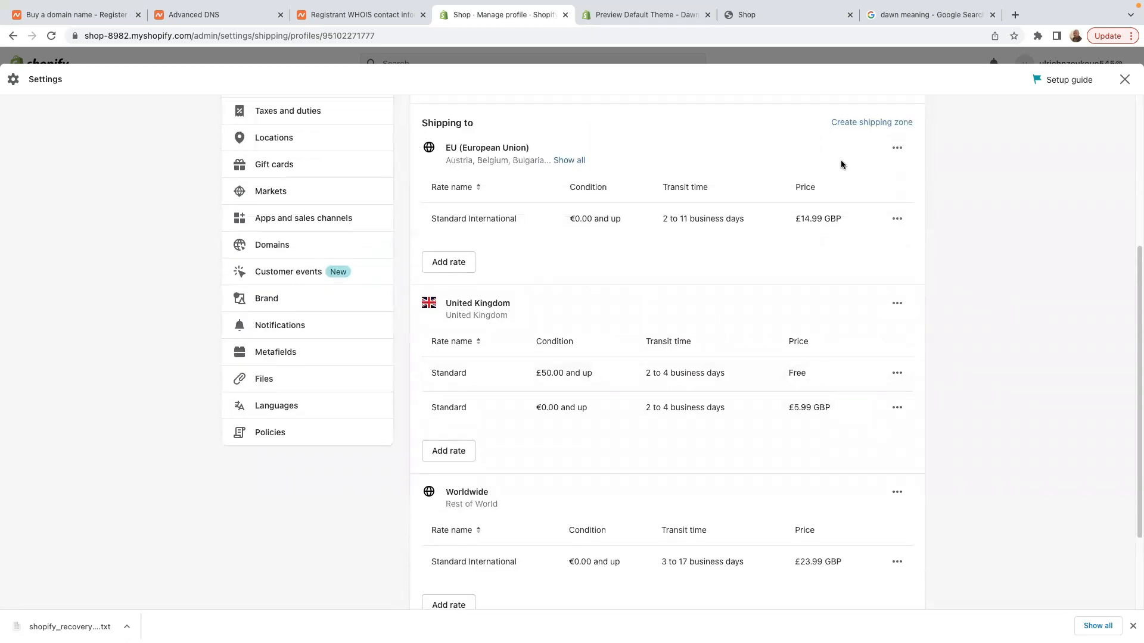
- Edit the EU (European Union) shipping zone and exclude Cyprus and Croatia from its countries
{"action": "left_click", "coordinate": [897, 149]}
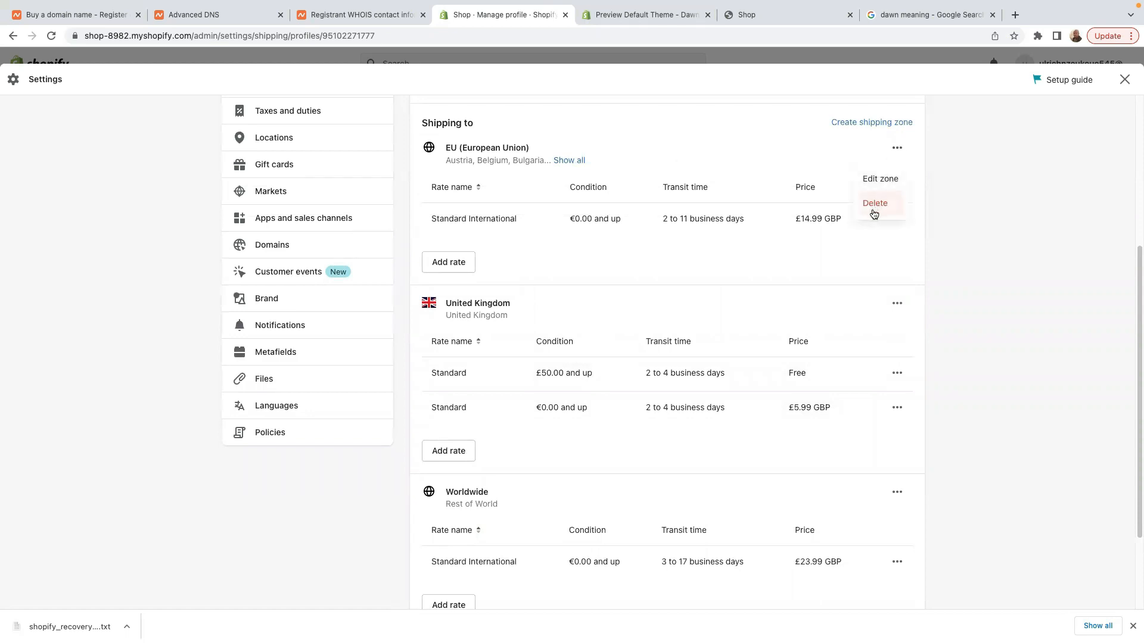
{"action": "left_click", "coordinate": [880, 181]}
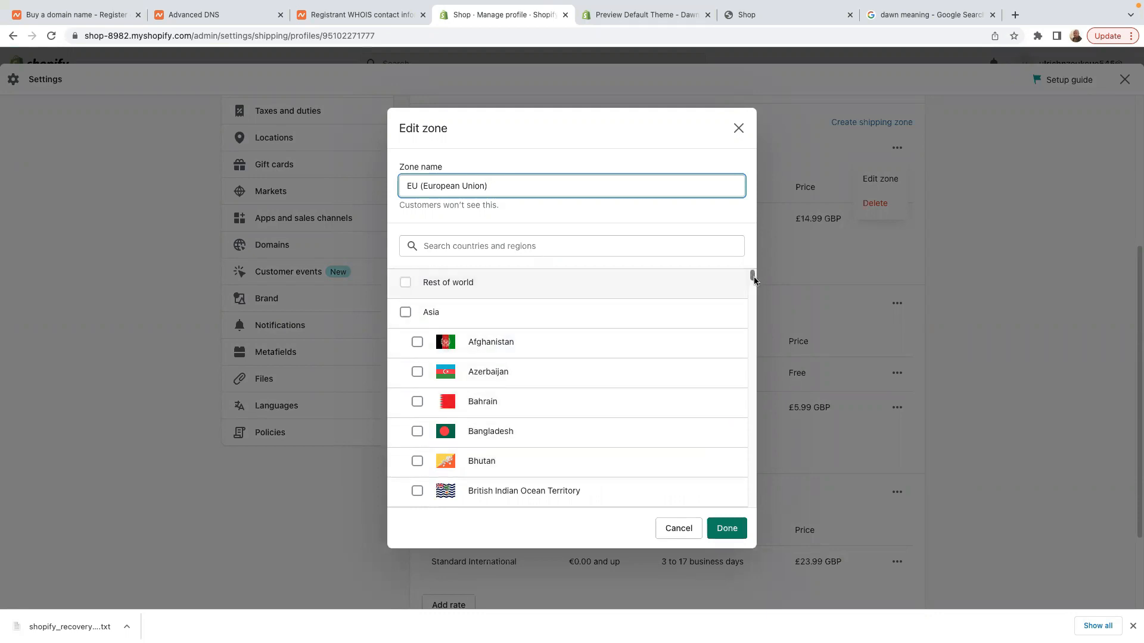
{"action": "left_click_drag", "start_coordinate": [752, 274], "coordinate": [756, 294]}
{"action": "scroll", "coordinate": [753, 294], "scroll_direction": "down", "scroll_amount": 10}
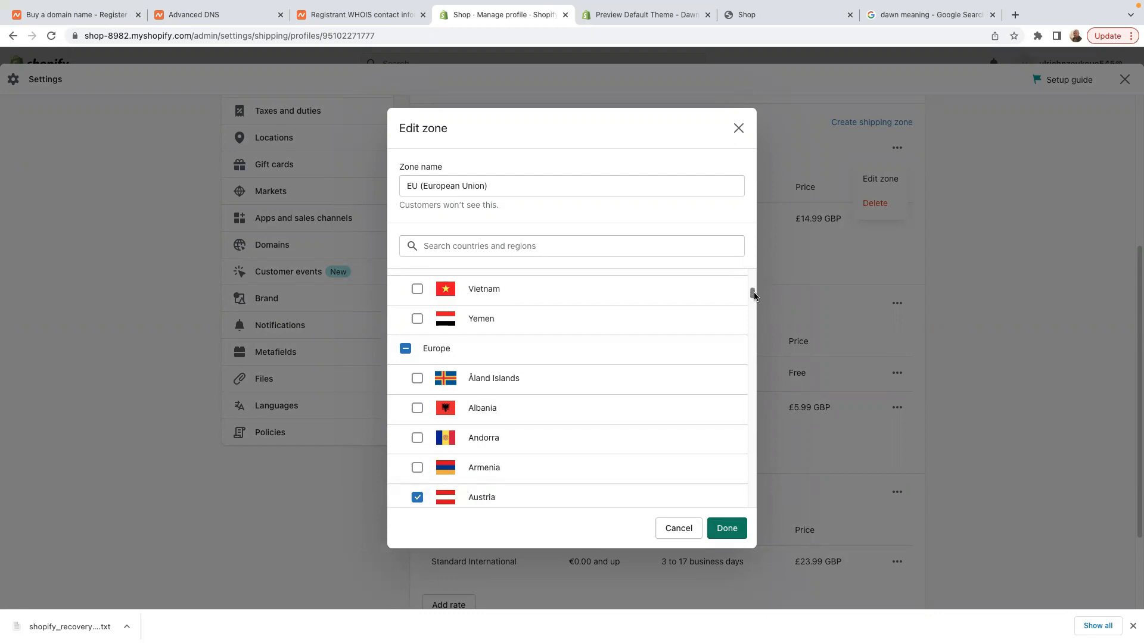
{"action": "scroll", "coordinate": [753, 298], "scroll_direction": "down", "scroll_amount": 10}
{"action": "scroll", "coordinate": [753, 298], "scroll_direction": "up", "scroll_amount": 4}
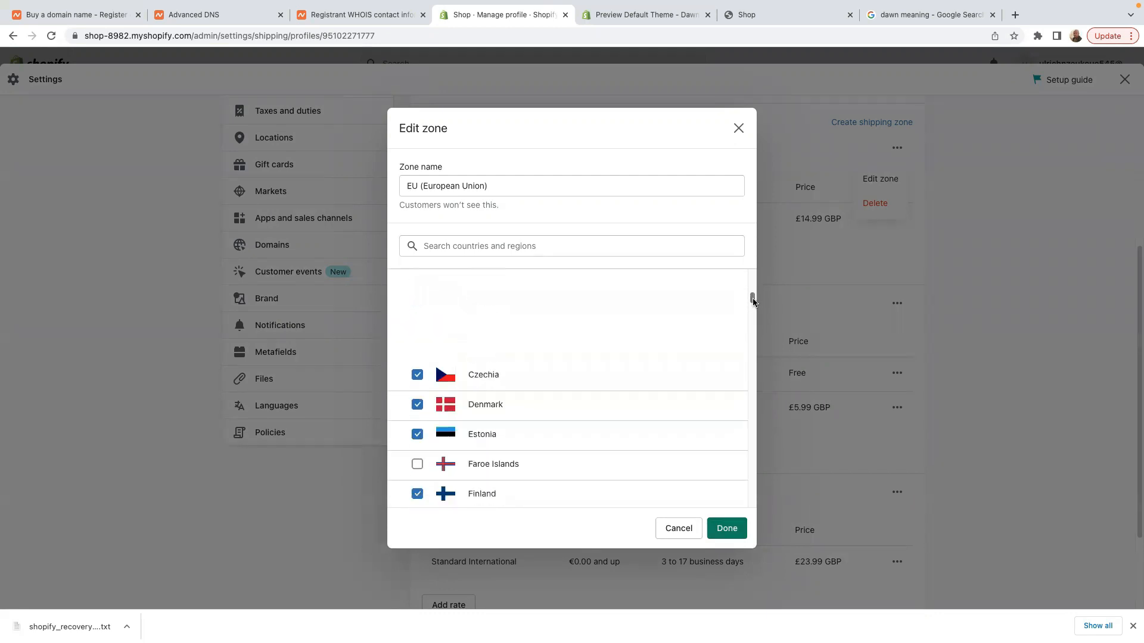
{"action": "scroll", "coordinate": [752, 298], "scroll_direction": "up", "scroll_amount": 3}
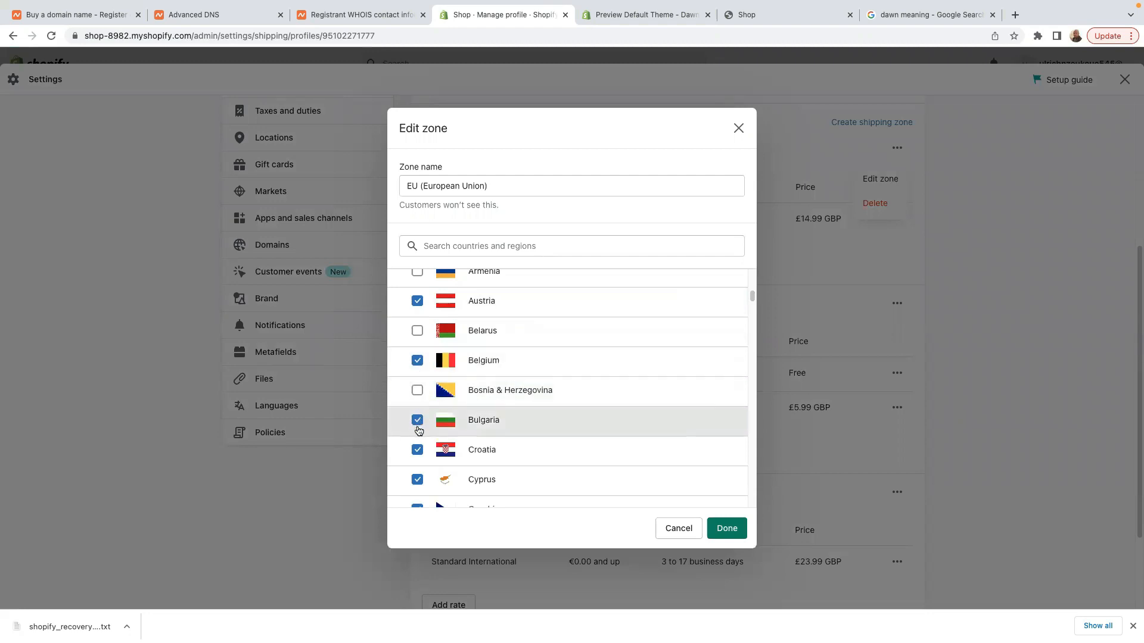
{"action": "left_click", "coordinate": [418, 480]}
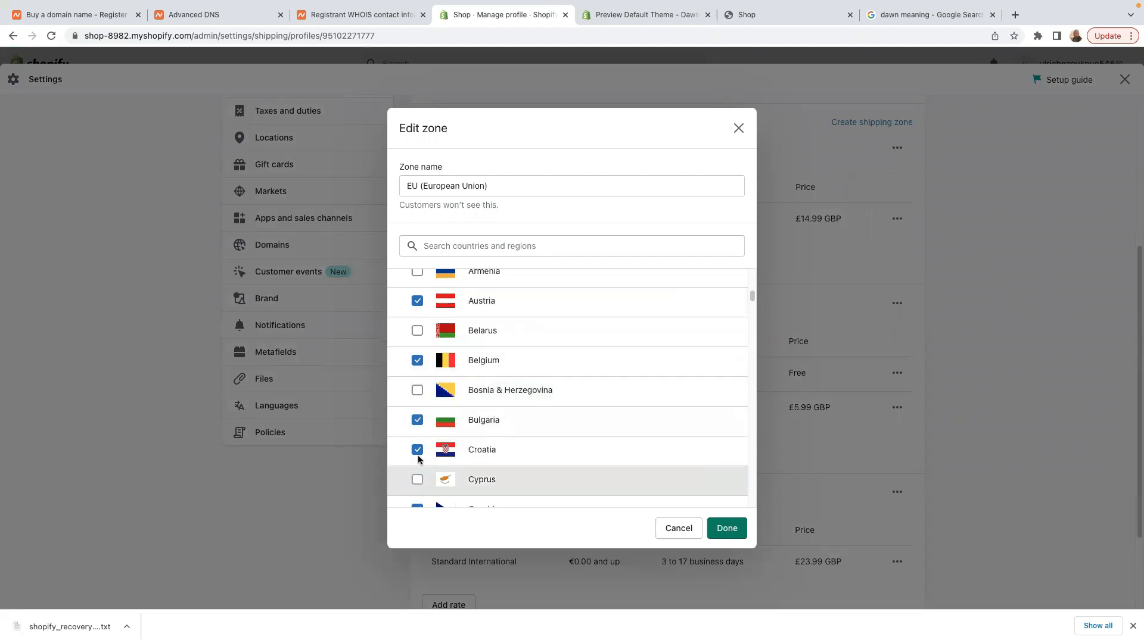
{"action": "left_click", "coordinate": [418, 450]}
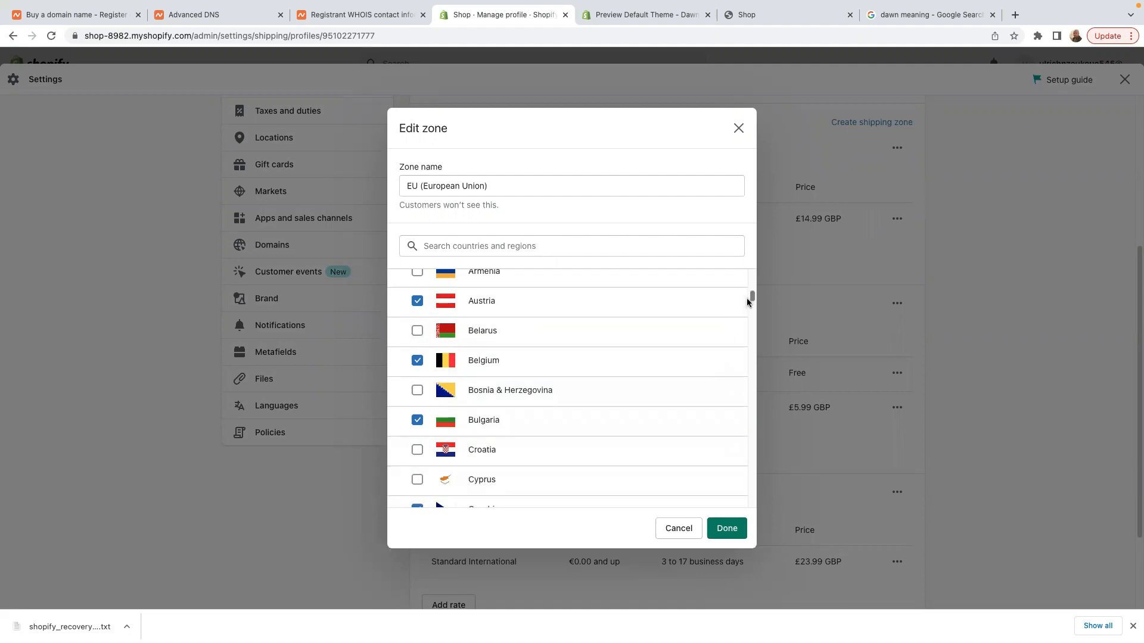
- Exclude Slovakia from the EU (European Union) shipping zone and apply the zone changes
{"action": "left_click_drag", "start_coordinate": [752, 298], "coordinate": [752, 307]}
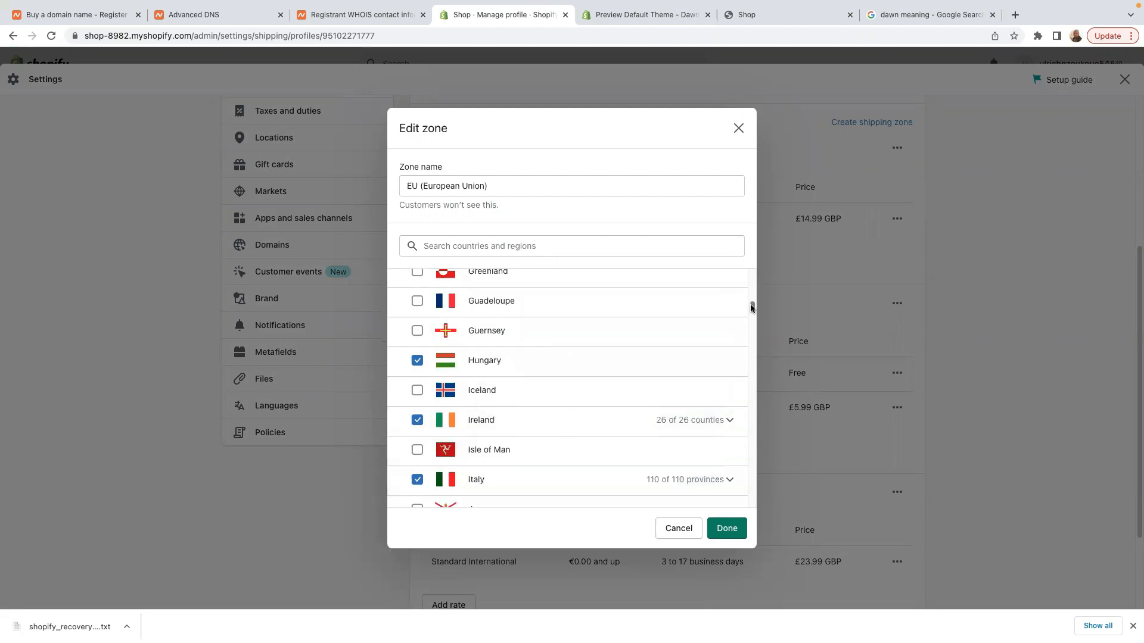
{"action": "left_click_drag", "start_coordinate": [752, 304], "coordinate": [754, 322]}
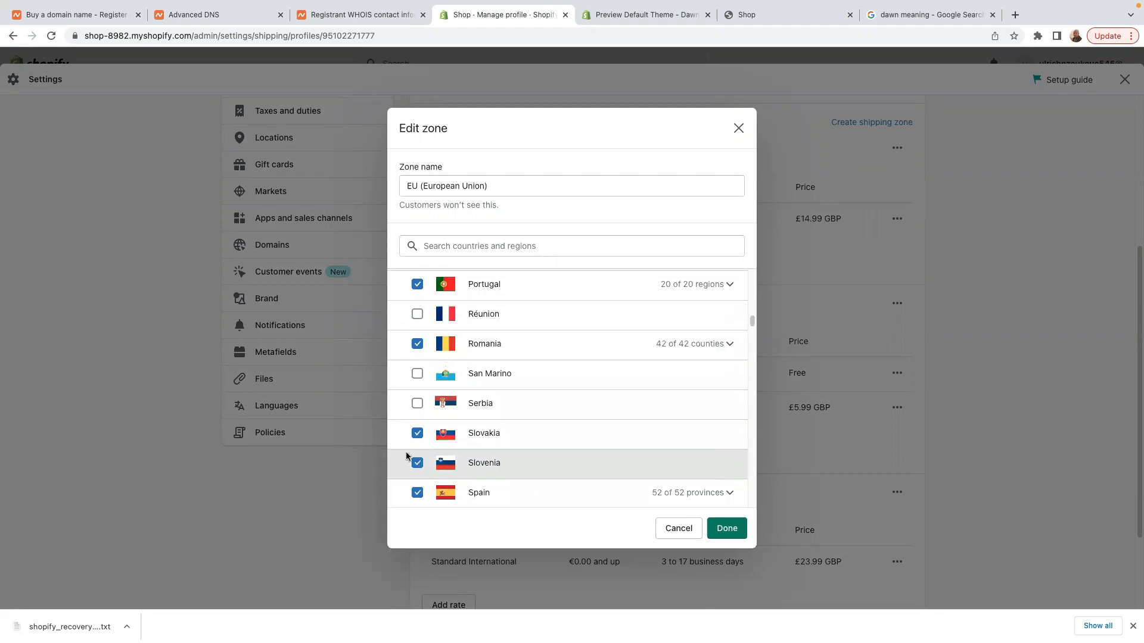
{"action": "left_click", "coordinate": [419, 435]}
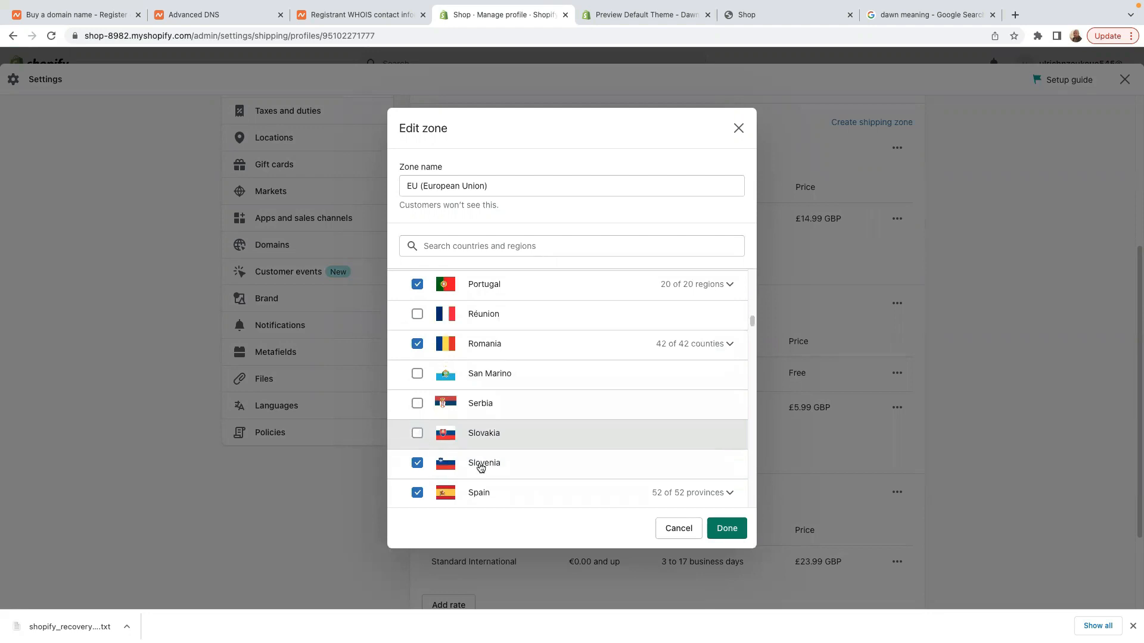
{"action": "left_click", "coordinate": [727, 529]}
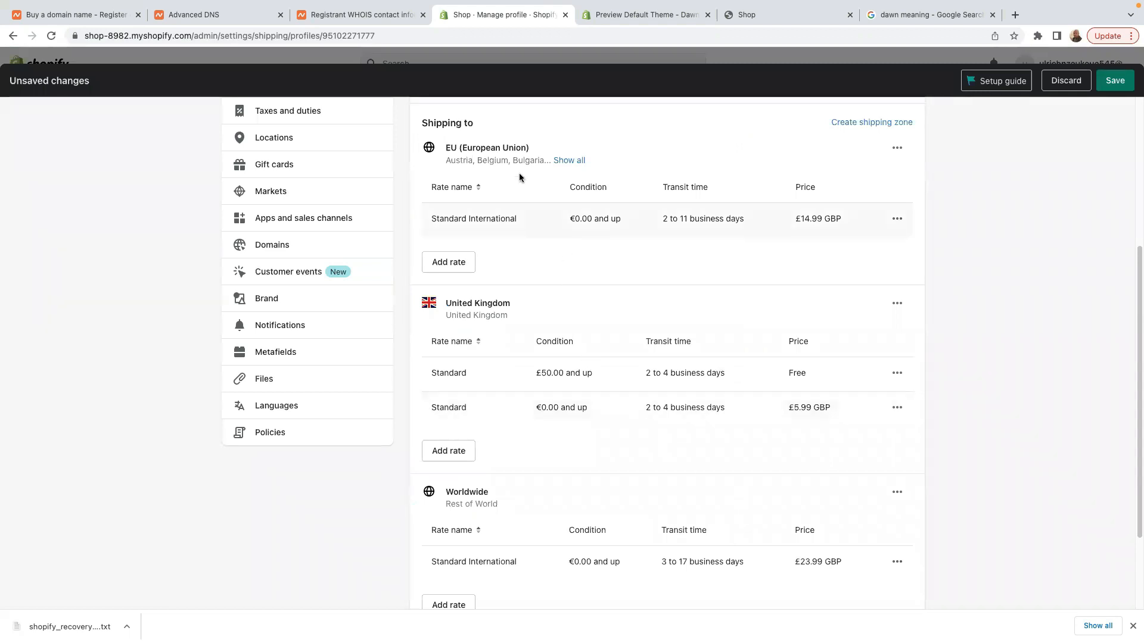
- Show all countries in the EU (European Union) zone, review the shipping zones, and save the general profile
{"action": "left_click", "coordinate": [572, 161]}
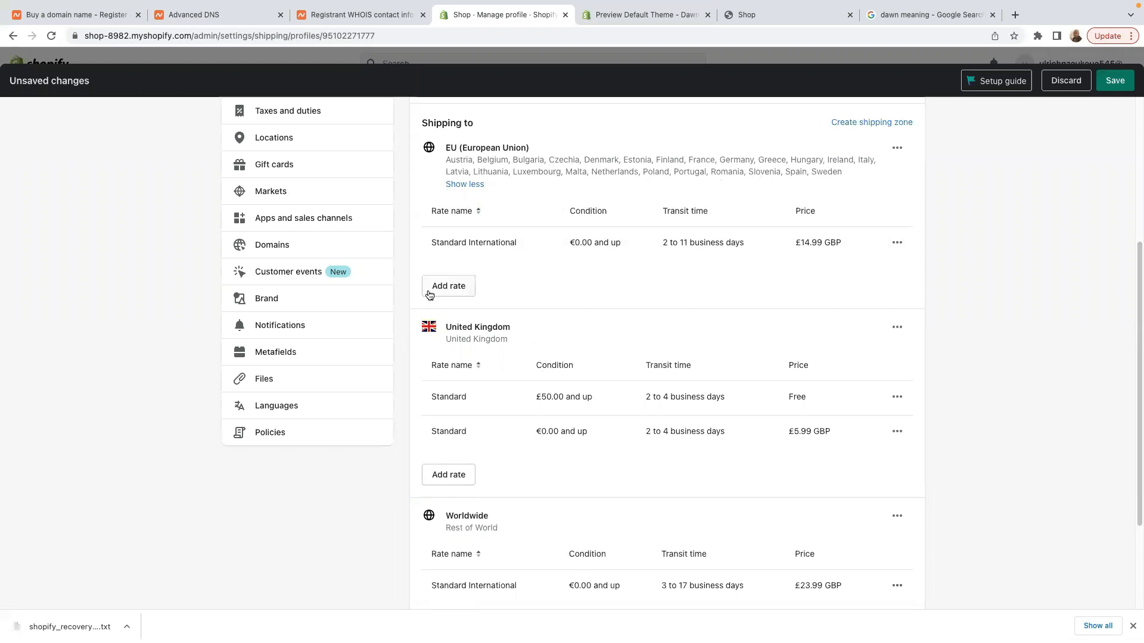
{"action": "scroll", "coordinate": [505, 359], "scroll_direction": "up", "scroll_amount": 1}
{"action": "scroll", "coordinate": [507, 376], "scroll_direction": "down", "scroll_amount": 1}
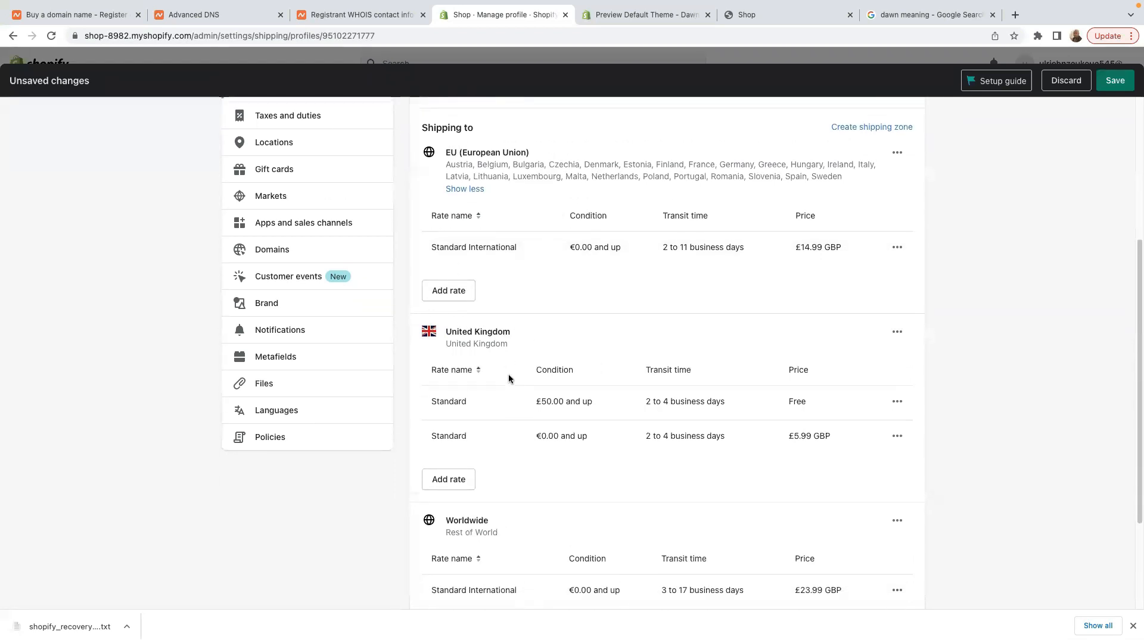
{"action": "scroll", "coordinate": [325, 331], "scroll_direction": "down", "scroll_amount": 1}
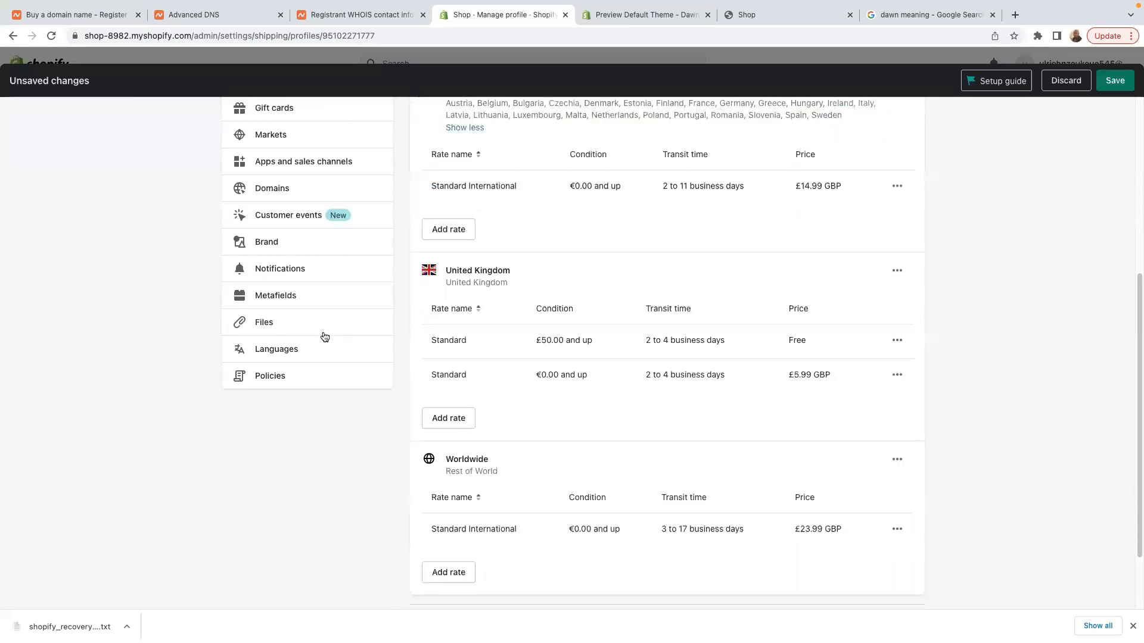
{"action": "scroll", "coordinate": [322, 343], "scroll_direction": "up", "scroll_amount": 5}
{"action": "scroll", "coordinate": [320, 339], "scroll_direction": "down", "scroll_amount": 7}
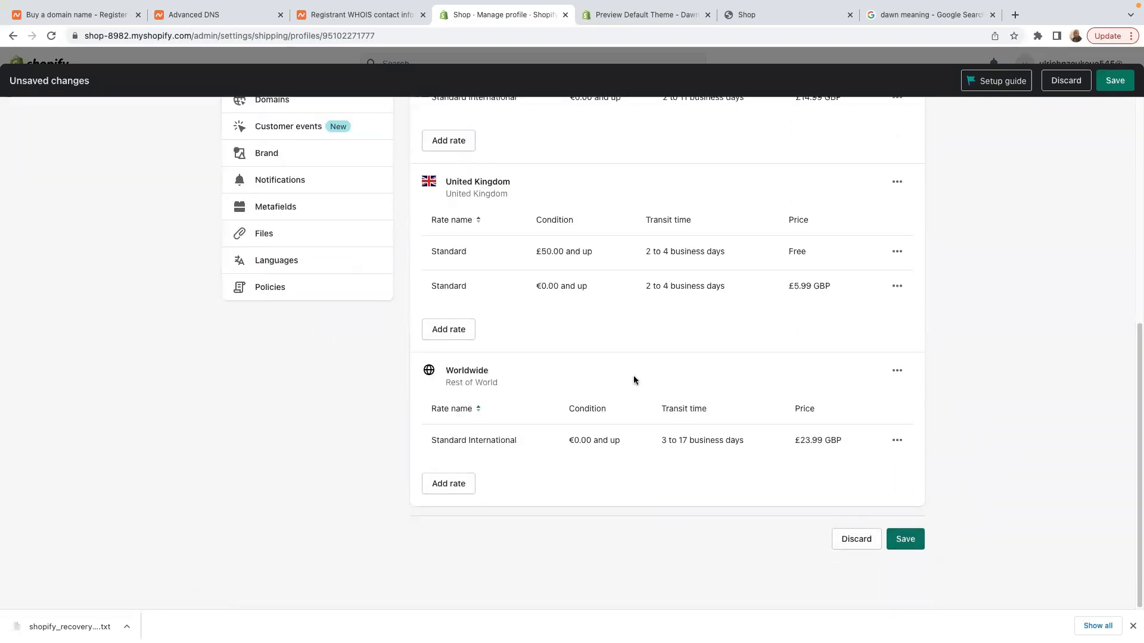
{"action": "left_click", "coordinate": [906, 542]}
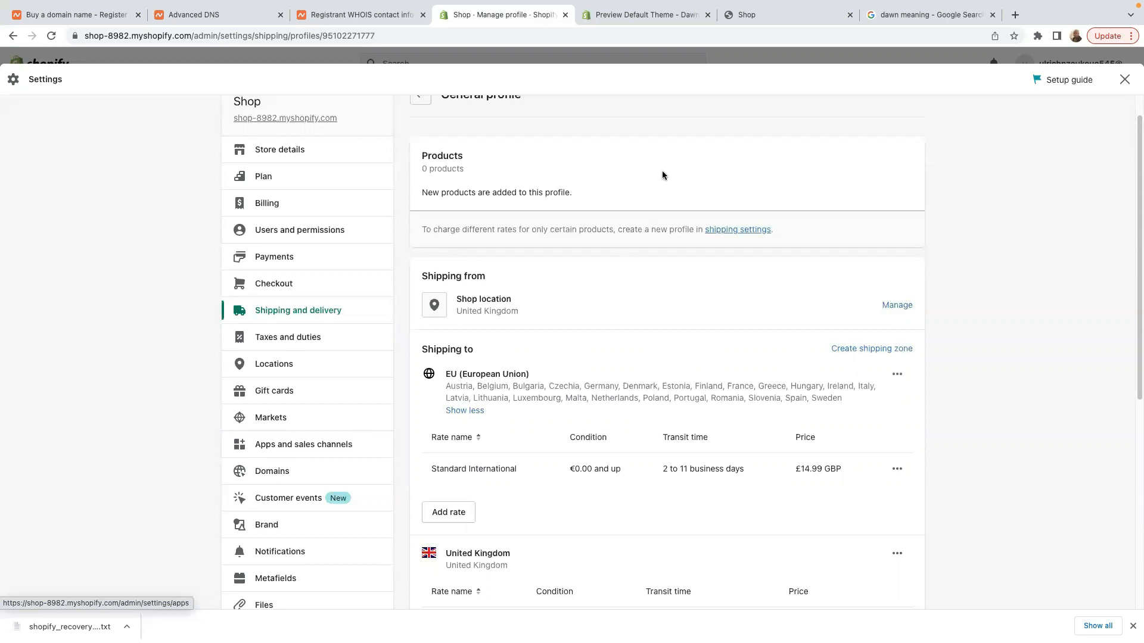
- Open naturalvanesta.com in a new browser tab and review its home page from the shipping banner to the footer policies
{"action": "left_click", "coordinate": [1015, 14]}
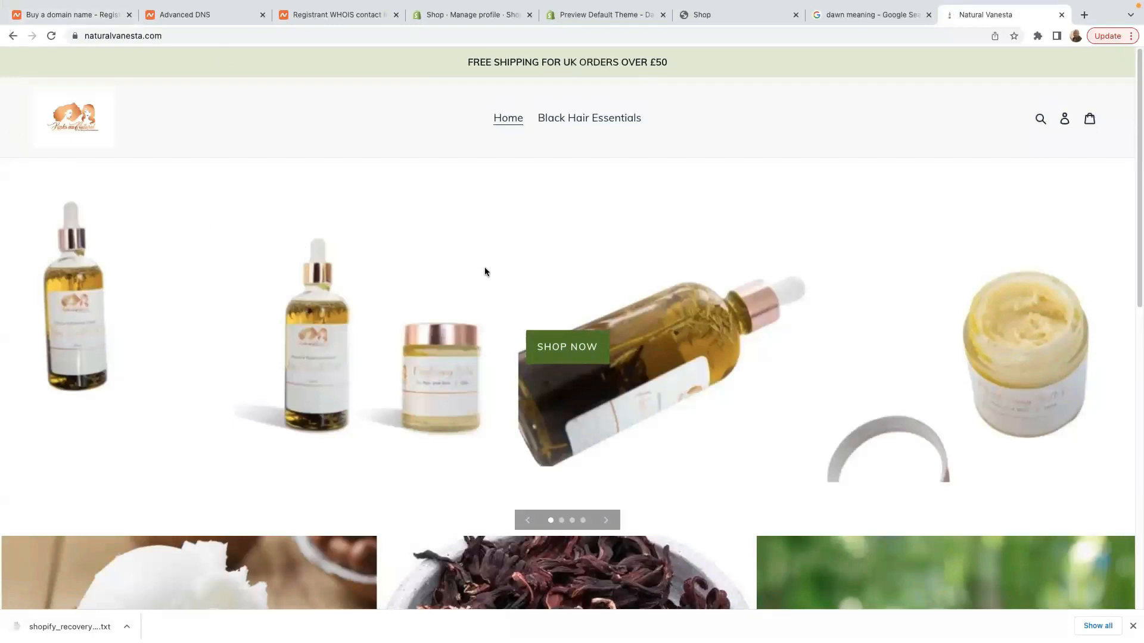
{"action": "scroll", "coordinate": [391, 306], "scroll_direction": "down", "scroll_amount": 1}
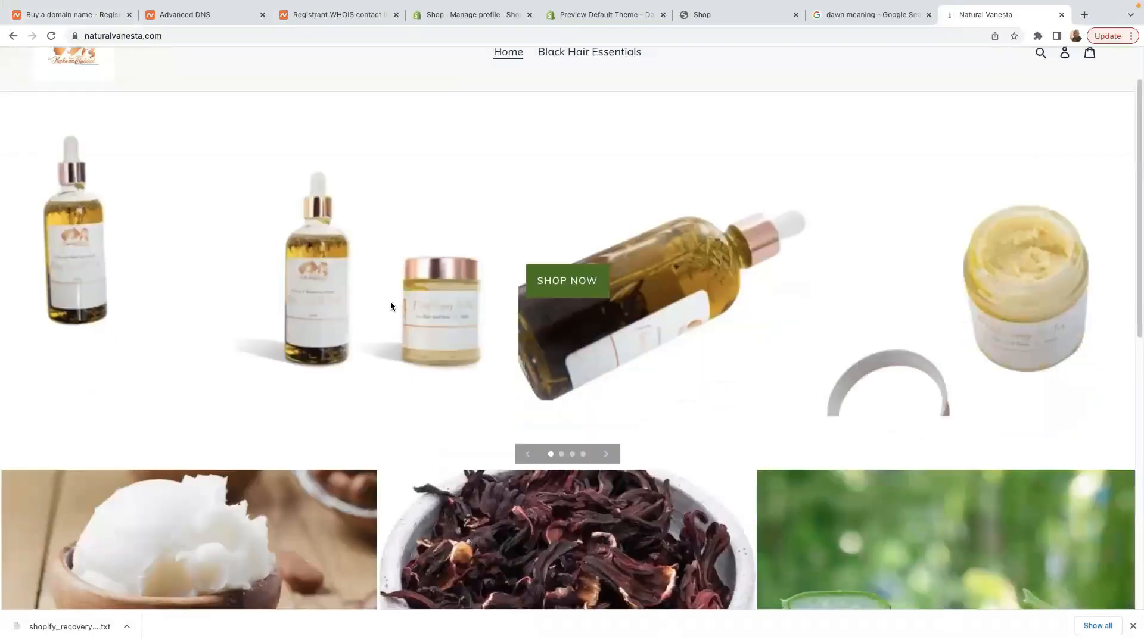
{"action": "scroll", "coordinate": [691, 381], "scroll_direction": "down", "scroll_amount": 5}
{"action": "scroll", "coordinate": [688, 398], "scroll_direction": "up", "scroll_amount": 6}
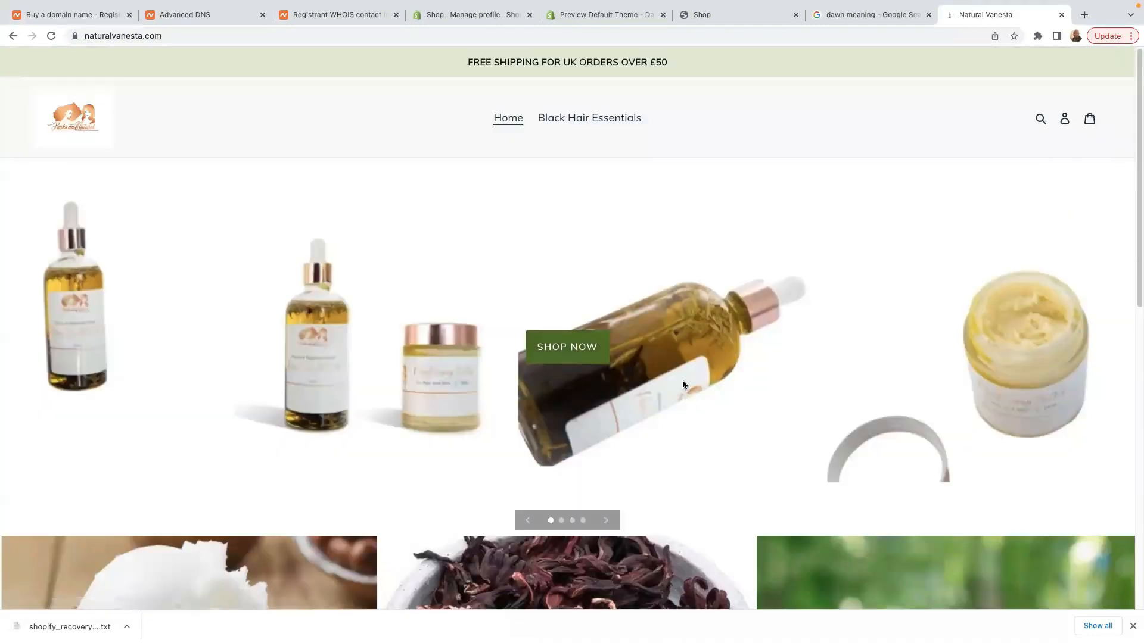
{"action": "scroll", "coordinate": [663, 396], "scroll_direction": "down", "scroll_amount": 6}
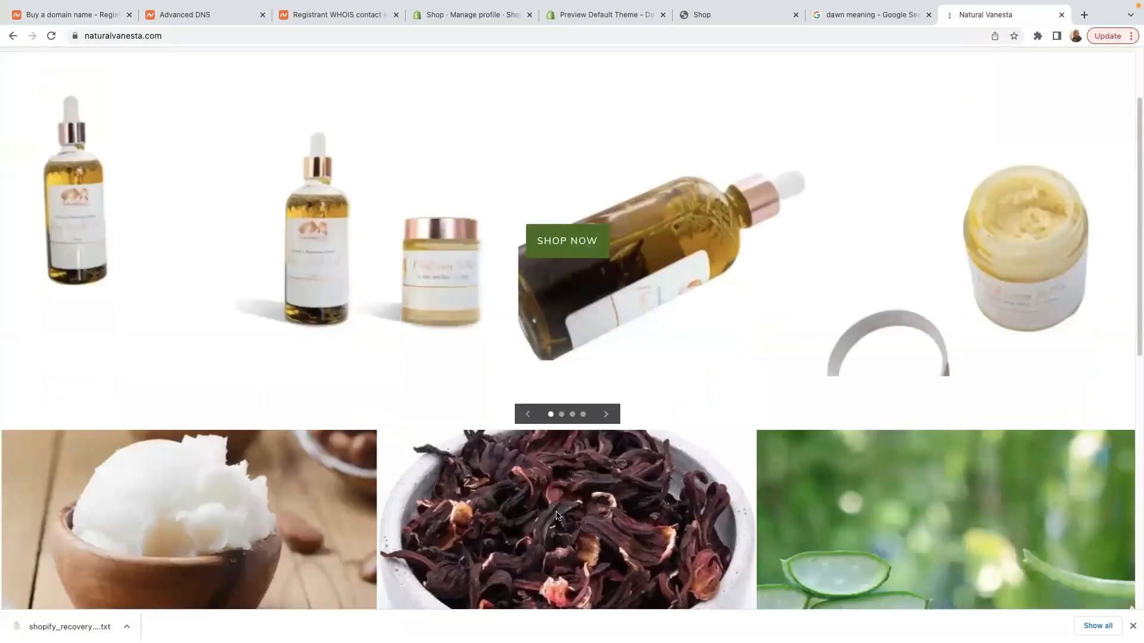
{"action": "scroll", "coordinate": [562, 500], "scroll_direction": "down", "scroll_amount": 4}
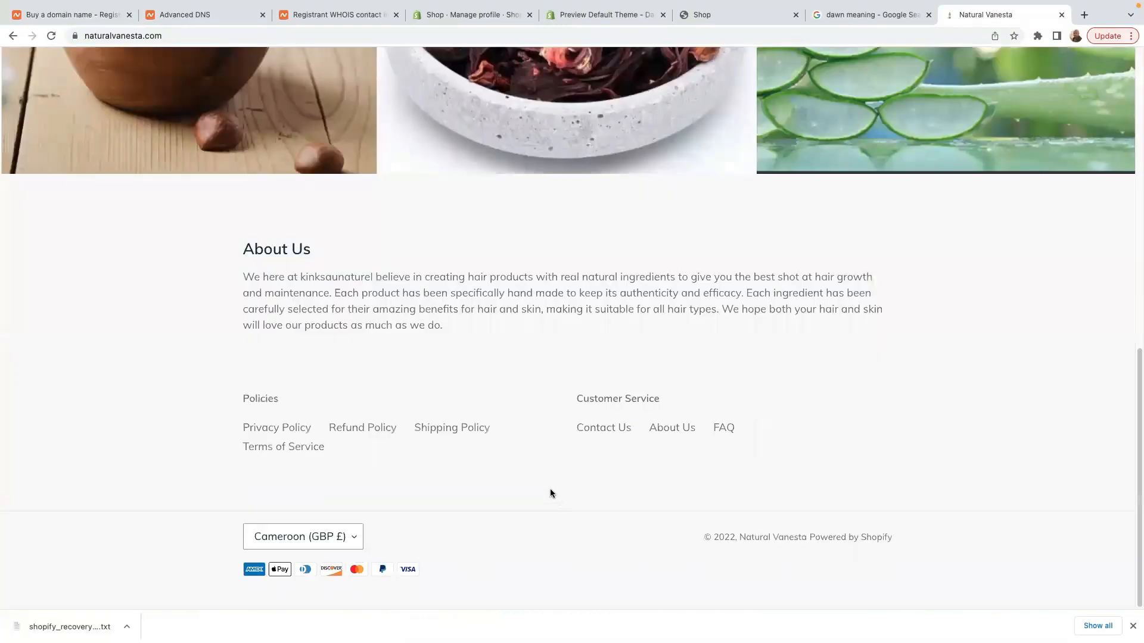
{"action": "scroll", "coordinate": [510, 268], "scroll_direction": "up", "scroll_amount": 10}
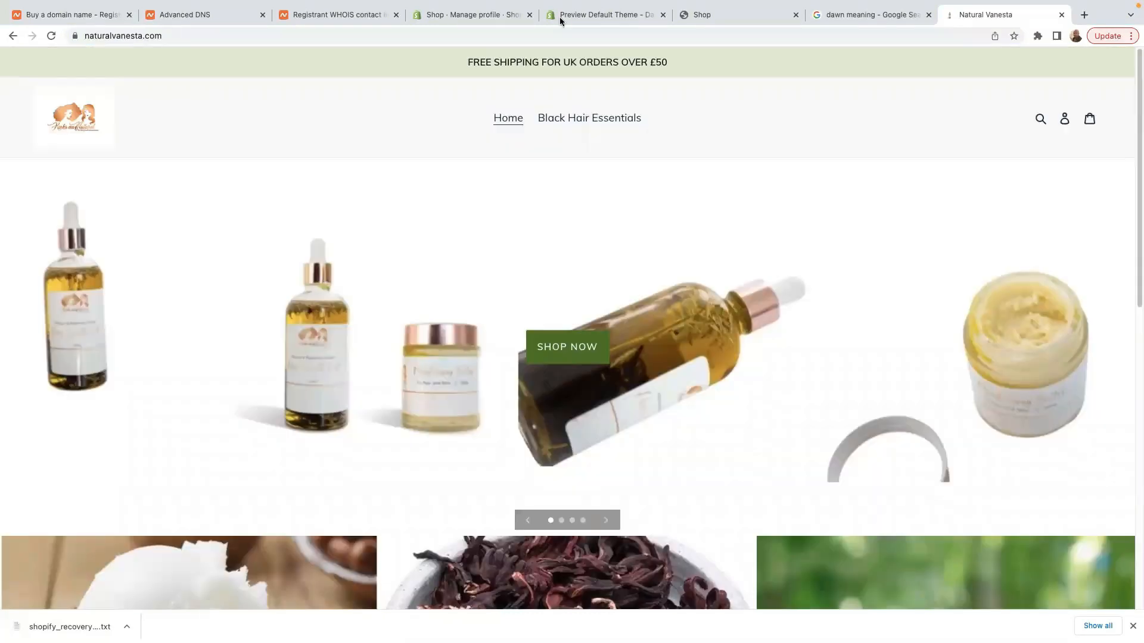
- Open the Black Hair Essentials collection on naturalvanesta.com and look through its hair products
{"action": "left_click", "coordinate": [591, 120]}
{"action": "scroll", "coordinate": [662, 376], "scroll_direction": "down", "scroll_amount": 6}
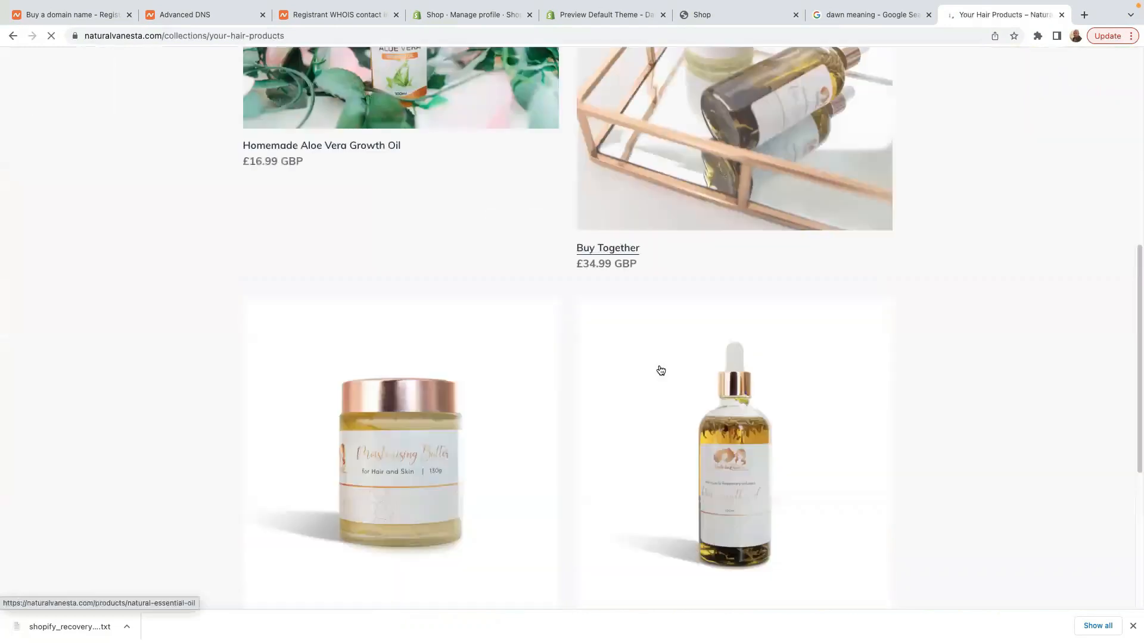
{"action": "scroll", "coordinate": [652, 375], "scroll_direction": "up", "scroll_amount": 6}
{"action": "scroll", "coordinate": [652, 375], "scroll_direction": "down", "scroll_amount": 2}
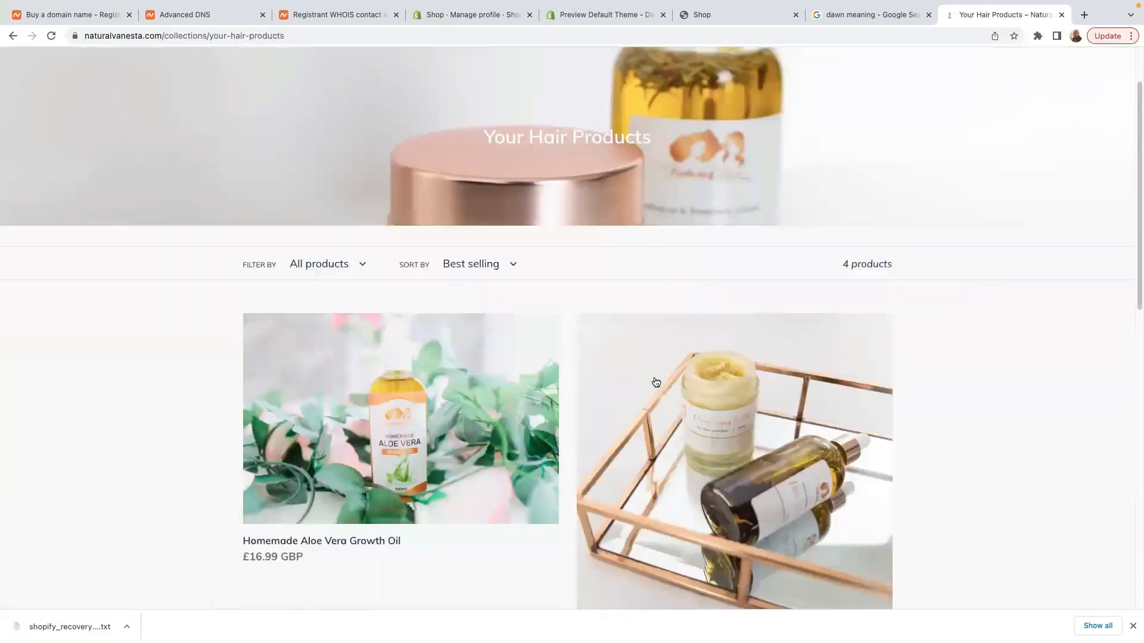
{"action": "scroll", "coordinate": [652, 376], "scroll_direction": "up", "scroll_amount": 2}
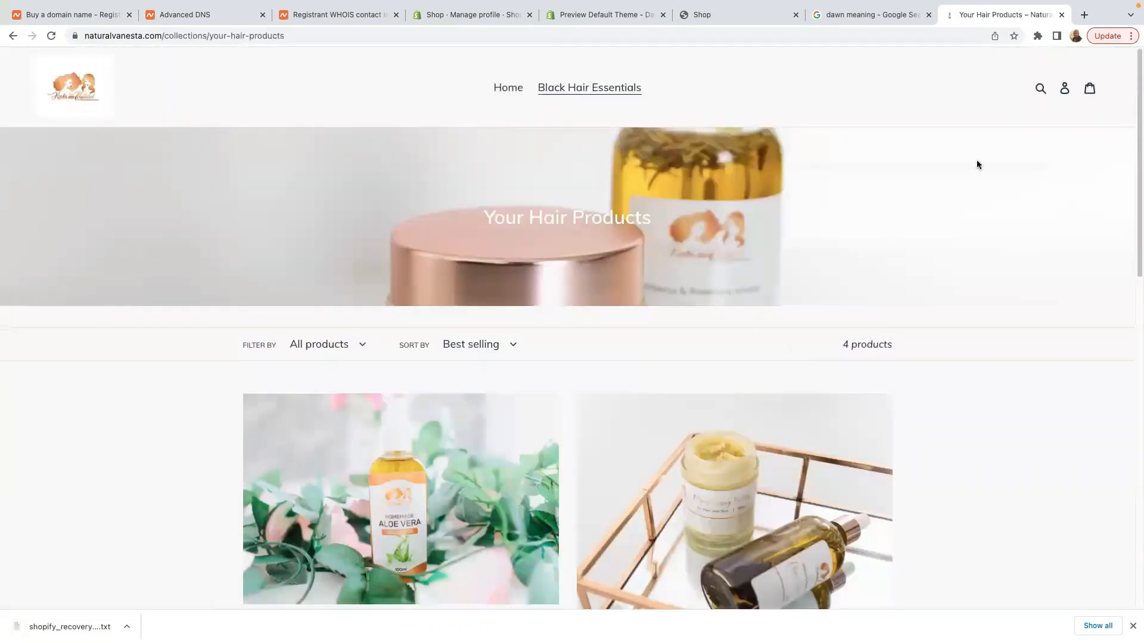
- Open hairbyjeannette.com in a new browser tab and review its home page from the free shipping banner down to the featured wig product
{"action": "left_click", "coordinate": [1084, 14]}
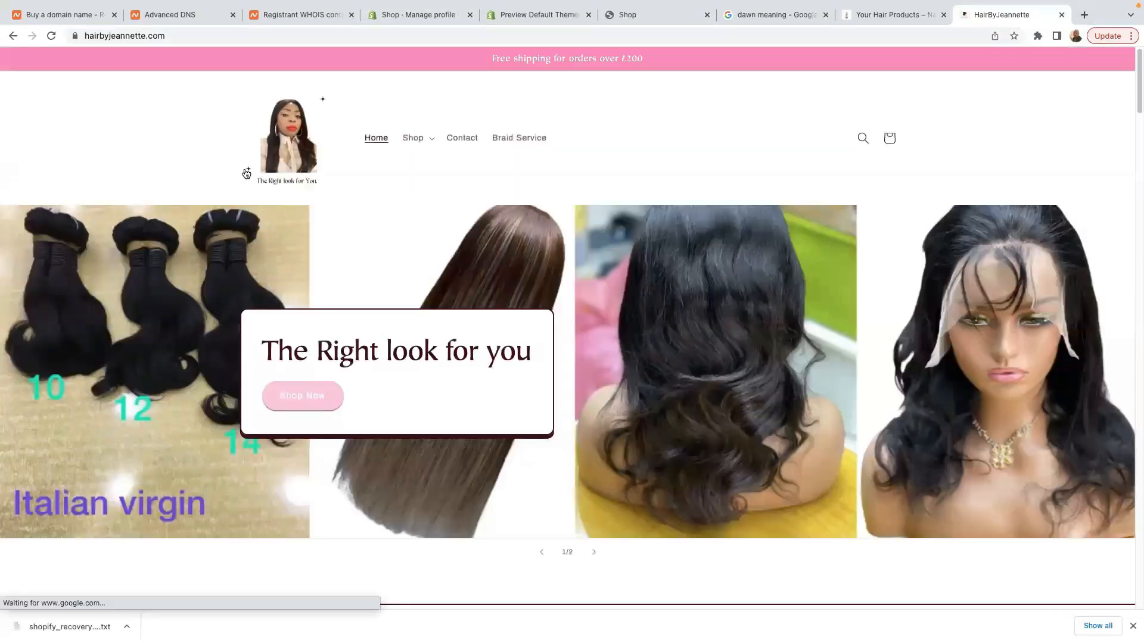
{"action": "scroll", "coordinate": [593, 344], "scroll_direction": "down", "scroll_amount": 5}
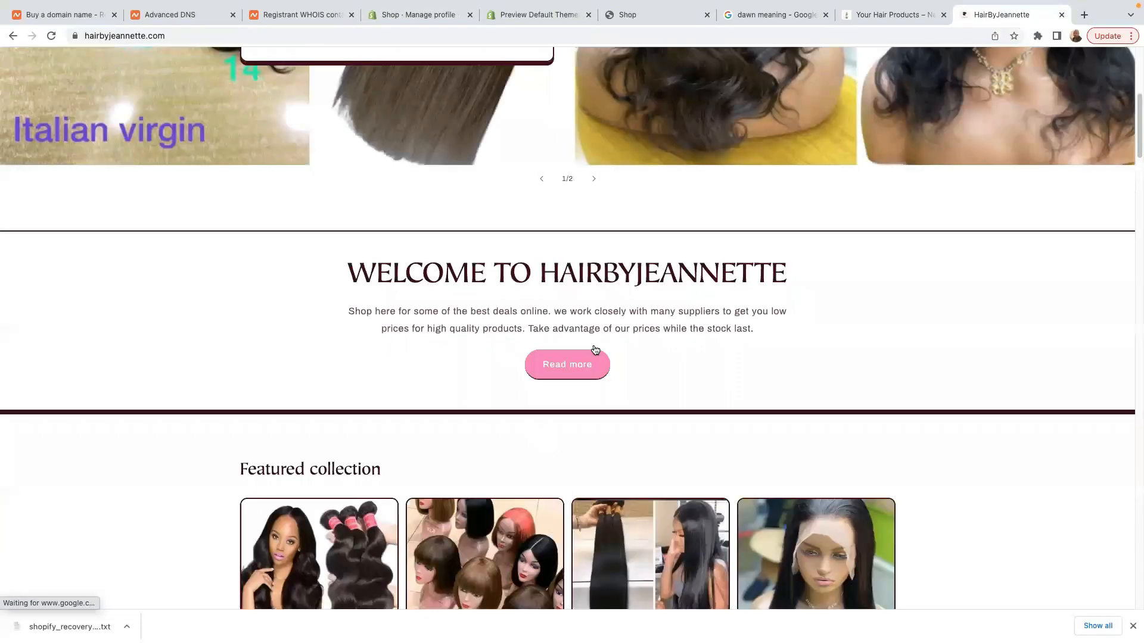
{"action": "scroll", "coordinate": [595, 349], "scroll_direction": "down", "scroll_amount": 10}
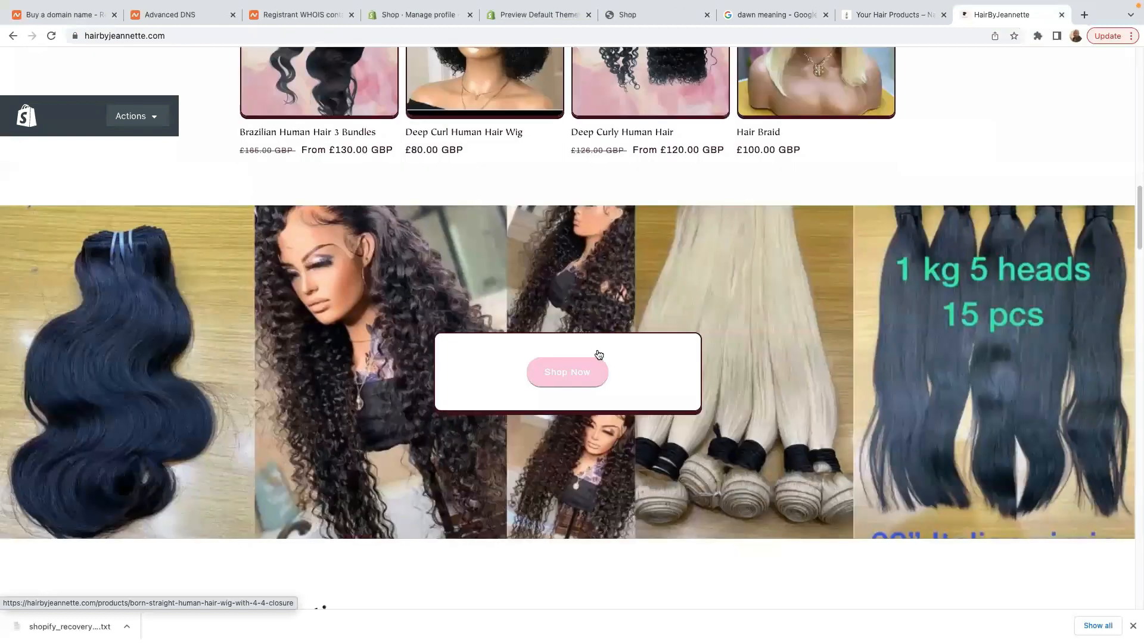
{"action": "scroll", "coordinate": [598, 354], "scroll_direction": "down", "scroll_amount": 15}
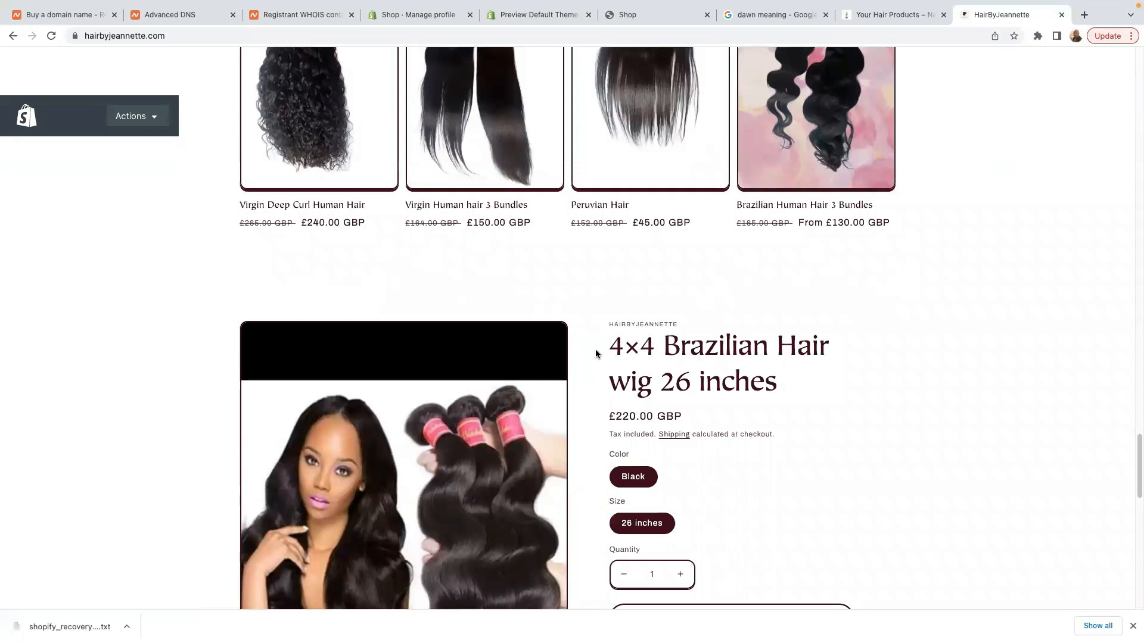
{"action": "left_click", "coordinate": [145, 40]}
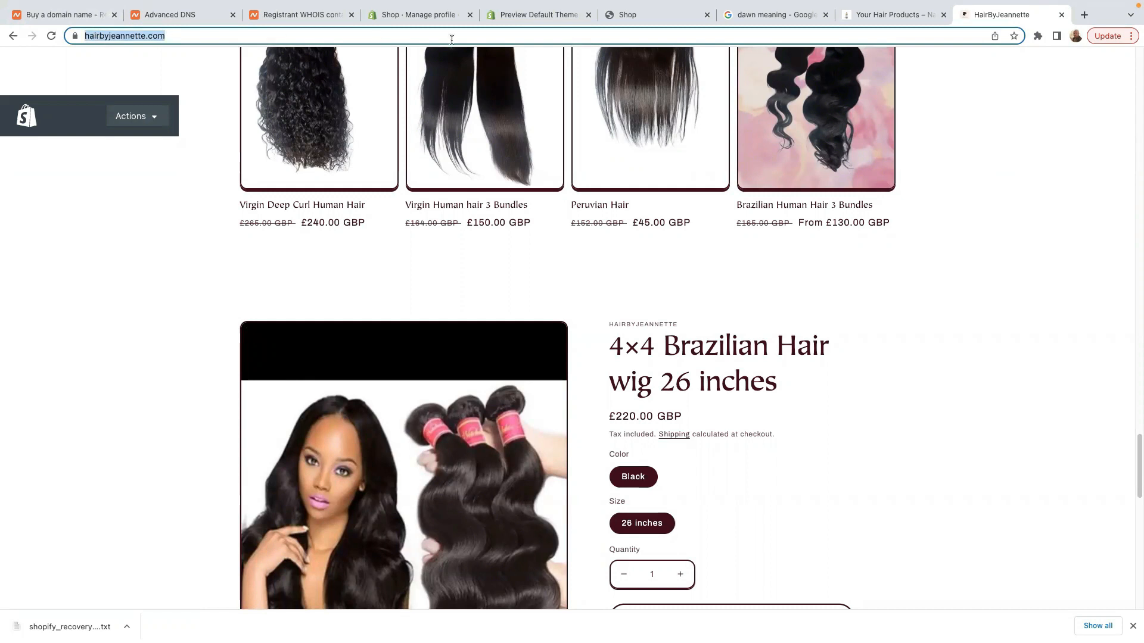
{"action": "left_click", "coordinate": [892, 14]}
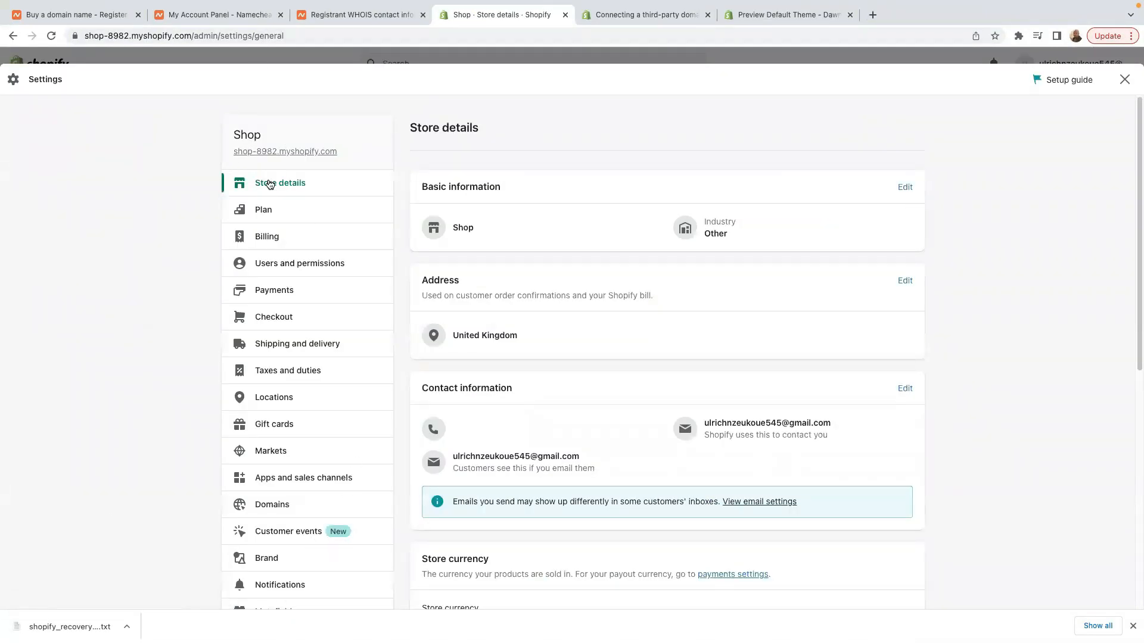
- Show the store's Domains settings and open ulrichmediaone.com/Namecheap in a new browser tab
{"action": "left_click", "coordinate": [270, 506]}
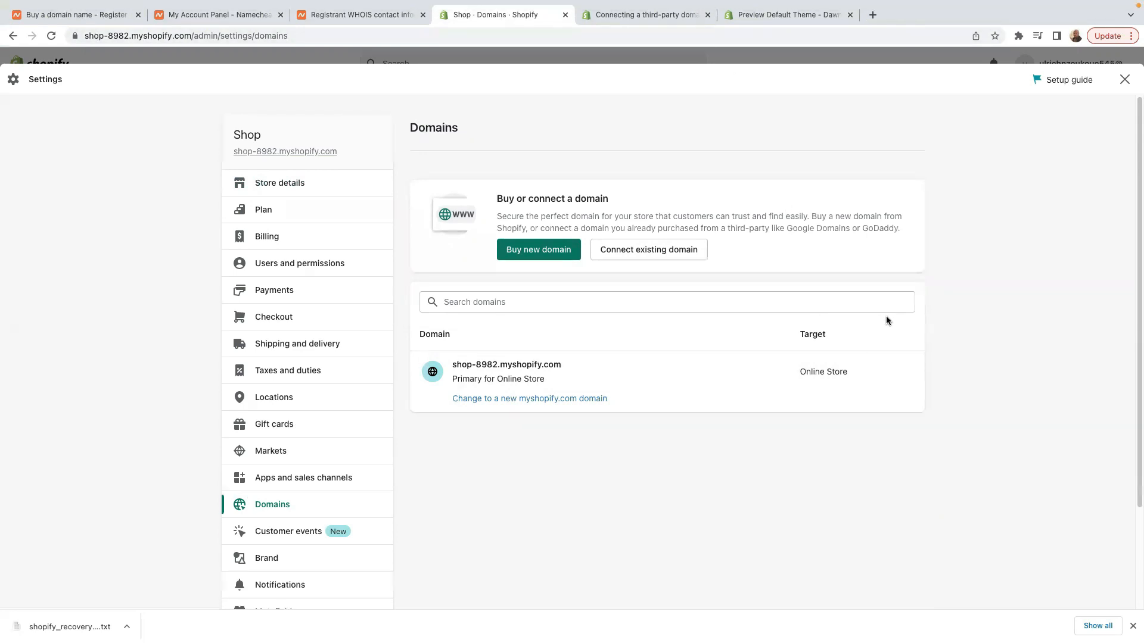
{"action": "left_click", "coordinate": [871, 14]}
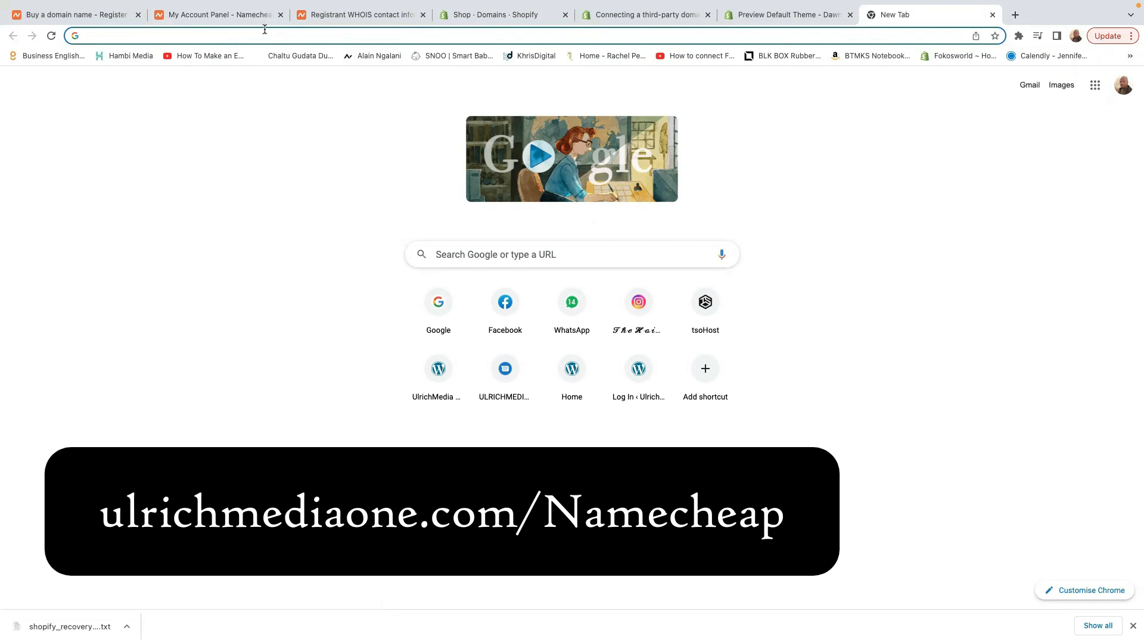
{"action": "type", "text": "ulrich"}
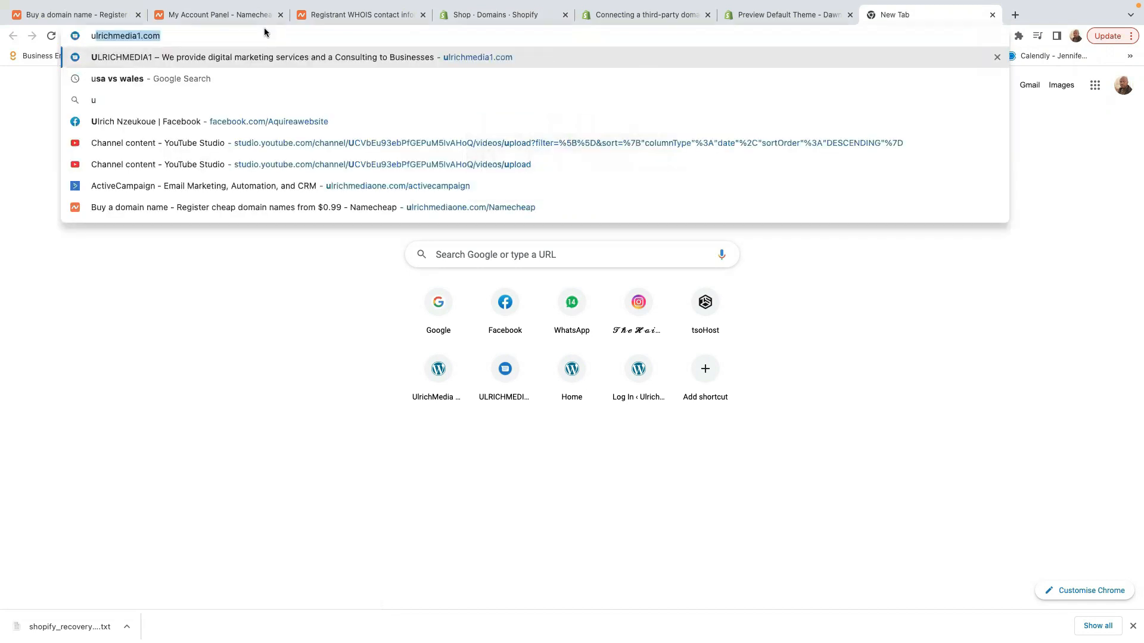
{"action": "type", "text": "media"}
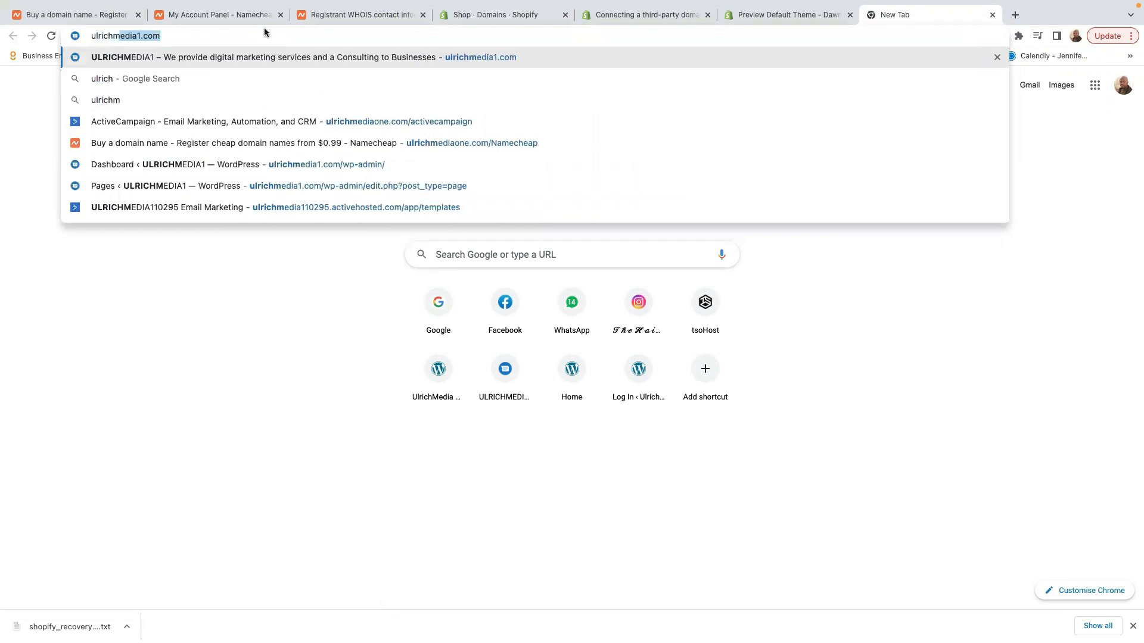
{"action": "type", "text": "one.com"}
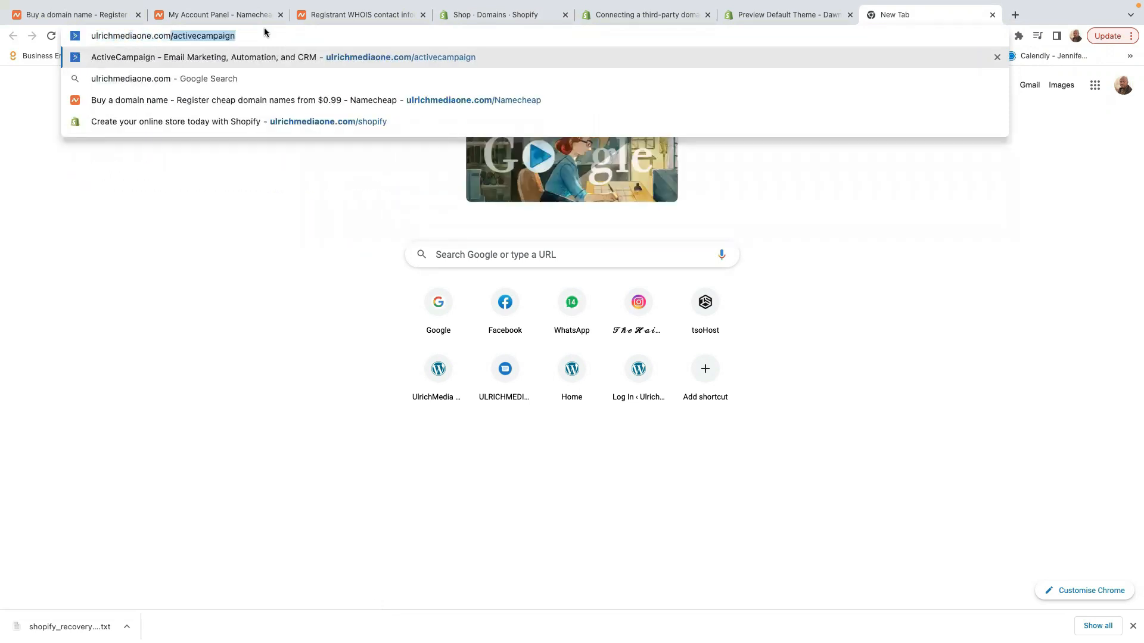
{"action": "type", "text": "/na"}
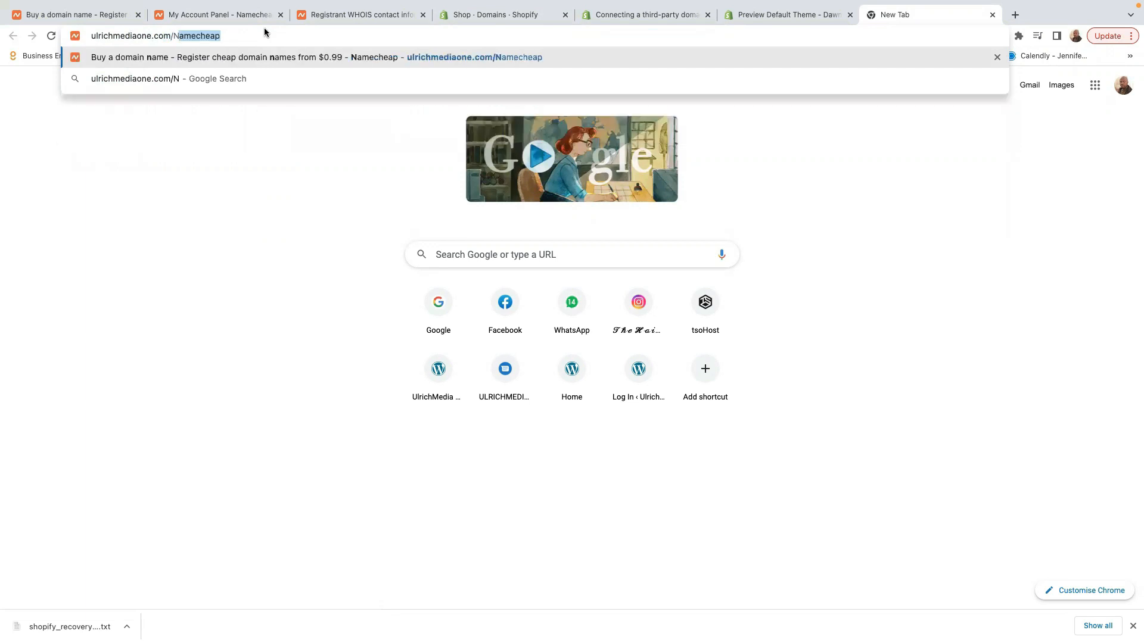
{"action": "key", "text": "Return"}
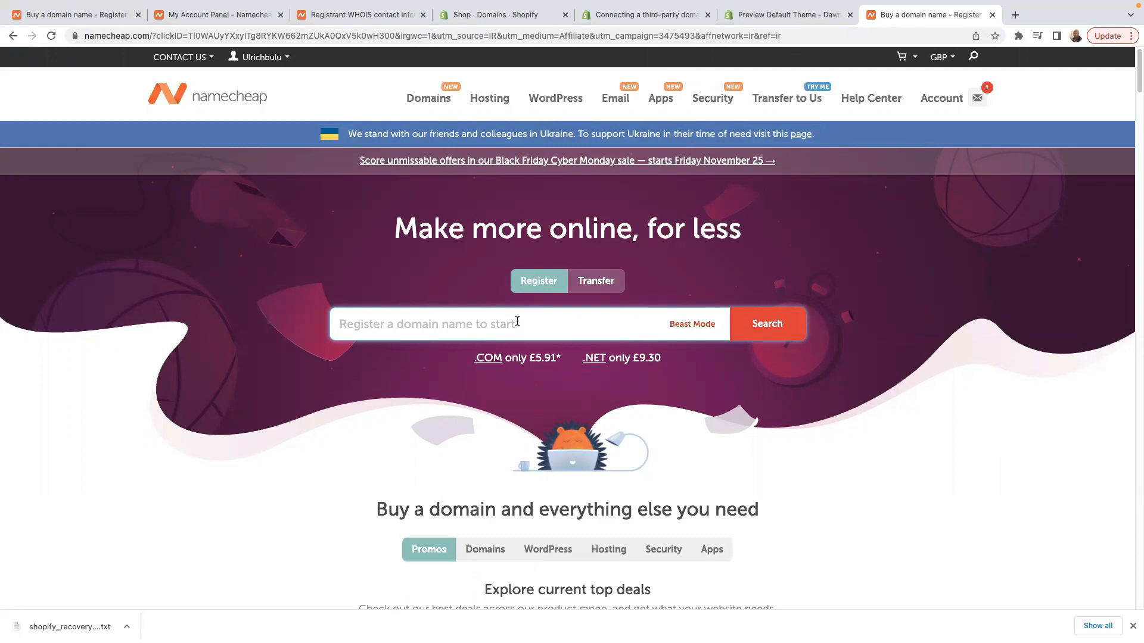
- Switch to the Namecheap account dashboard and open the Advanced DNS settings of shopwithulrich.com
{"action": "left_click", "coordinate": [775, 14]}
{"action": "left_click", "coordinate": [524, 15]}
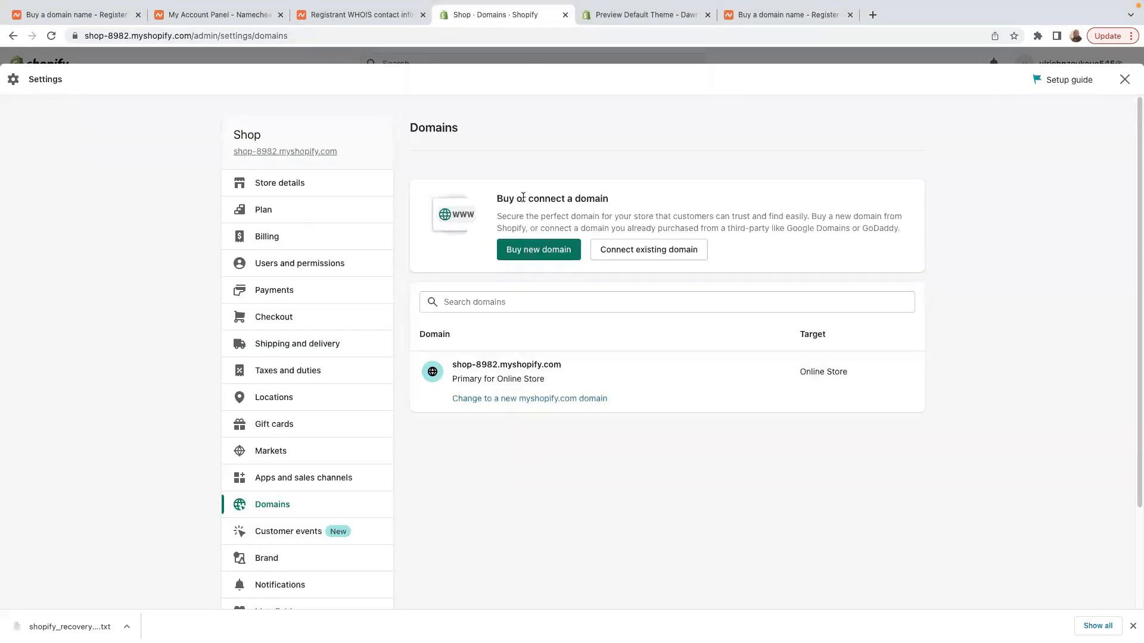
{"action": "left_click", "coordinate": [780, 15]}
{"action": "left_click", "coordinate": [218, 15]}
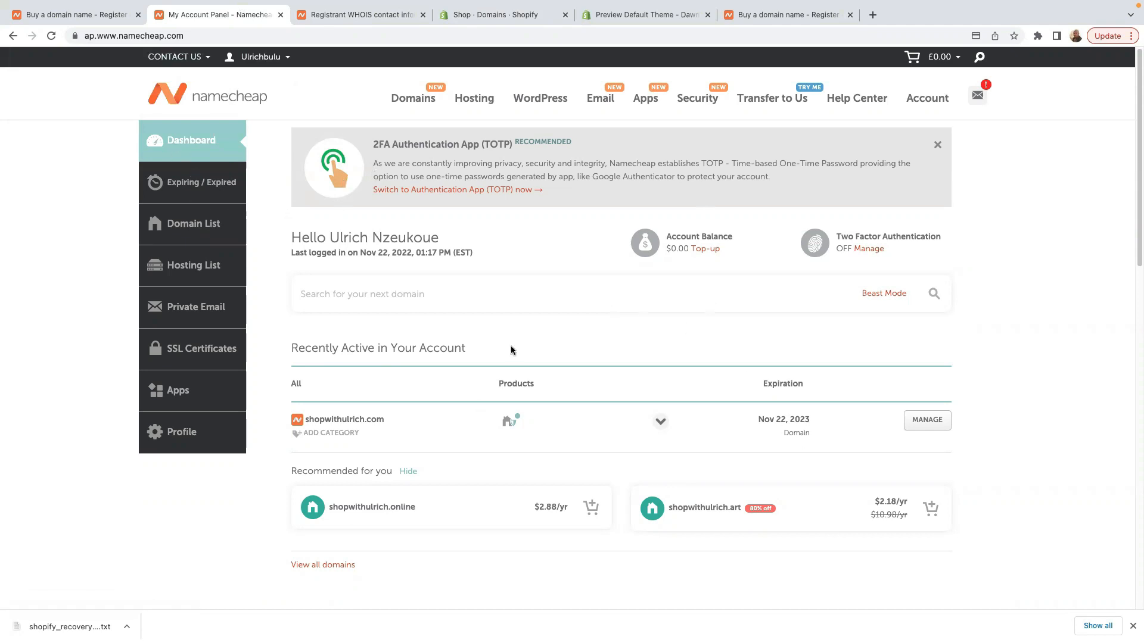
{"action": "left_click", "coordinate": [923, 424]}
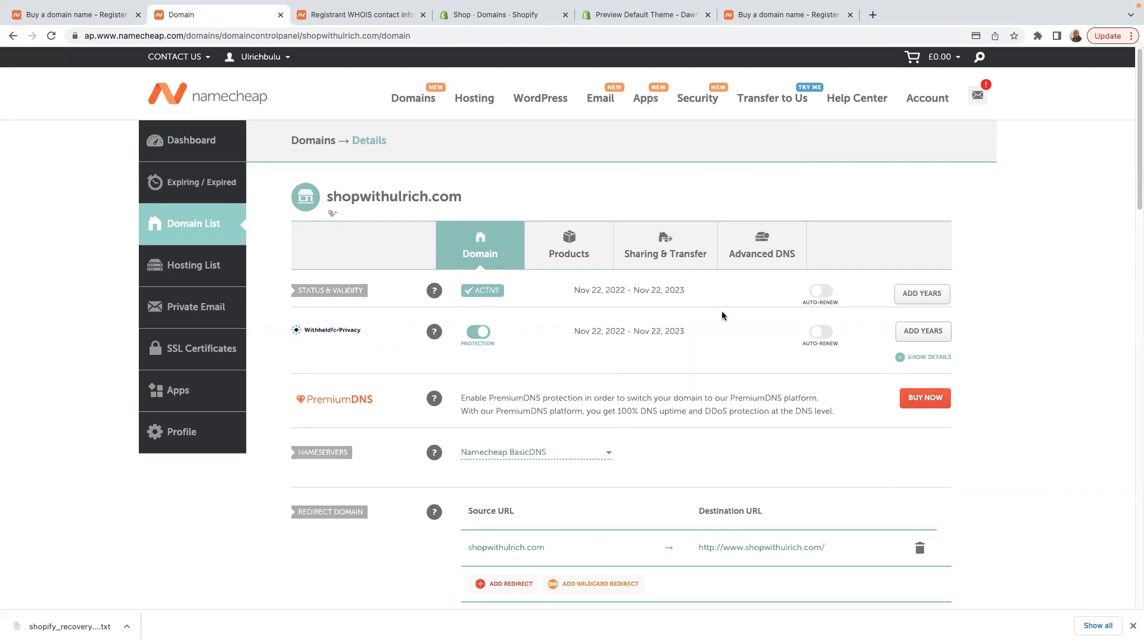
{"action": "left_click", "coordinate": [760, 254]}
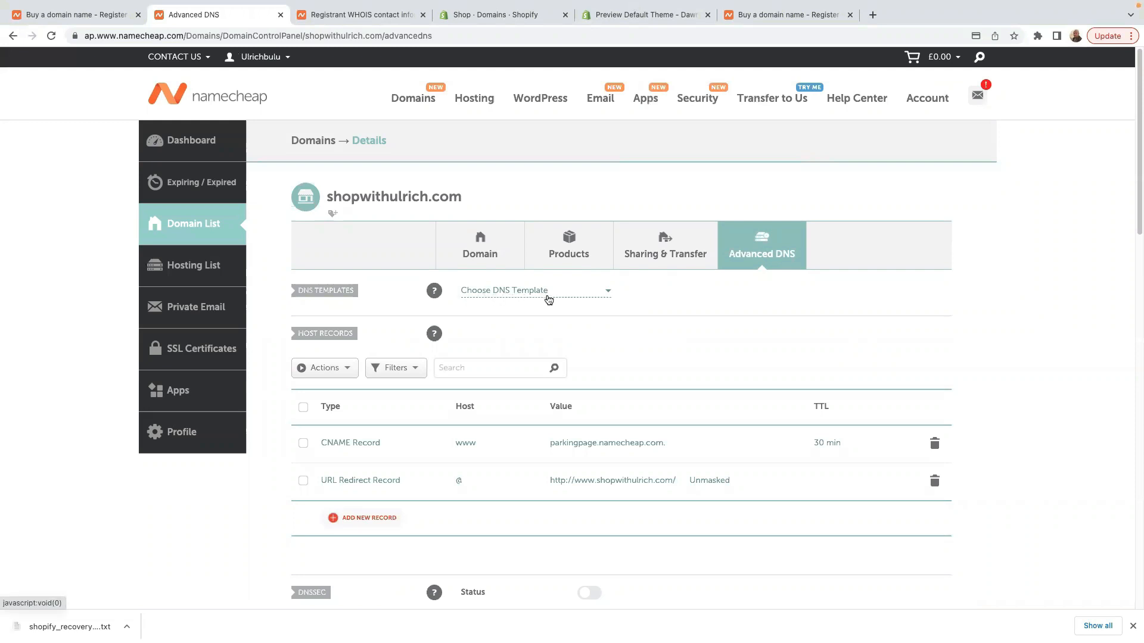
- Apply the Shopify DNS template to shopwithulrich.com, accept the DNS change, and review the host records
{"action": "left_click", "coordinate": [591, 293]}
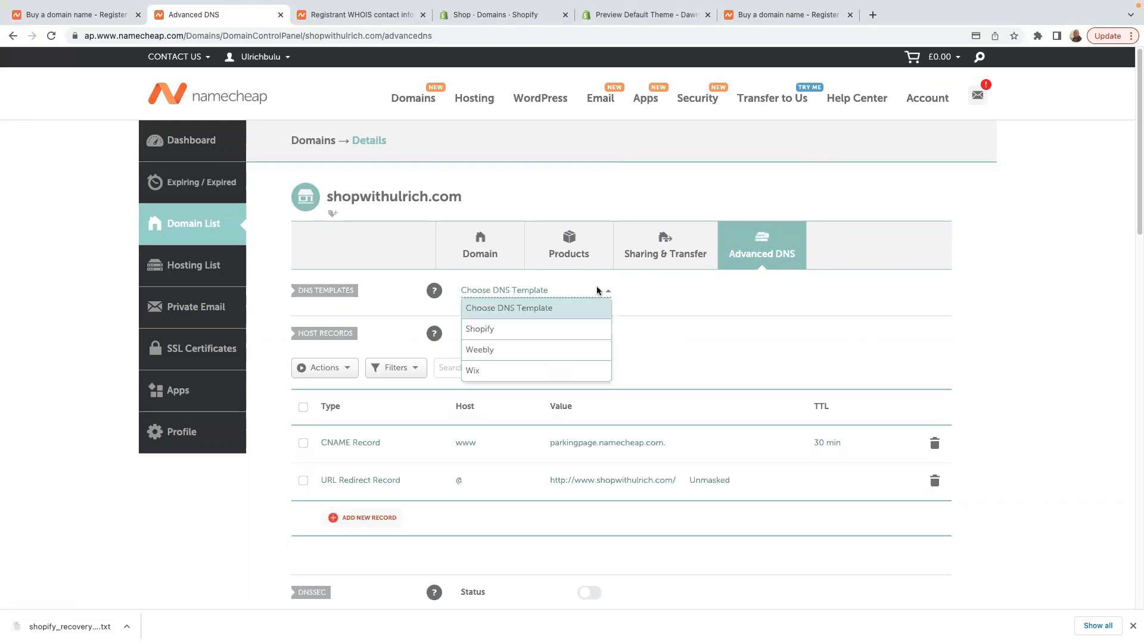
{"action": "left_click", "coordinate": [498, 330]}
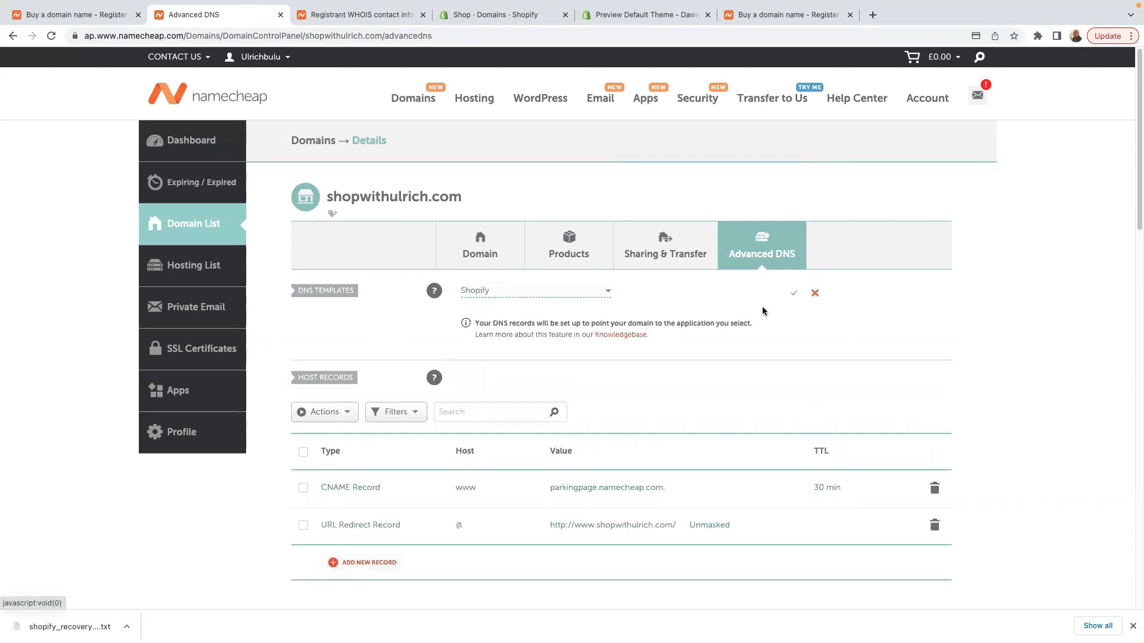
{"action": "left_click", "coordinate": [794, 294]}
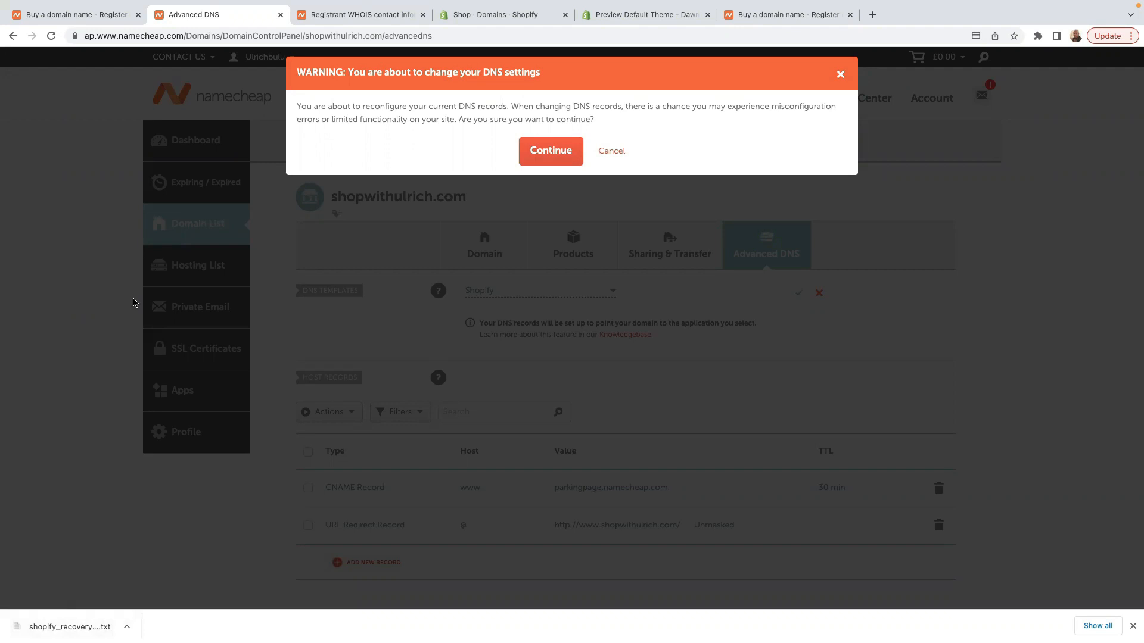
{"action": "left_click", "coordinate": [543, 158]}
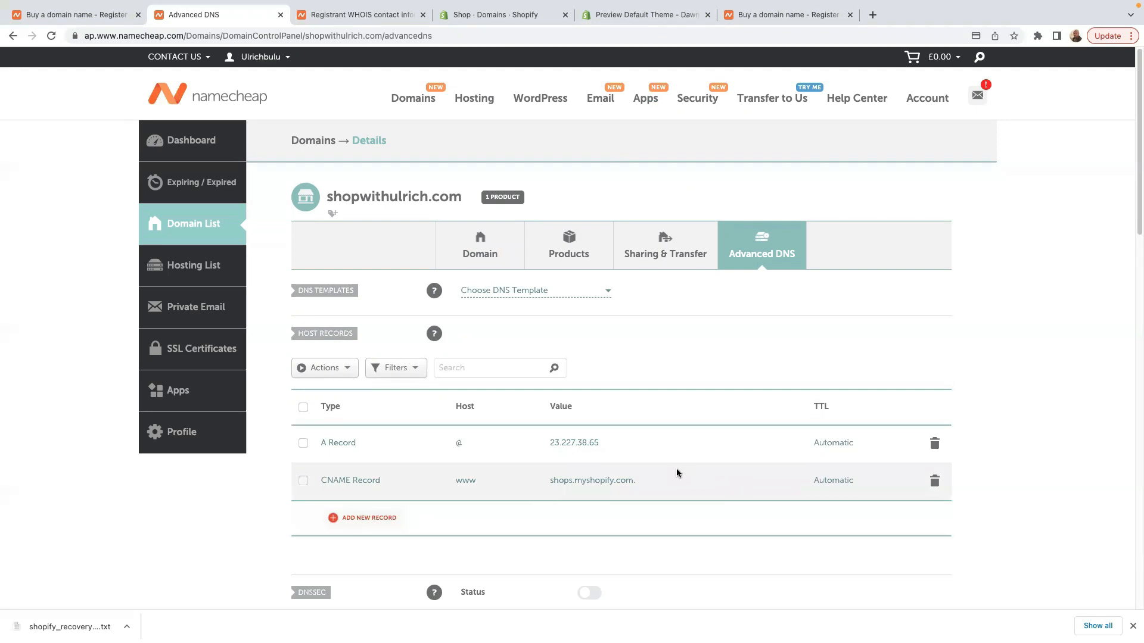
{"action": "scroll", "coordinate": [638, 468], "scroll_direction": "down", "scroll_amount": 10}
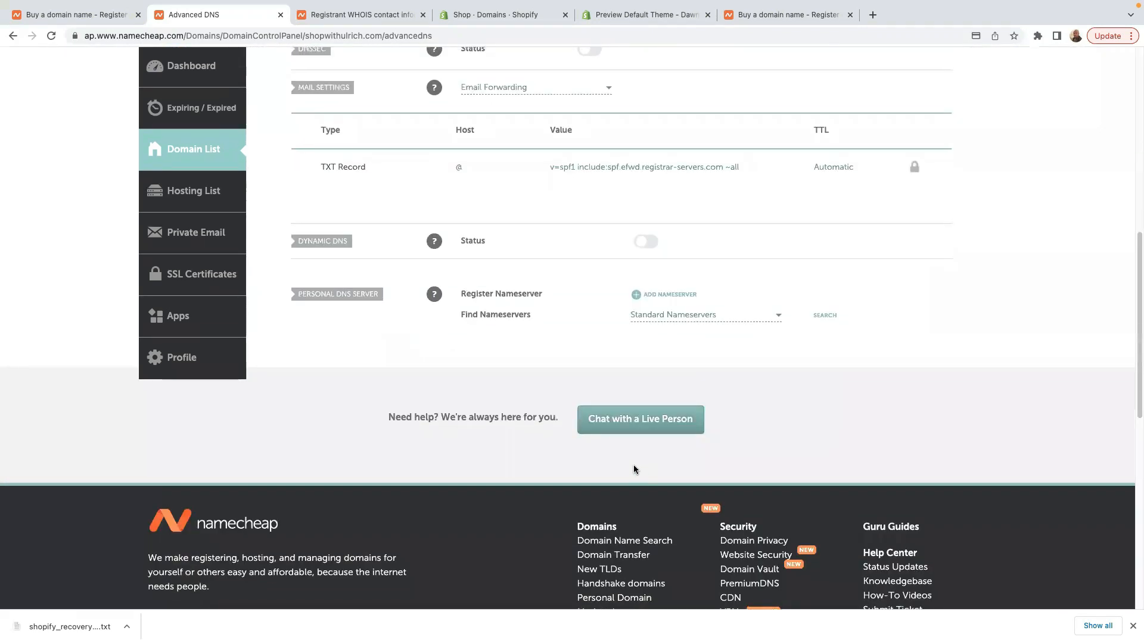
{"action": "scroll", "coordinate": [596, 464], "scroll_direction": "up", "scroll_amount": 10}
- Start connecting an existing domain in the Shopify Domains settings and copy the name shopwithulrich.com from its Namecheap details page
{"action": "left_click", "coordinate": [505, 20]}
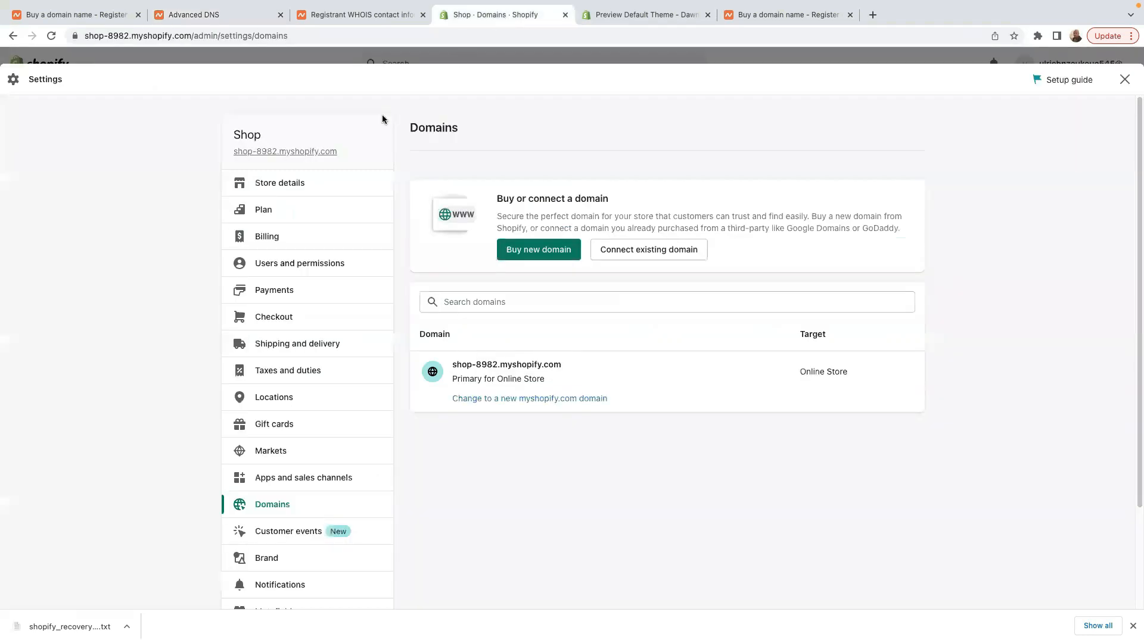
{"action": "left_click", "coordinate": [644, 256]}
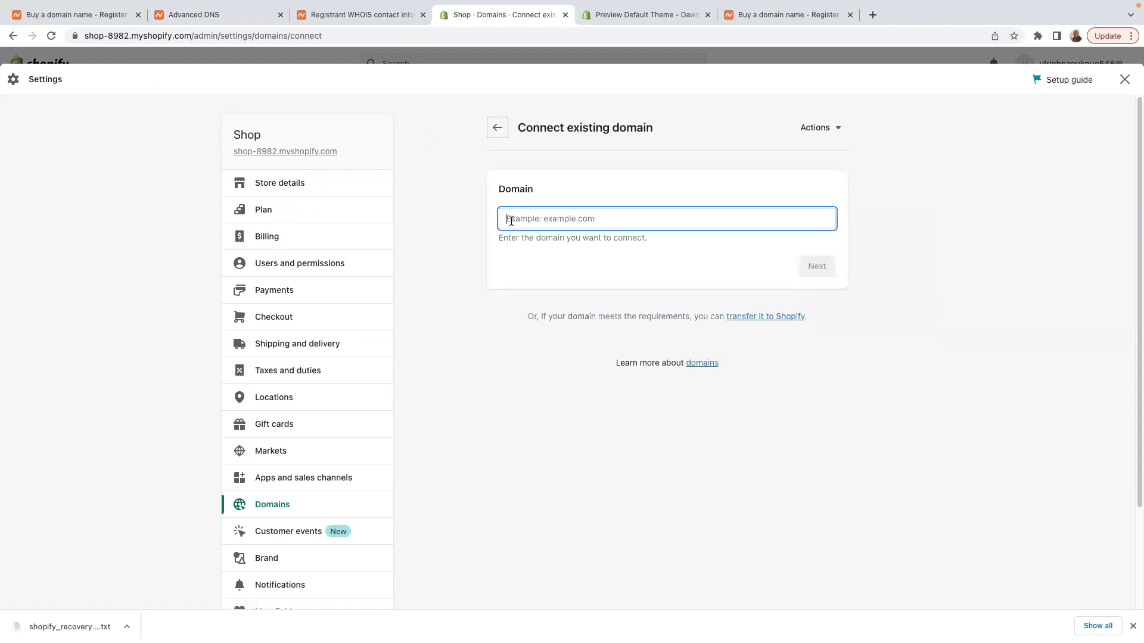
{"action": "left_click", "coordinate": [353, 17]}
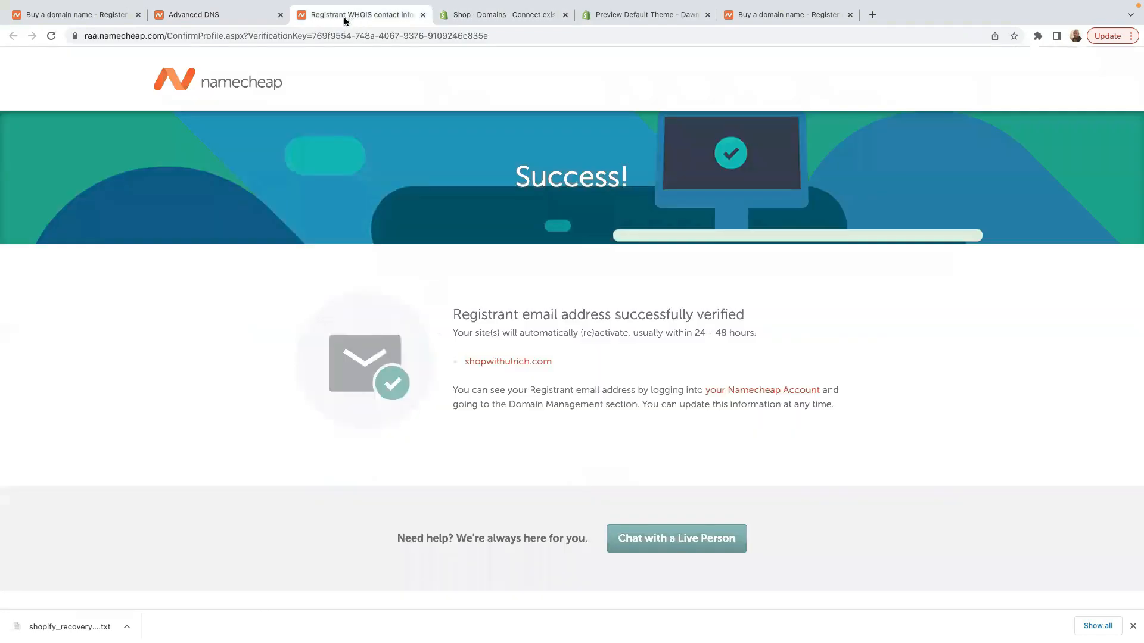
{"action": "left_click", "coordinate": [235, 18]}
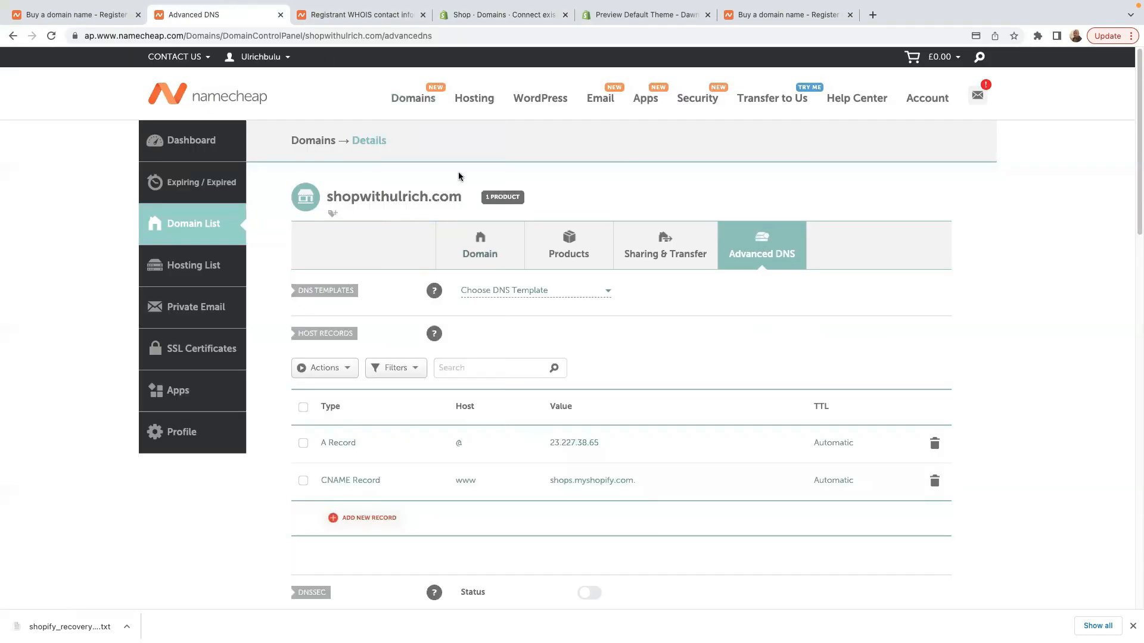
{"action": "left_click_drag", "start_coordinate": [475, 197], "coordinate": [327, 198]}
{"action": "right_click", "coordinate": [343, 198]}
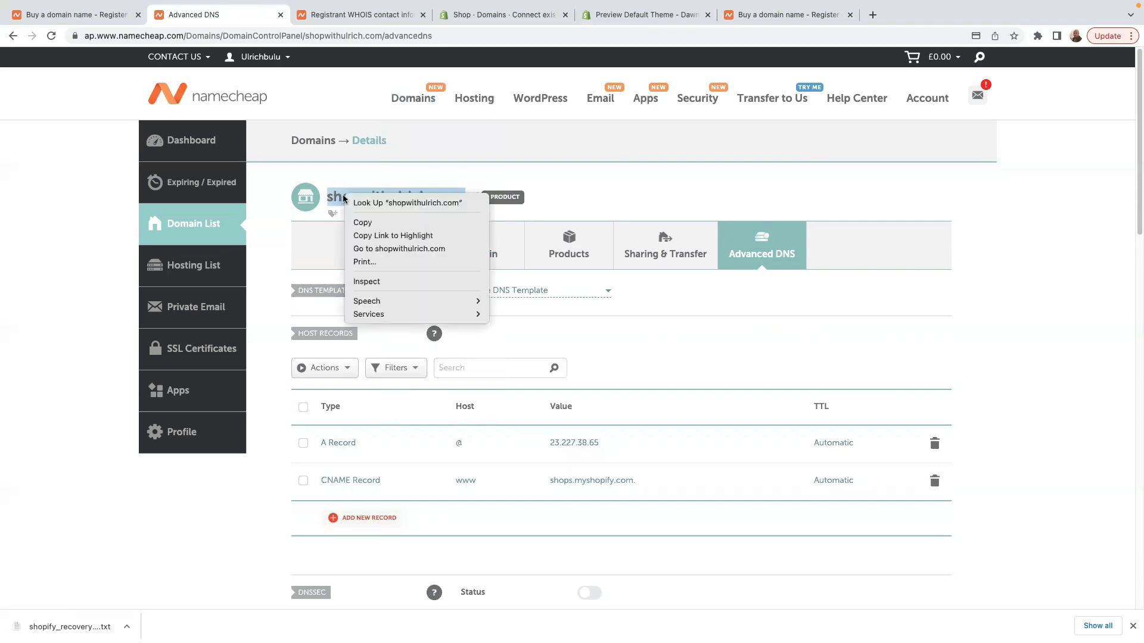
{"action": "left_click", "coordinate": [363, 223]}
- Enter shopwithulrich.com as the existing domain to connect in Shopify and verify the connection
{"action": "left_click", "coordinate": [450, 16]}
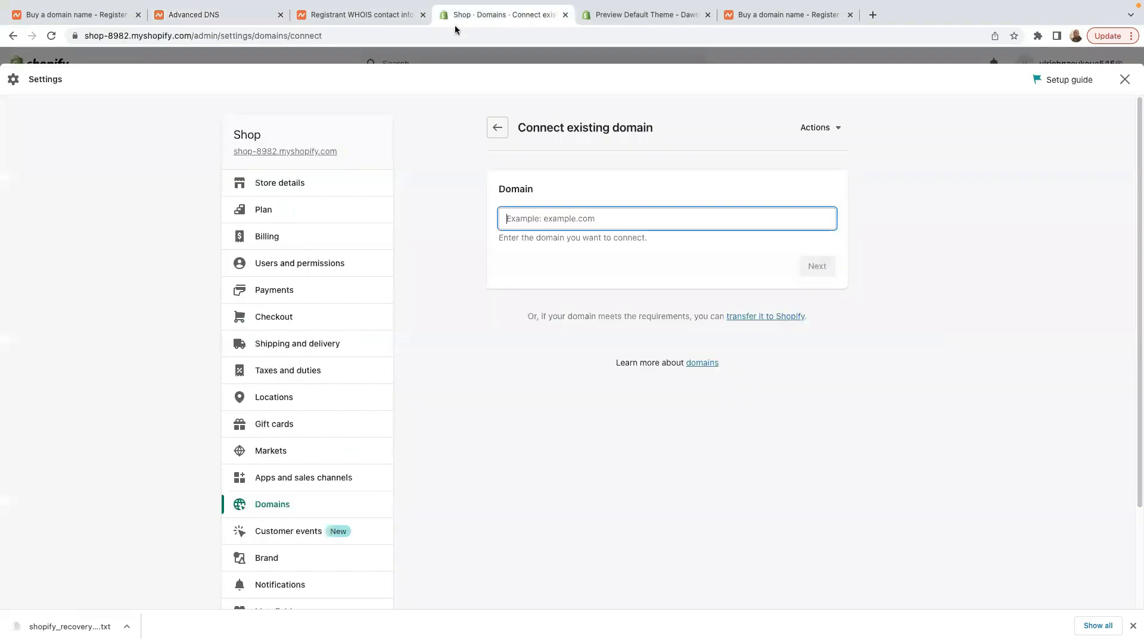
{"action": "right_click", "coordinate": [527, 221]}
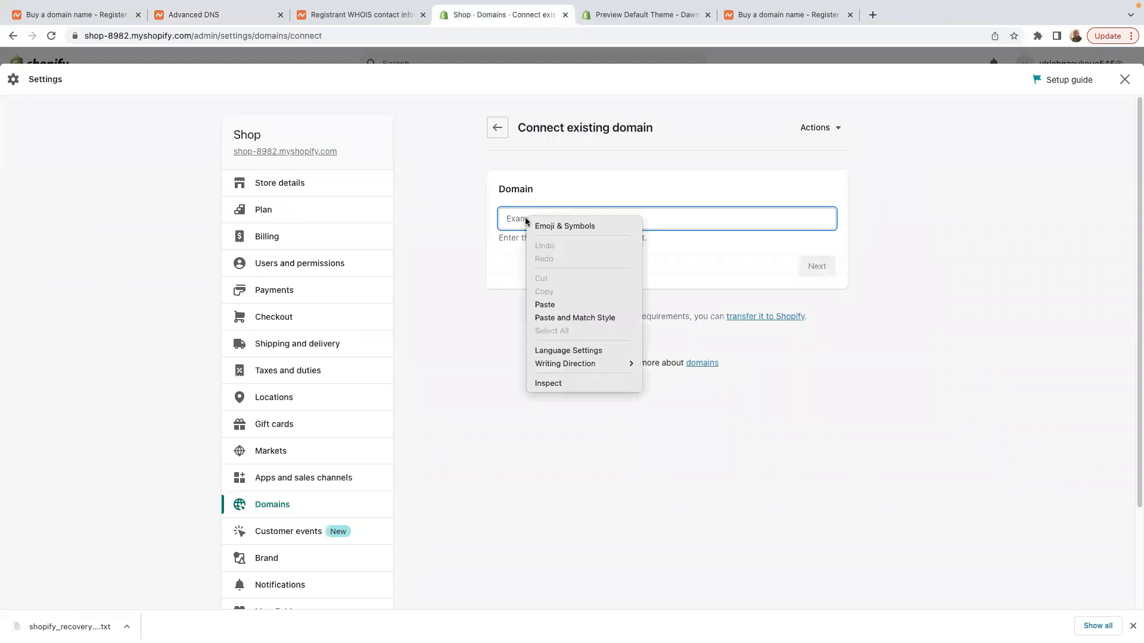
{"action": "left_click", "coordinate": [558, 307]}
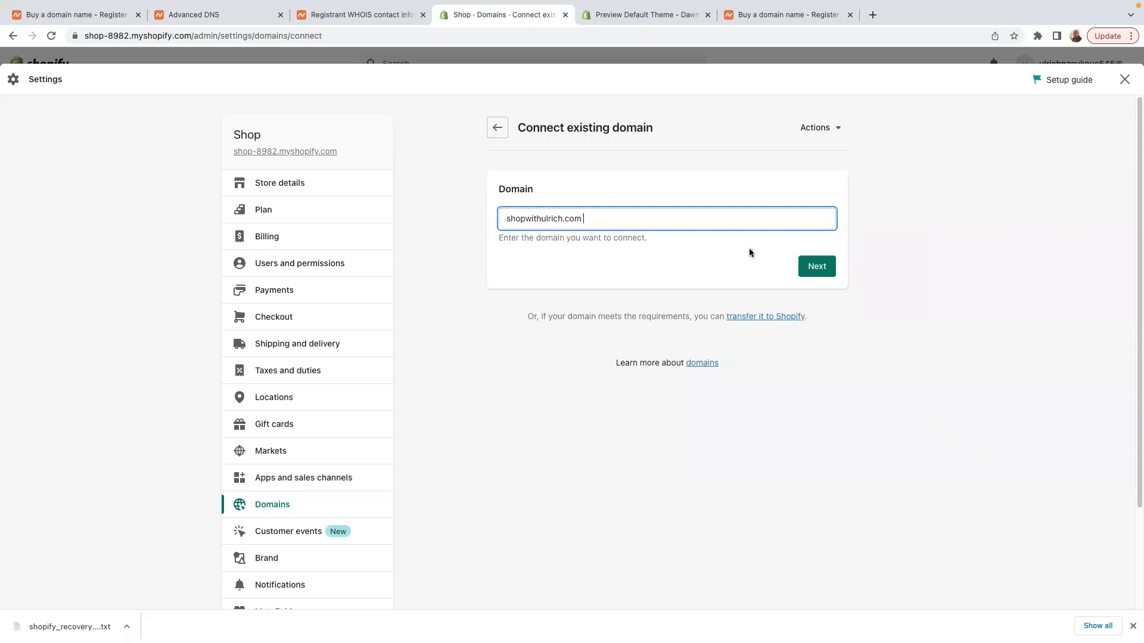
{"action": "left_click", "coordinate": [816, 269]}
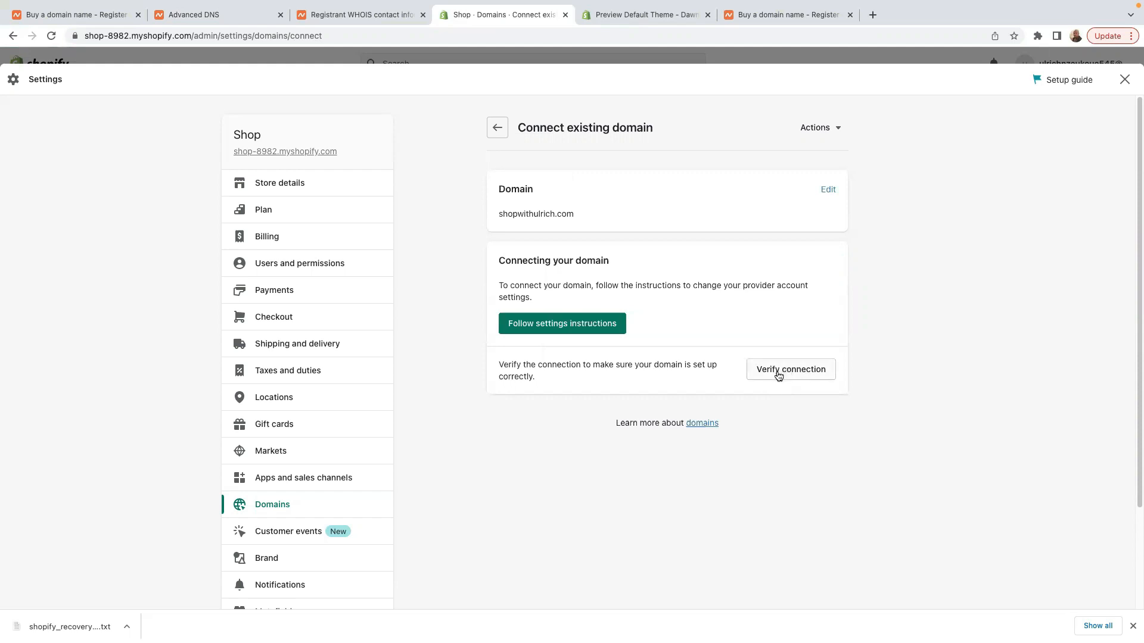
{"action": "left_click", "coordinate": [778, 368]}
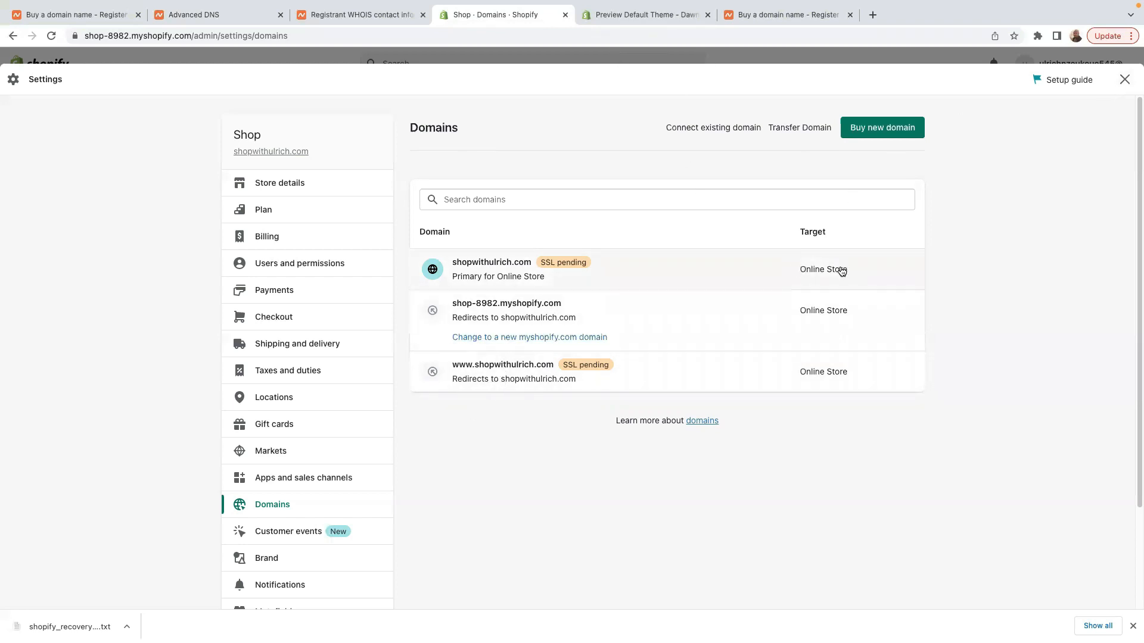
- Leave the Domains settings and view the live online store at shopwithulrich.com, comparing it with the Themes page
{"action": "left_click", "coordinate": [1124, 80]}
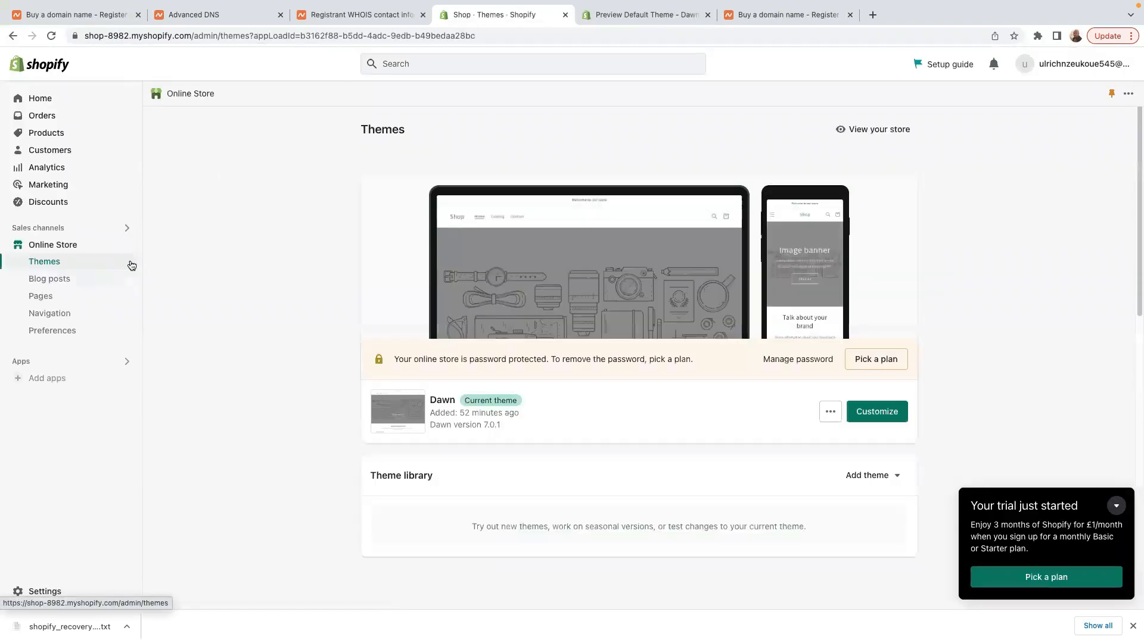
{"action": "left_click", "coordinate": [124, 243]}
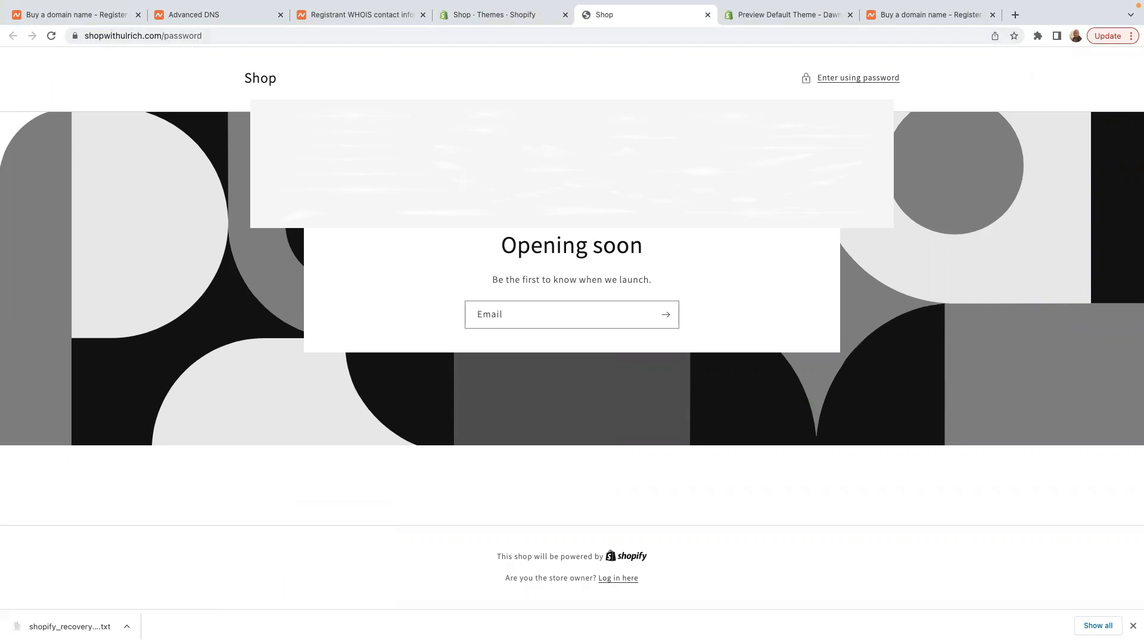
{"action": "left_click", "coordinate": [524, 18]}
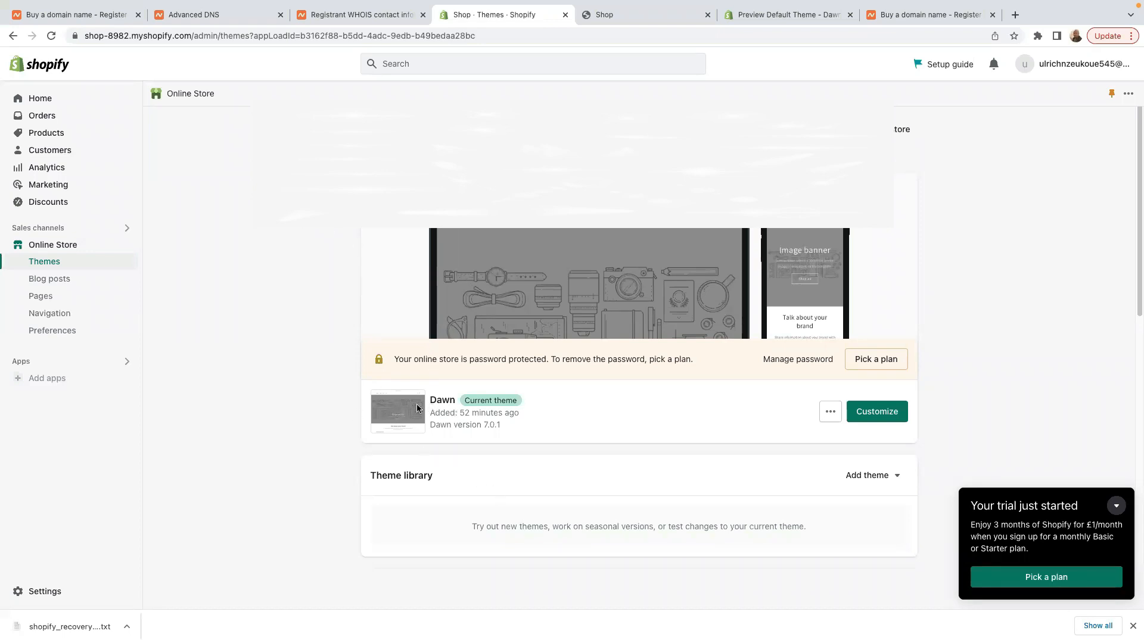
{"action": "left_click", "coordinate": [650, 16]}
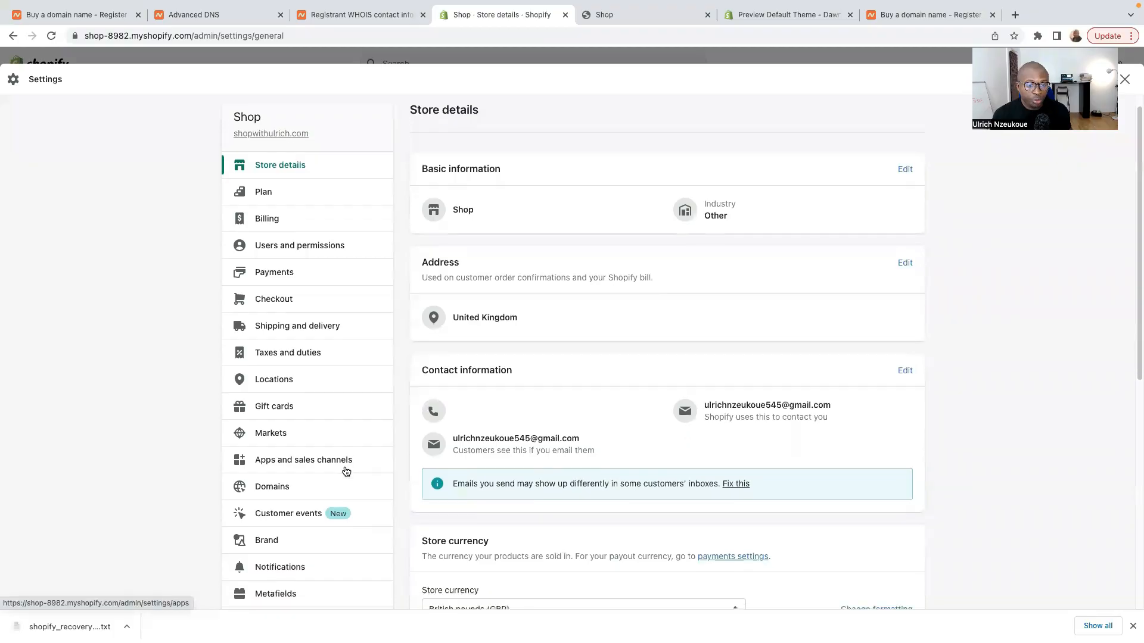
- Open the store's Policies settings and create the refund policy from the template
{"action": "scroll", "coordinate": [345, 471], "scroll_direction": "down", "scroll_amount": 10}
{"action": "scroll", "coordinate": [346, 506], "scroll_direction": "up", "scroll_amount": 6}
{"action": "left_click", "coordinate": [274, 542]}
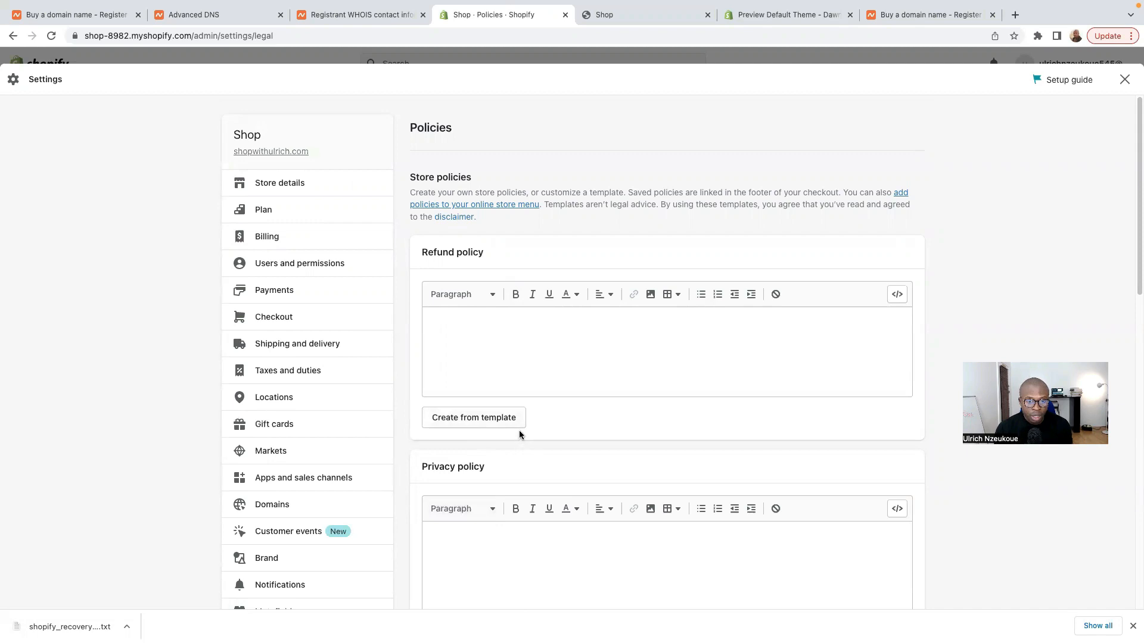
{"action": "scroll", "coordinate": [519, 433], "scroll_direction": "down", "scroll_amount": 2}
{"action": "scroll", "coordinate": [519, 434], "scroll_direction": "down", "scroll_amount": 2}
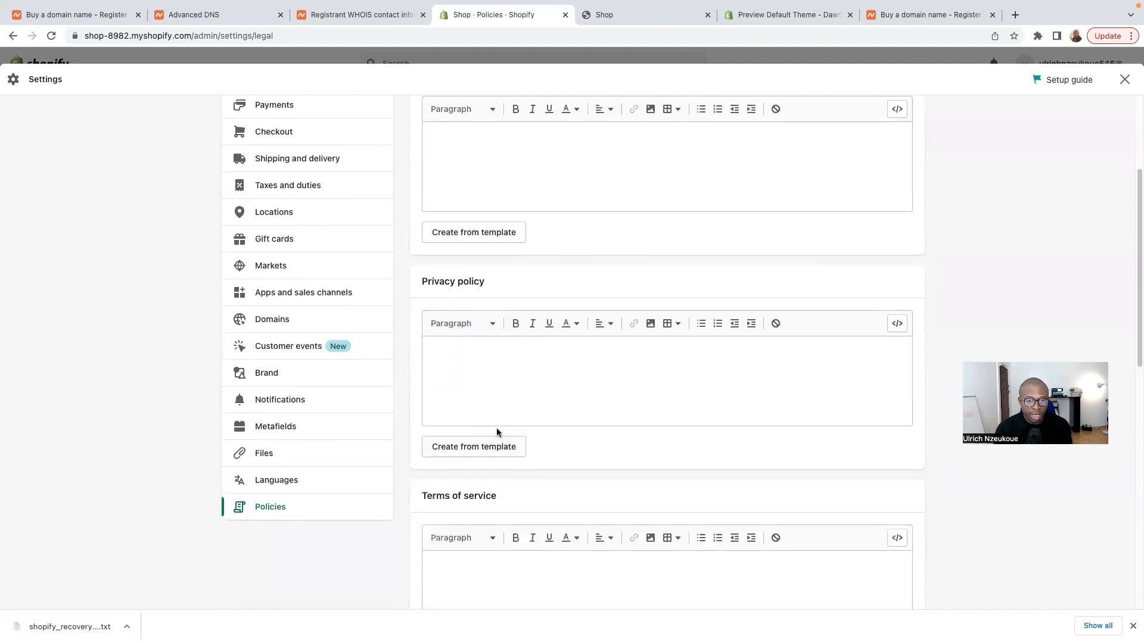
{"action": "left_click", "coordinate": [468, 235]}
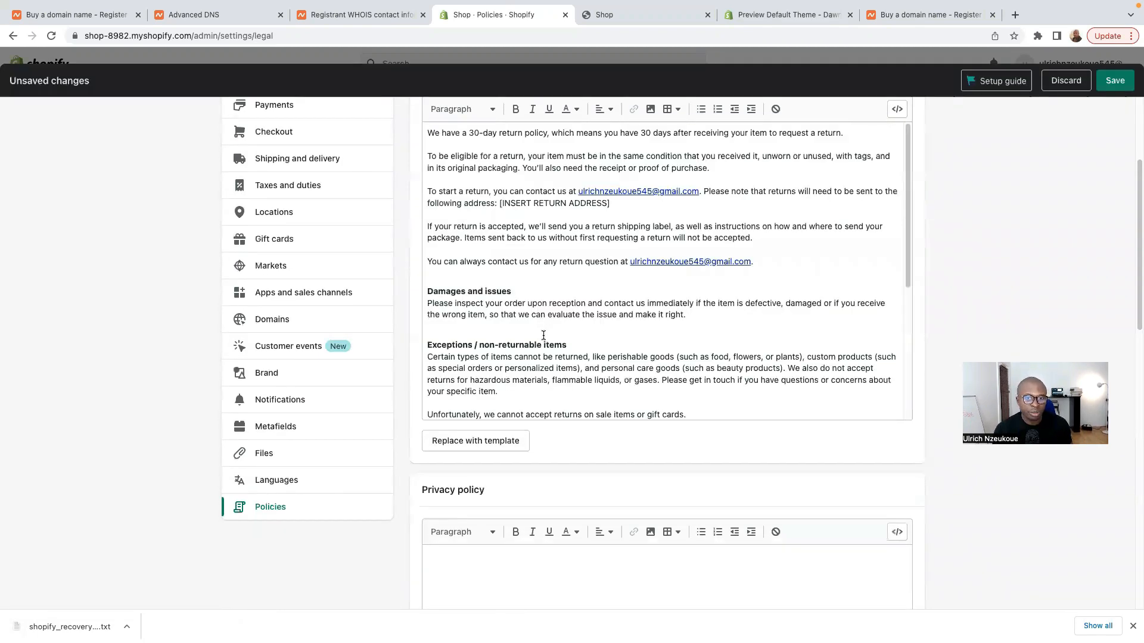
- Read through the refund policy template text, including the return address placeholder and the refunds section
{"action": "scroll", "coordinate": [498, 381], "scroll_direction": "up", "scroll_amount": 2}
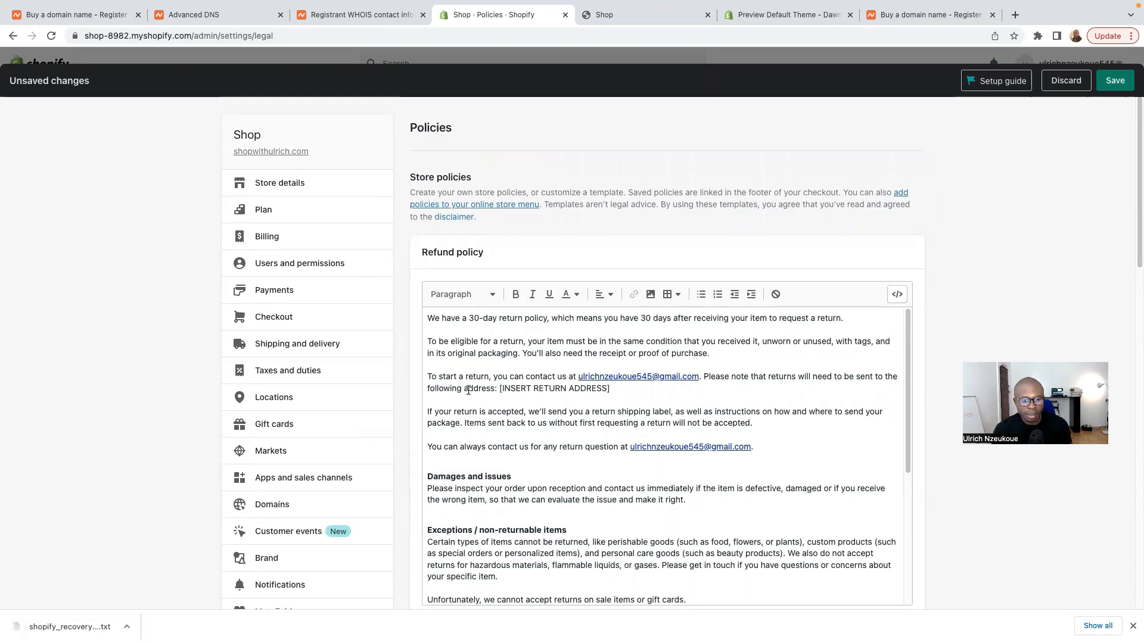
{"action": "left_click", "coordinate": [510, 390]}
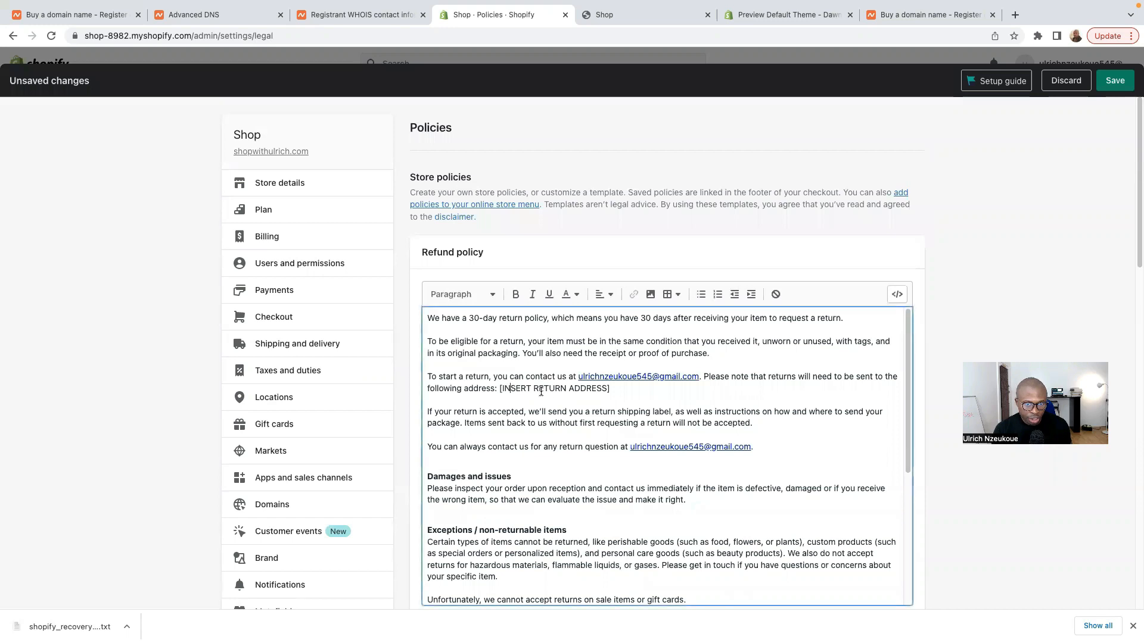
{"action": "scroll", "coordinate": [553, 471], "scroll_direction": "down", "scroll_amount": 5}
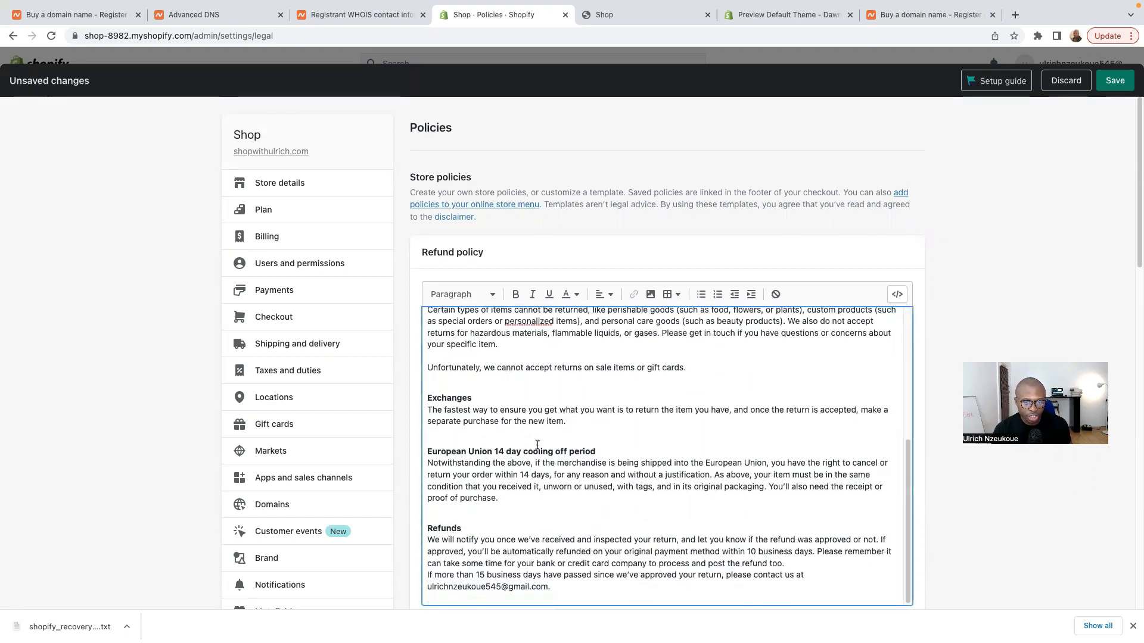
{"action": "scroll", "coordinate": [537, 445], "scroll_direction": "down", "scroll_amount": 7}
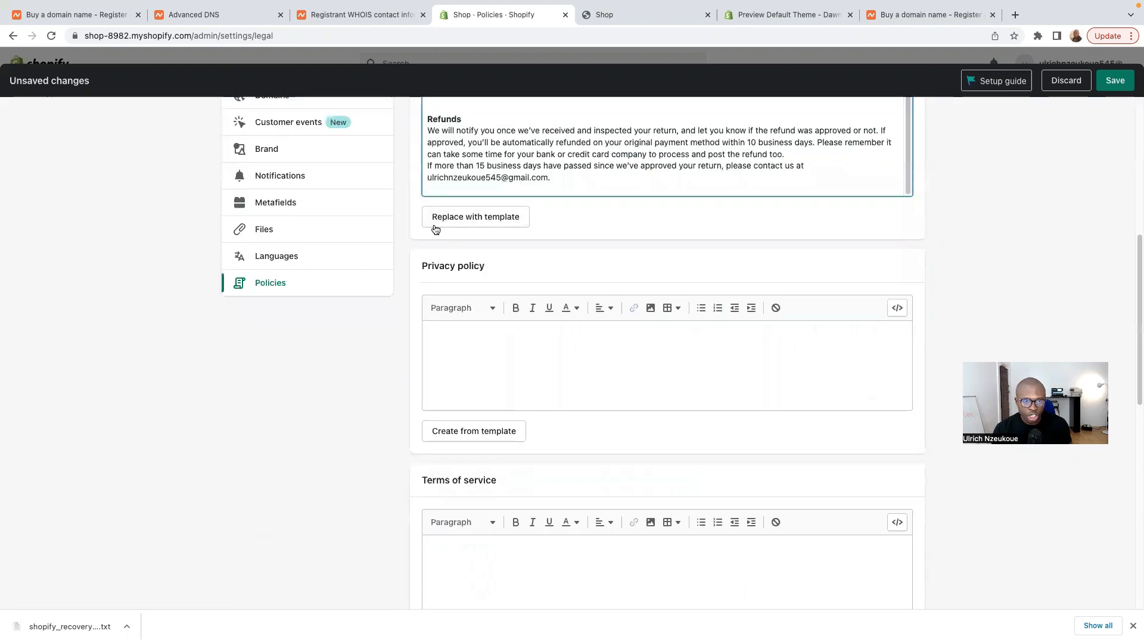
{"action": "scroll", "coordinate": [583, 439], "scroll_direction": "up", "scroll_amount": 3}
{"action": "scroll", "coordinate": [541, 436], "scroll_direction": "up", "scroll_amount": 6}
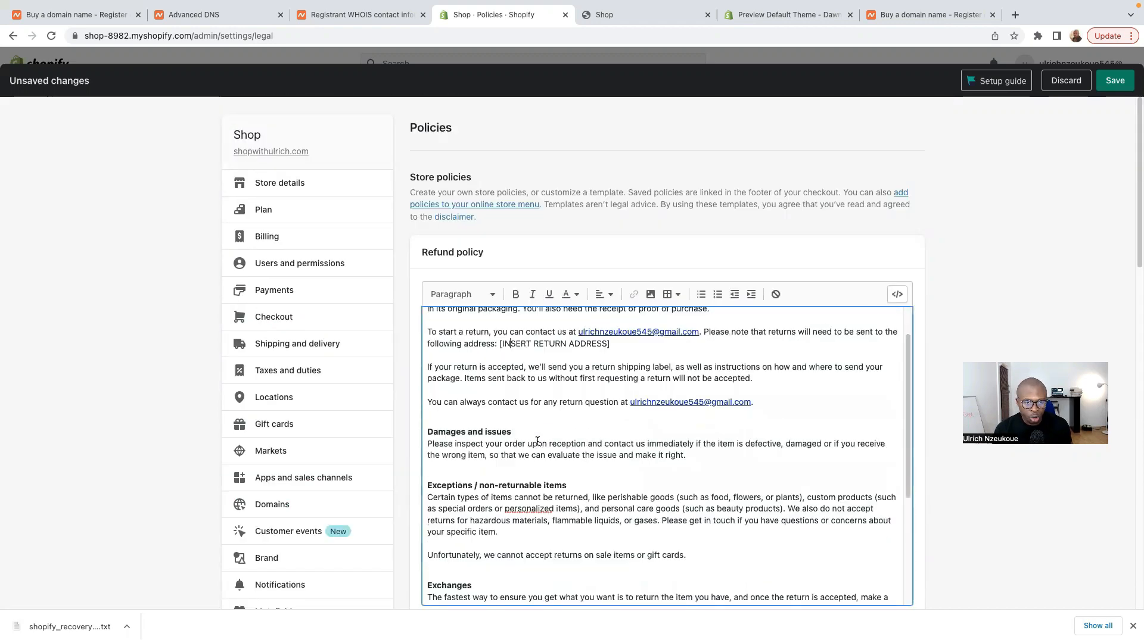
{"action": "scroll", "coordinate": [535, 444], "scroll_direction": "up", "scroll_amount": 2}
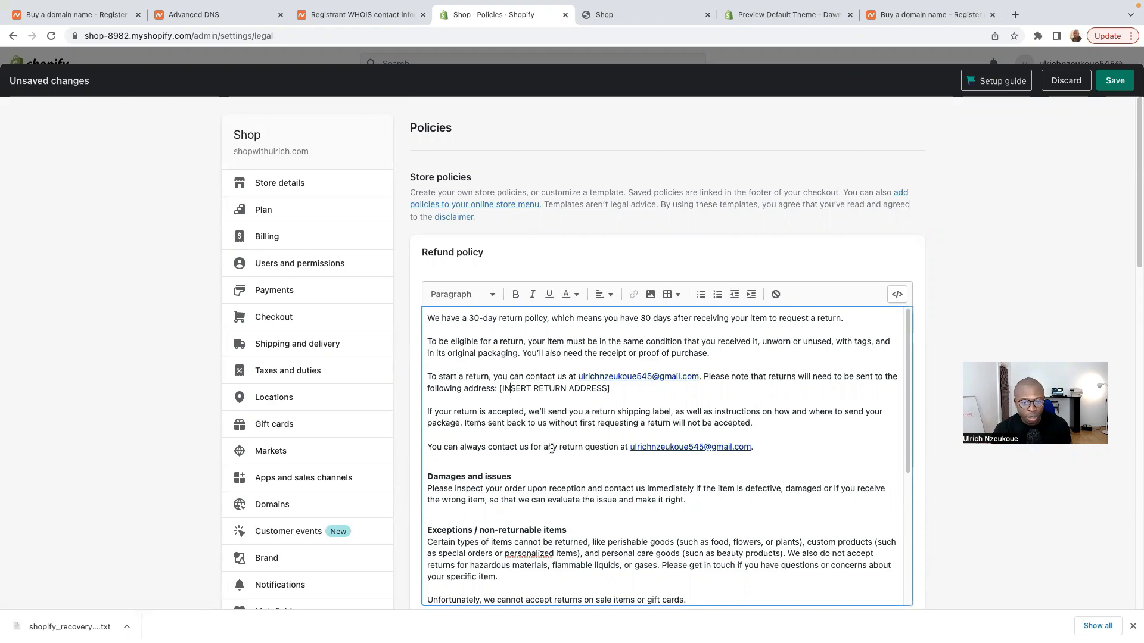
- Look over the privacy policy, terms of service and shipping policy sections, and save the refund policy
{"action": "scroll", "coordinate": [947, 440], "scroll_direction": "down", "scroll_amount": 7}
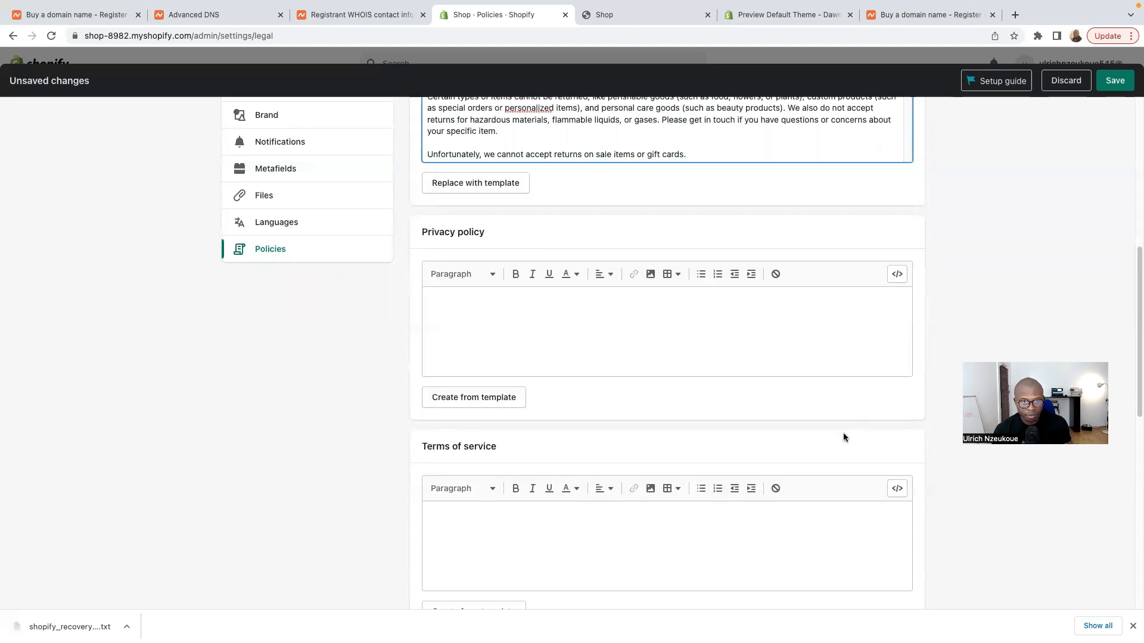
{"action": "scroll", "coordinate": [834, 437], "scroll_direction": "down", "scroll_amount": 1}
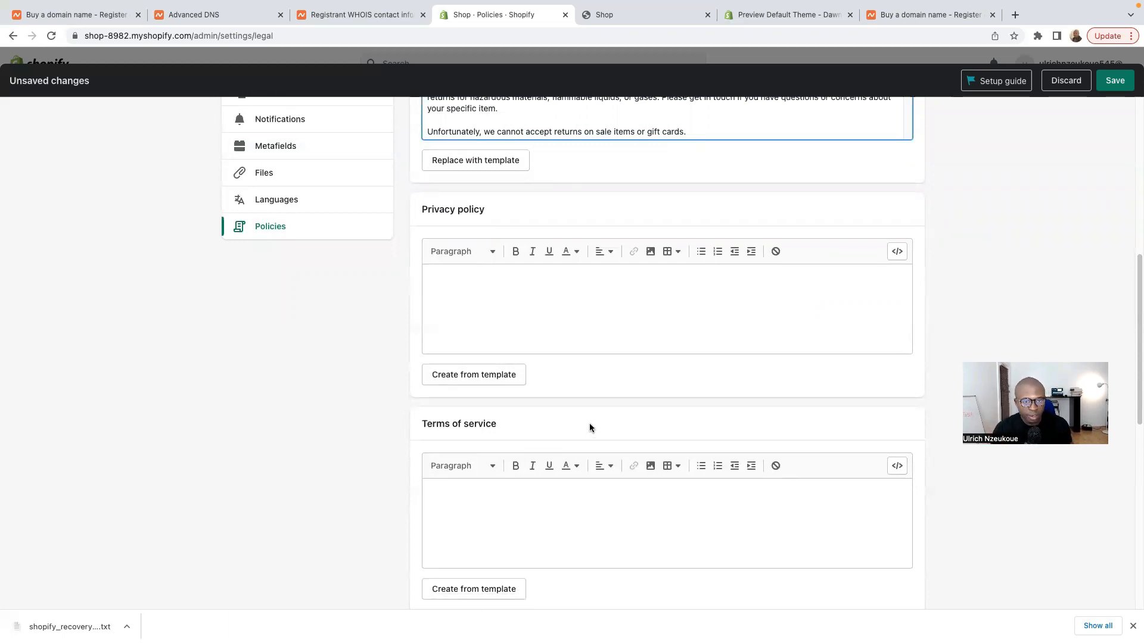
{"action": "scroll", "coordinate": [627, 425], "scroll_direction": "down", "scroll_amount": 10}
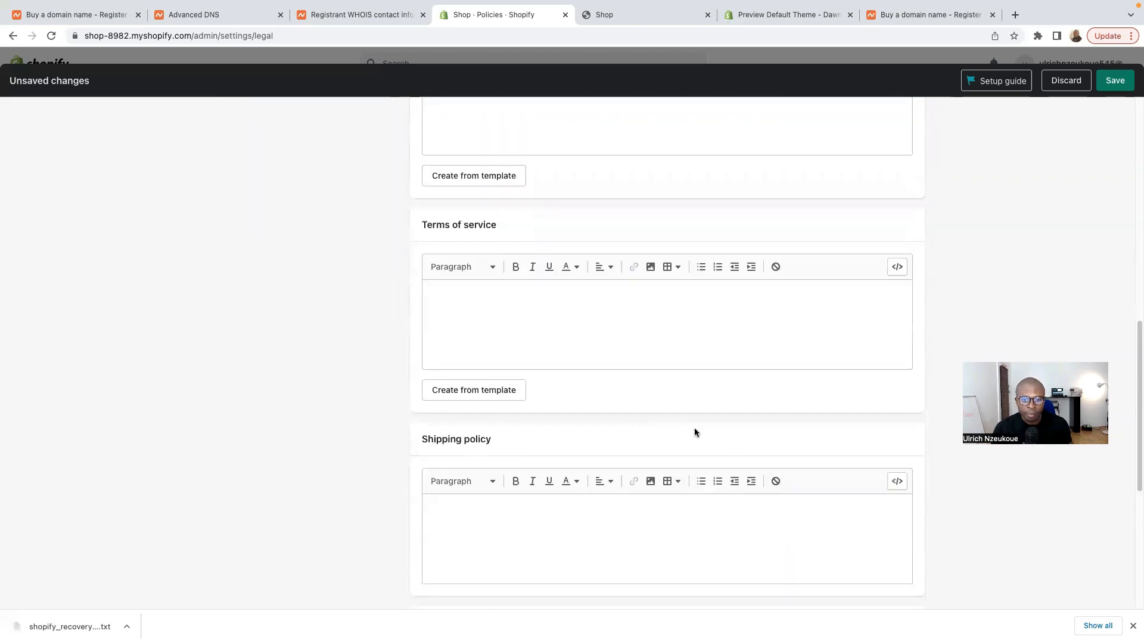
{"action": "scroll", "coordinate": [891, 536], "scroll_direction": "up", "scroll_amount": 12}
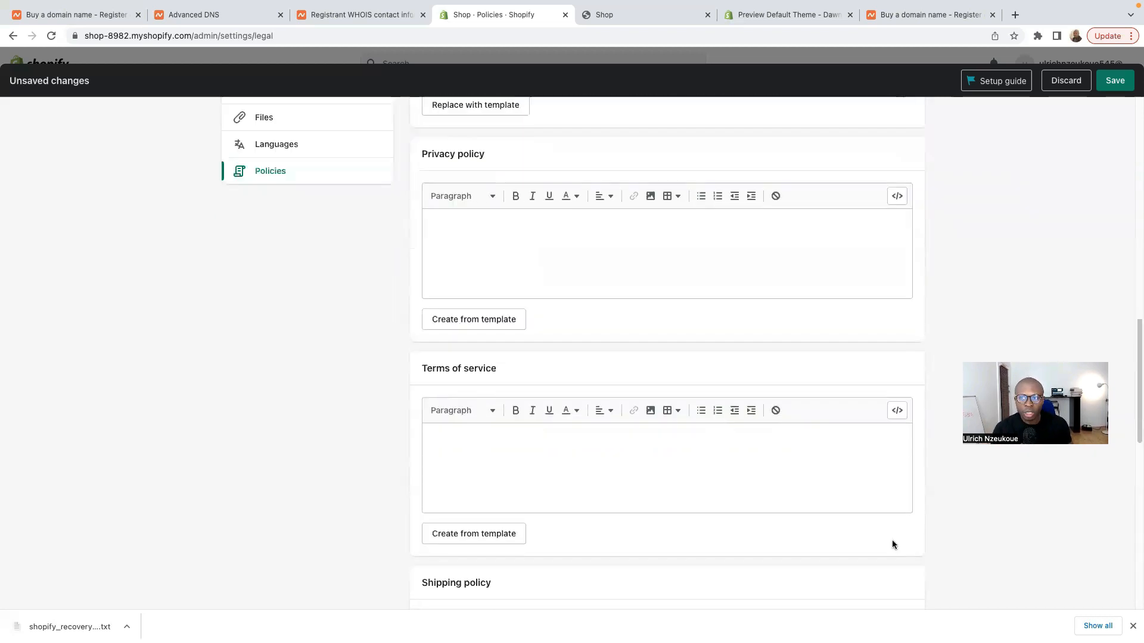
{"action": "scroll", "coordinate": [317, 247], "scroll_direction": "up", "scroll_amount": 2}
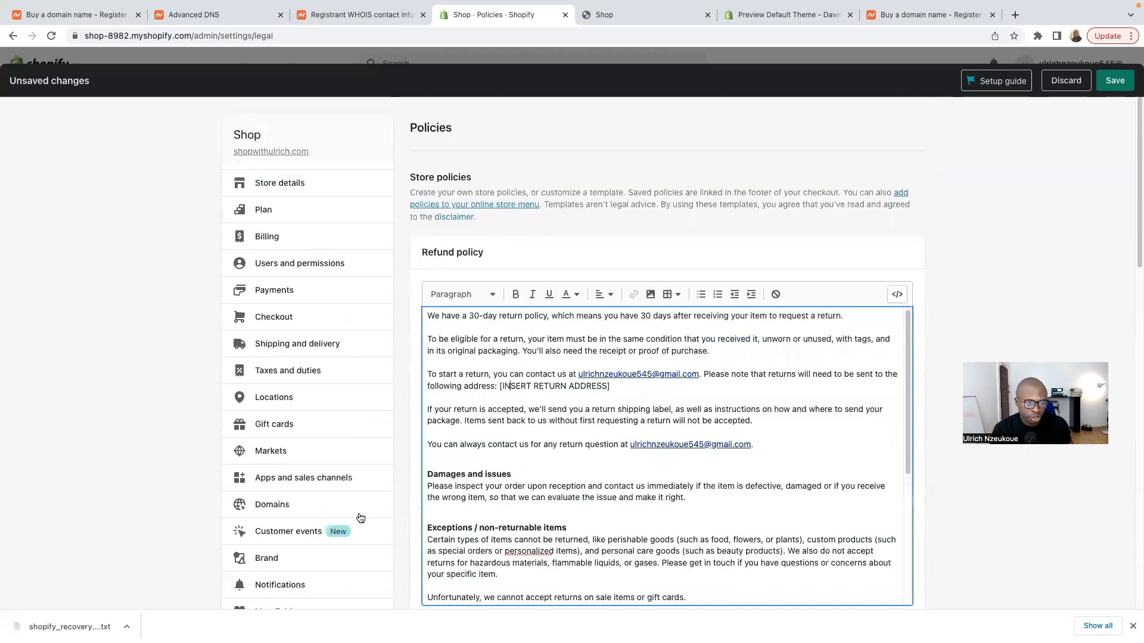
{"action": "left_click", "coordinate": [1117, 88]}
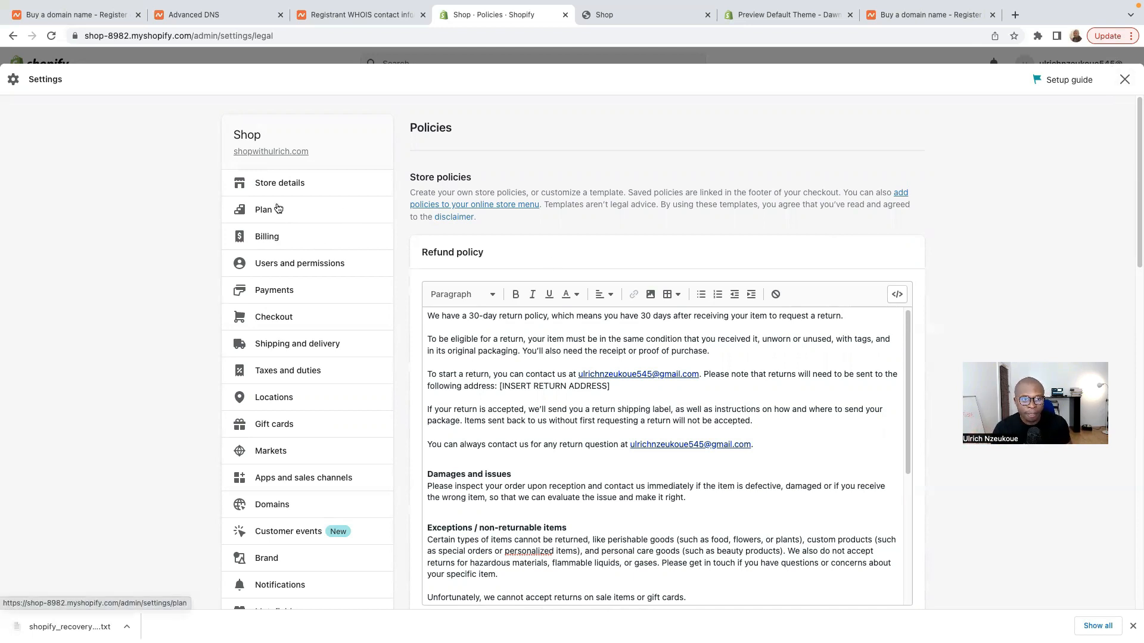
- Close the settings and examine the online store's Themes, Pages and Navigation sections, collapsing the trial notice
{"action": "left_click", "coordinate": [1122, 81]}
{"action": "left_click", "coordinate": [60, 313]}
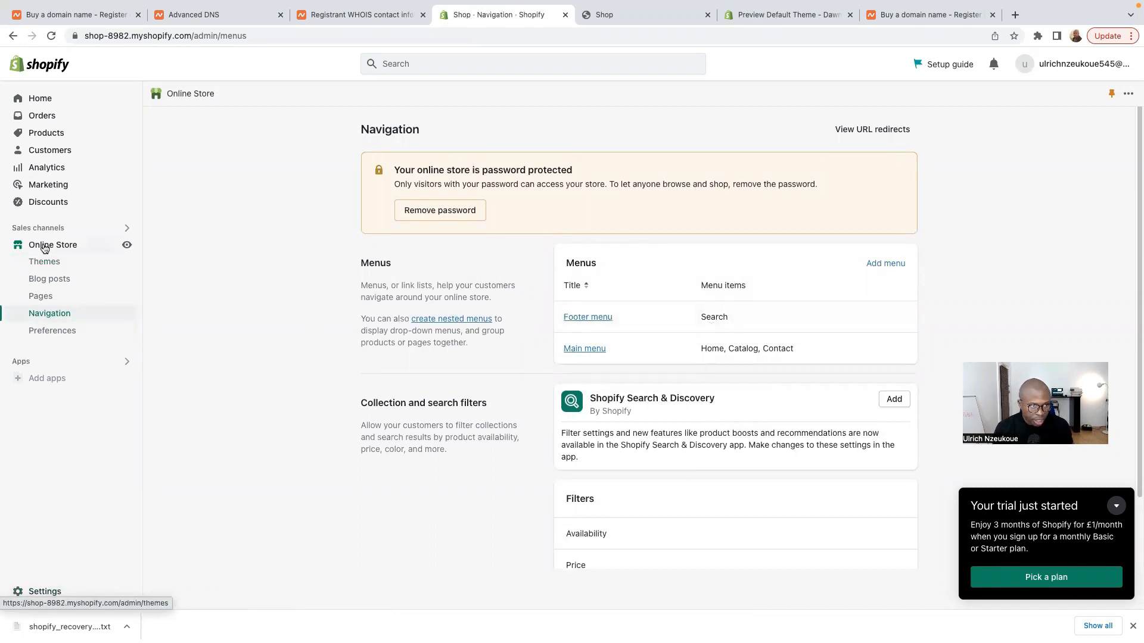
{"action": "left_click", "coordinate": [46, 263]}
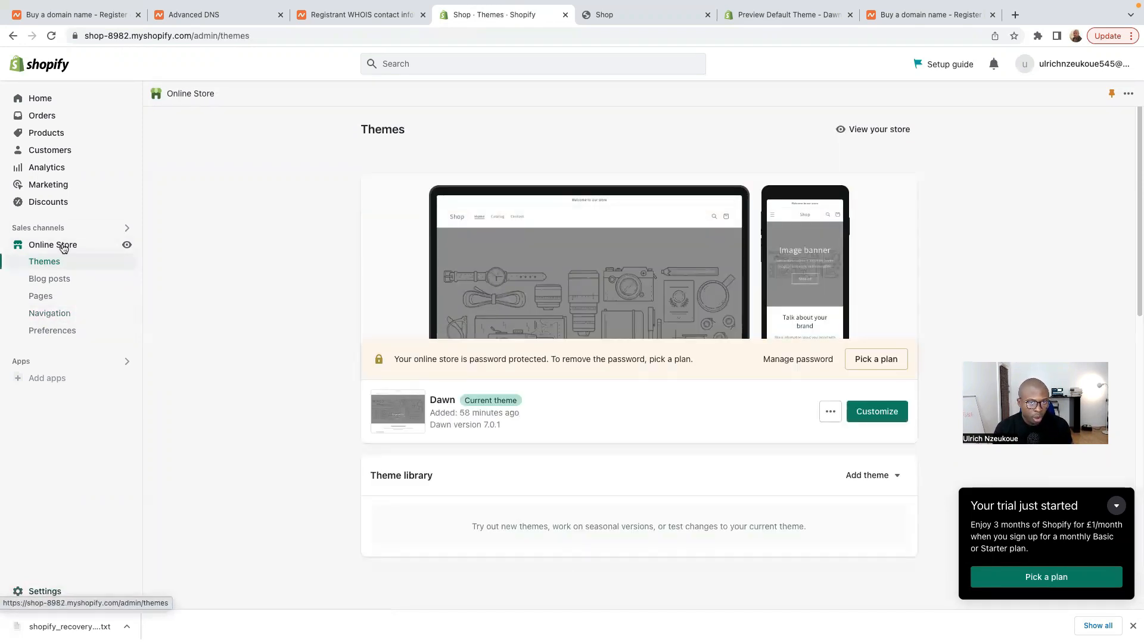
{"action": "left_click", "coordinate": [47, 300]}
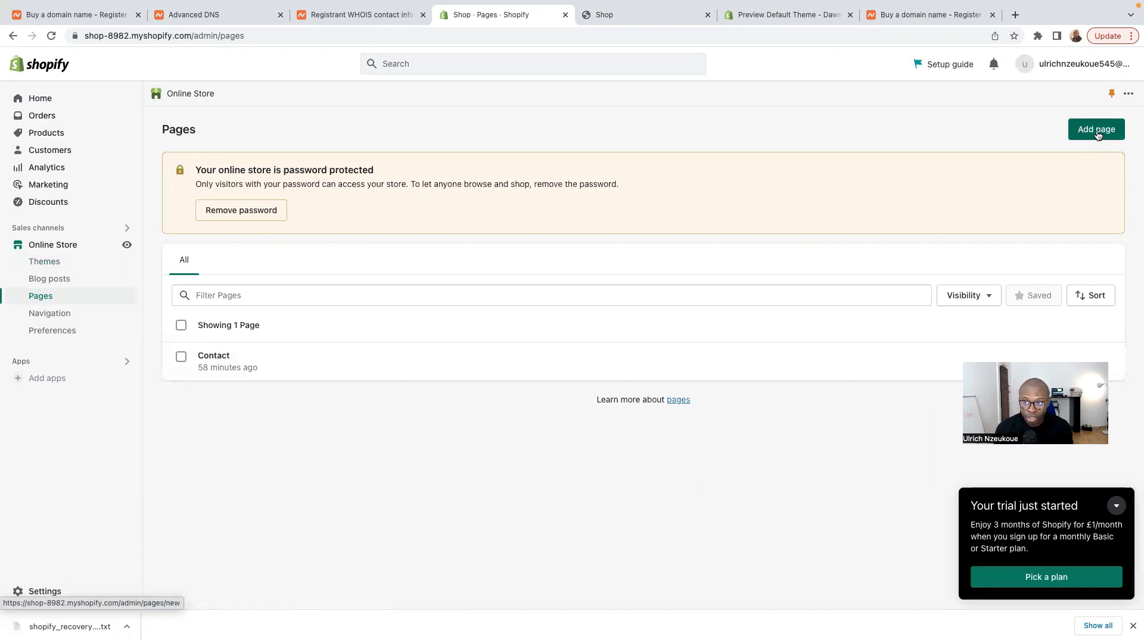
{"action": "left_click", "coordinate": [1116, 506]}
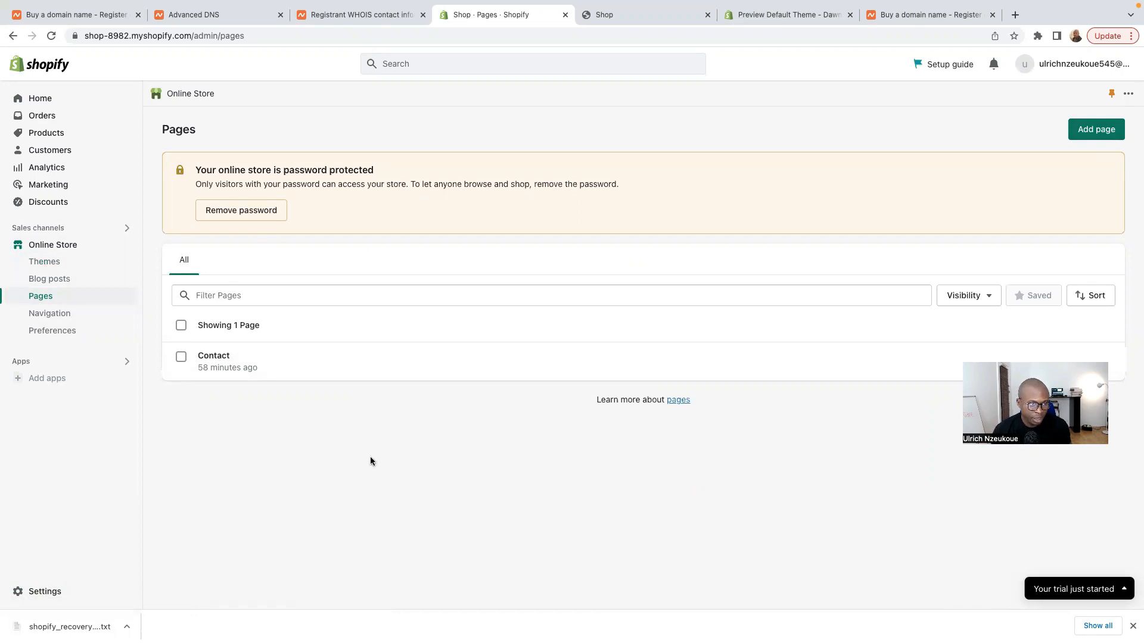
{"action": "left_click", "coordinate": [53, 316]}
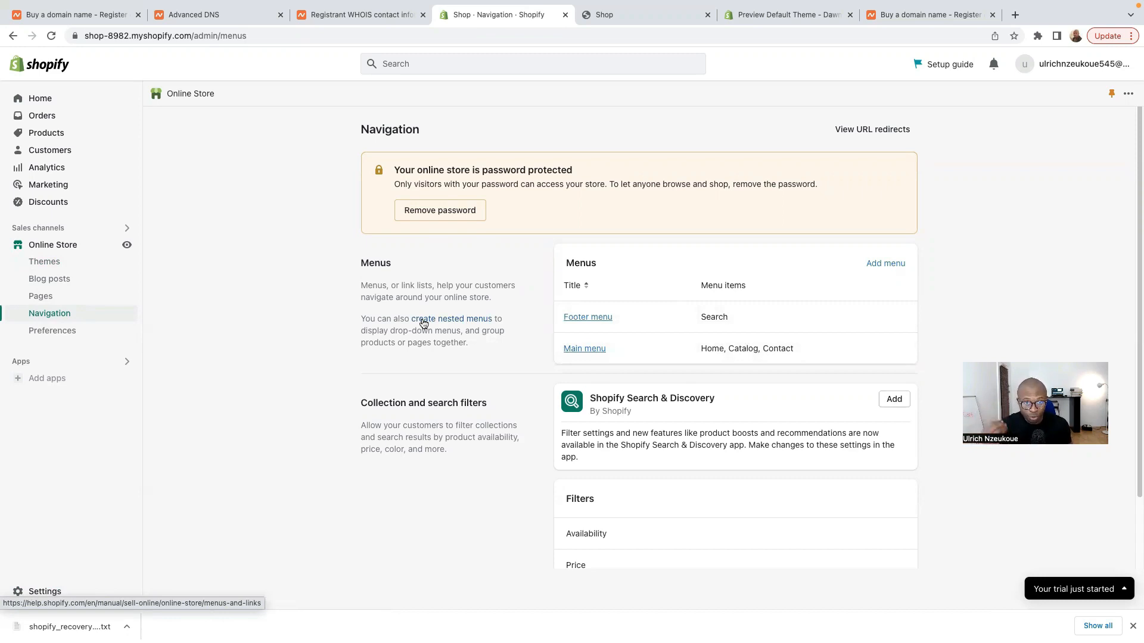
- Open the online store Preferences and examine the Google Analytics, Facebook Pixel, customer privacy and password protection sections
{"action": "left_click", "coordinate": [113, 335]}
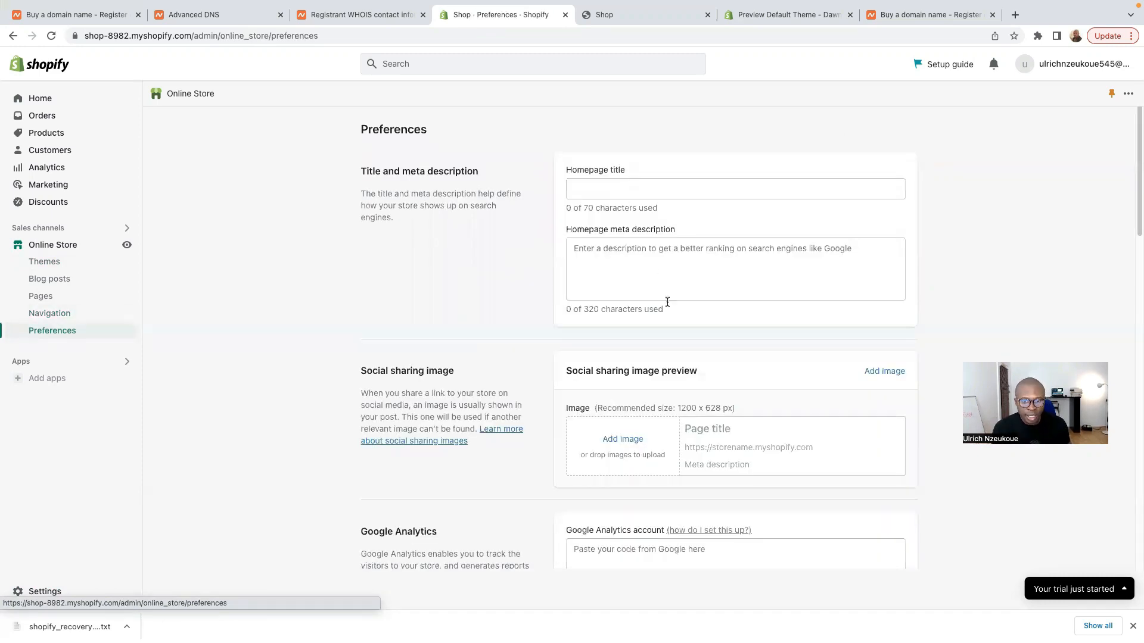
{"action": "scroll", "coordinate": [692, 389], "scroll_direction": "down", "scroll_amount": 7}
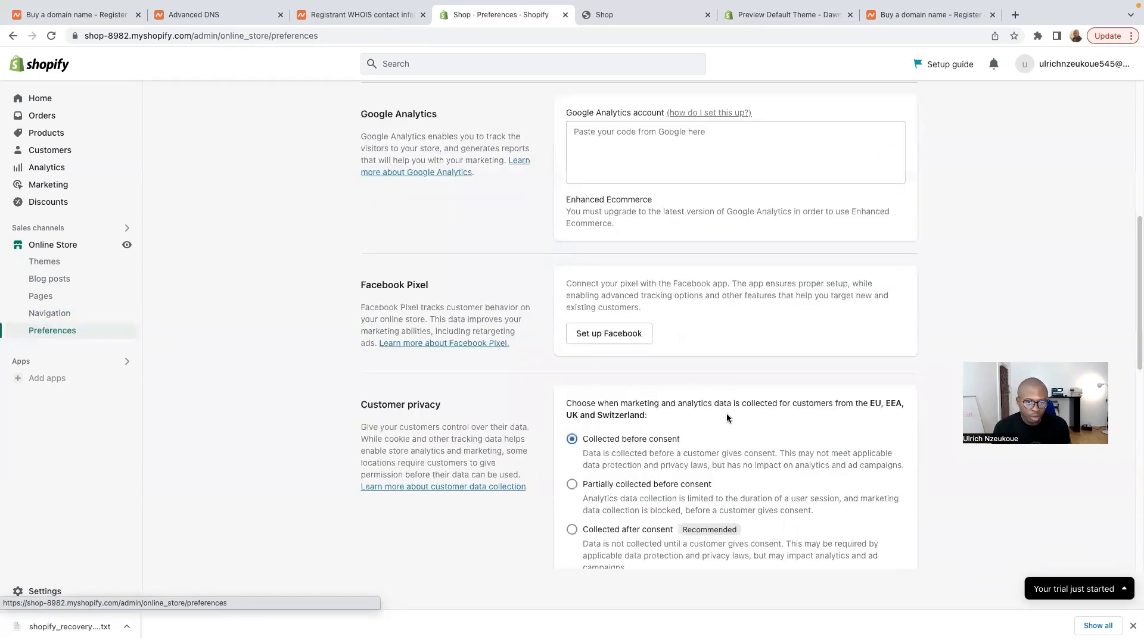
{"action": "scroll", "coordinate": [727, 414], "scroll_direction": "down", "scroll_amount": 2}
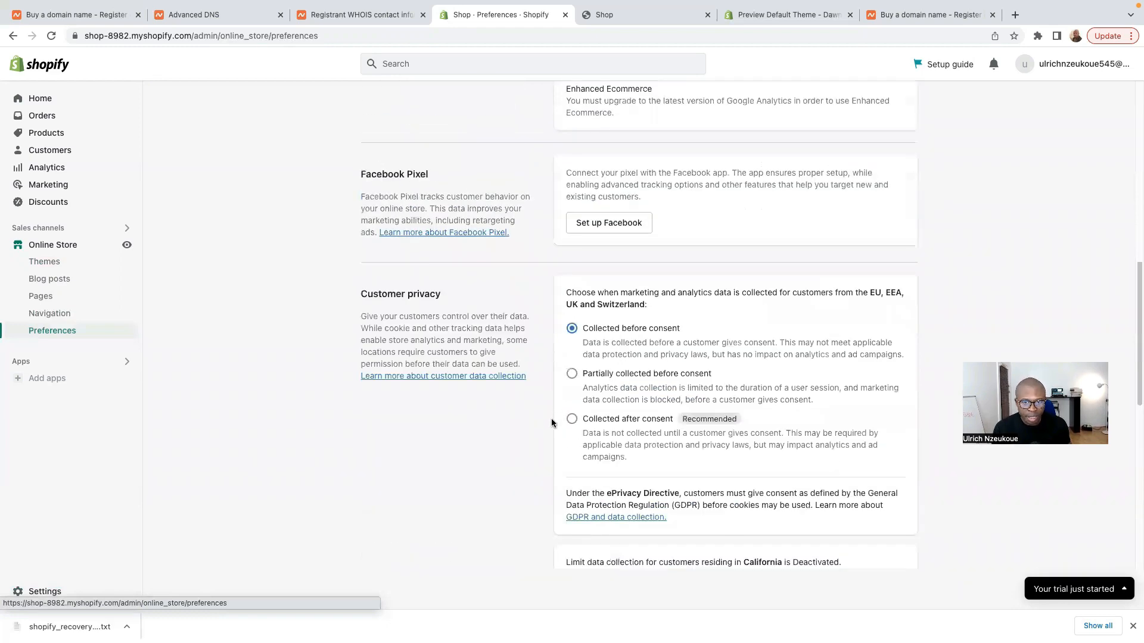
{"action": "scroll", "coordinate": [552, 423], "scroll_direction": "up", "scroll_amount": 2}
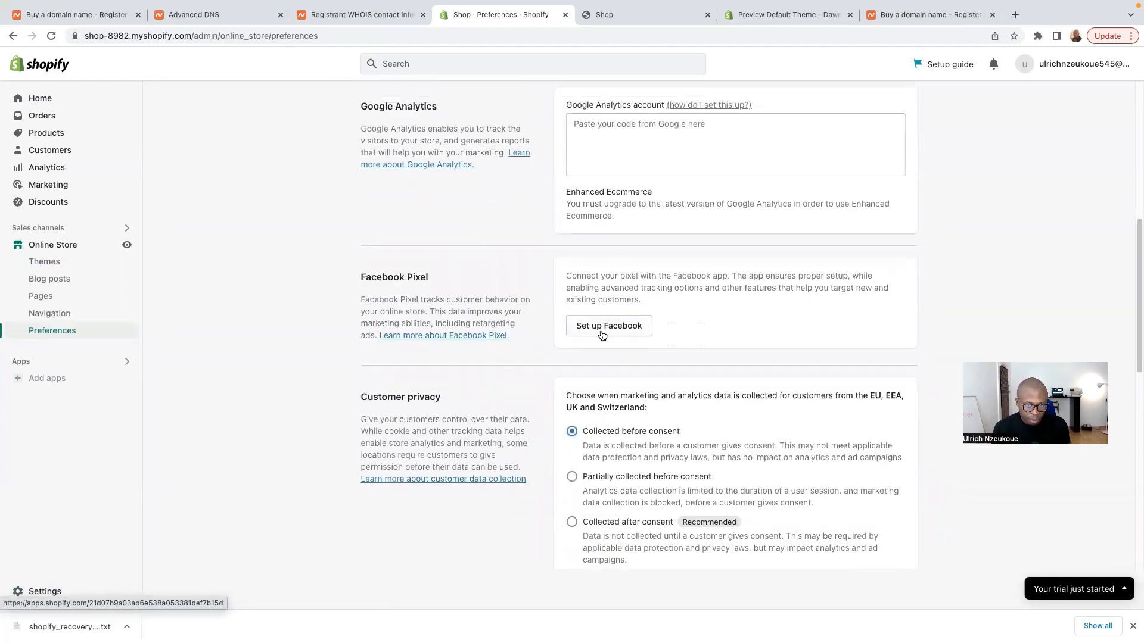
{"action": "scroll", "coordinate": [627, 351], "scroll_direction": "up", "scroll_amount": 2}
{"action": "scroll", "coordinate": [629, 361], "scroll_direction": "down", "scroll_amount": 10}
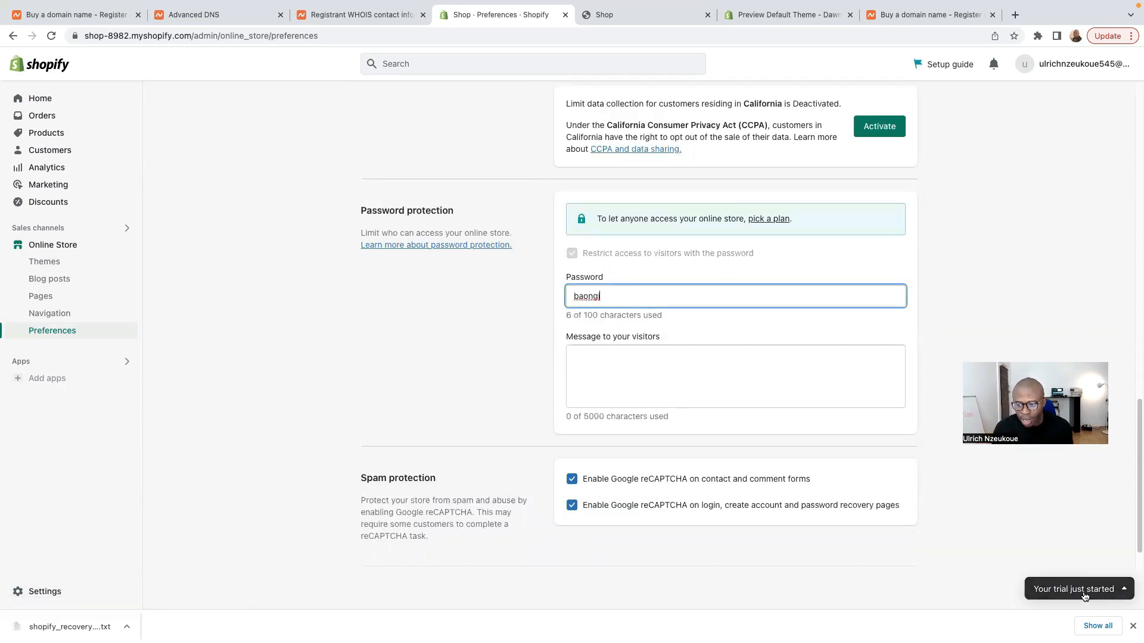
- View the available Shopify plans from the trial notice and return to the online store Preferences without choosing one
{"action": "left_click", "coordinate": [1084, 597]}
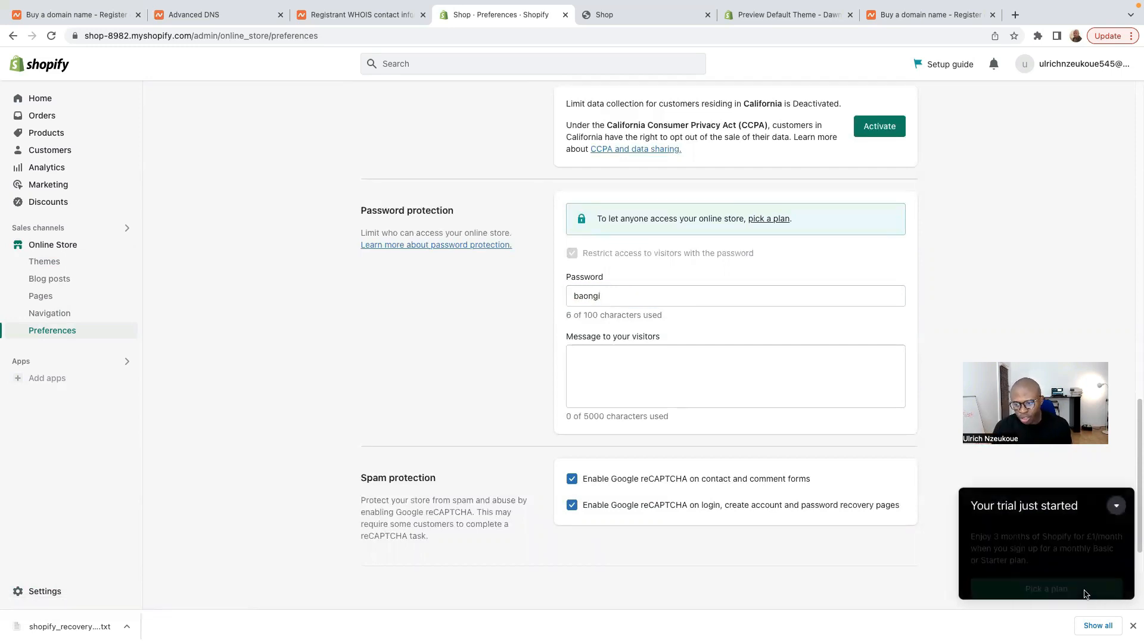
{"action": "left_click", "coordinate": [1045, 581]}
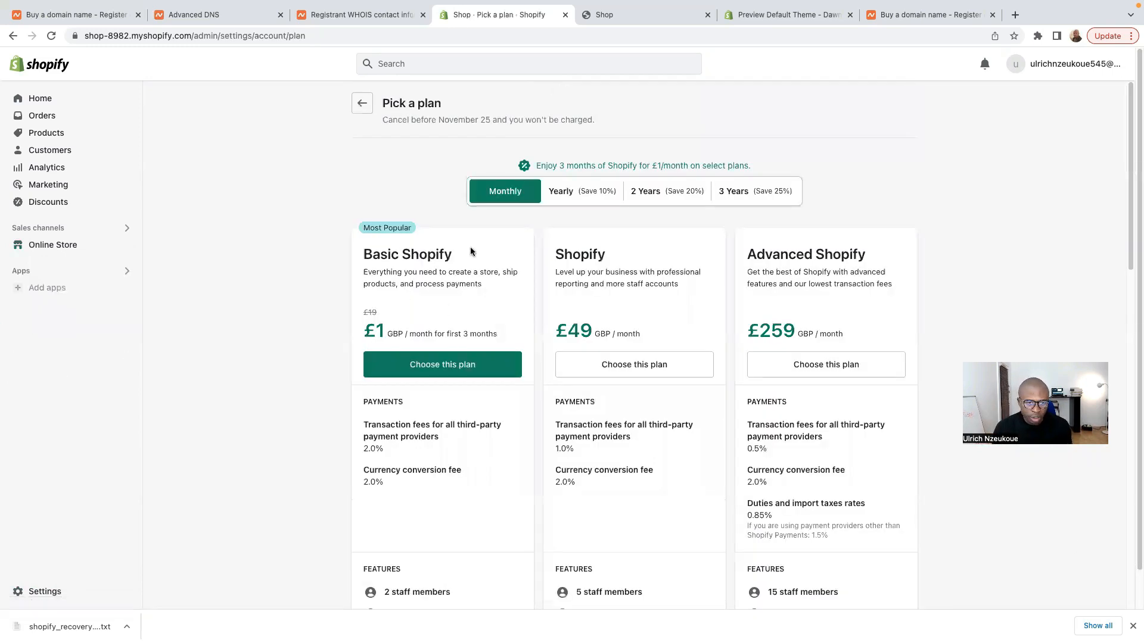
{"action": "left_click", "coordinate": [362, 104]}
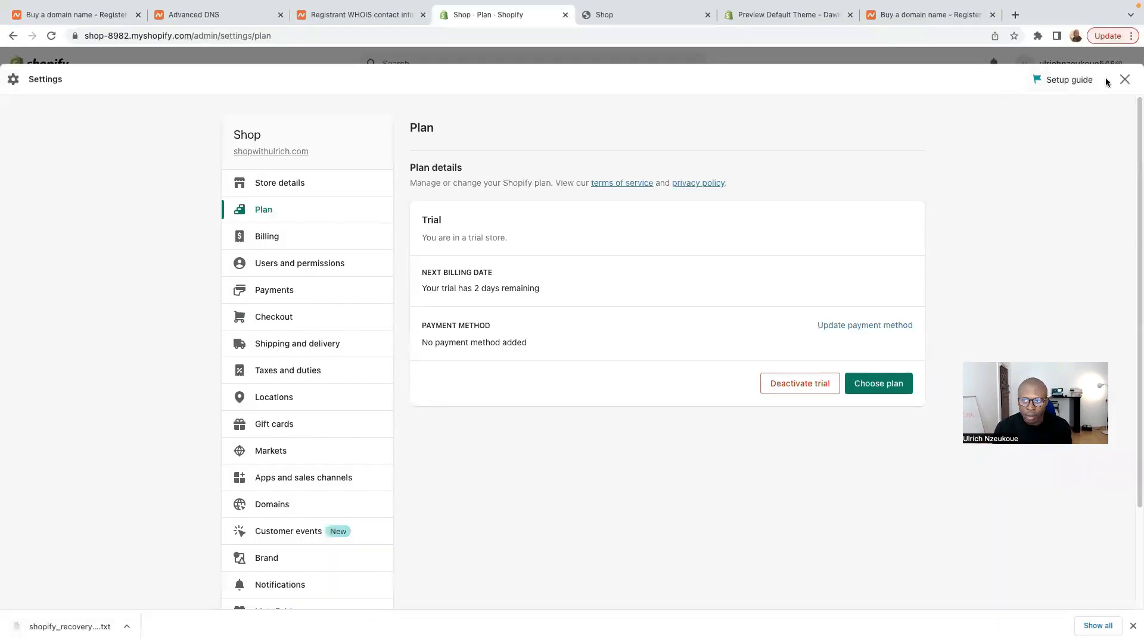
{"action": "left_click", "coordinate": [1115, 80]}
- Review the full Preferences page again, from the title and social sharing image down to spam protection
{"action": "scroll", "coordinate": [708, 462], "scroll_direction": "down", "scroll_amount": 3}
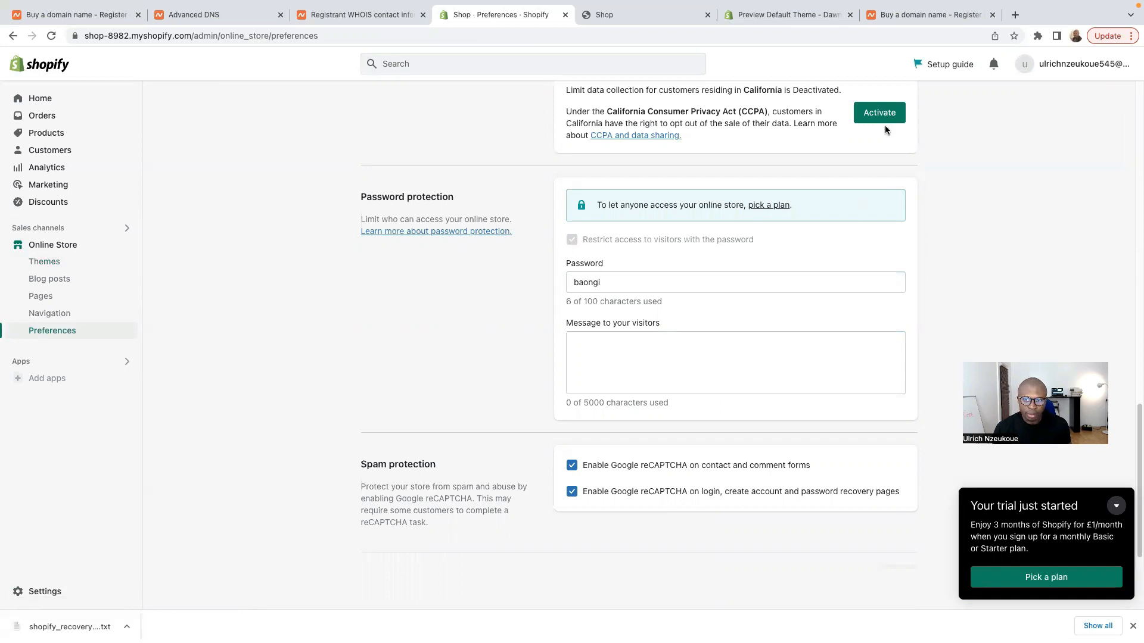
{"action": "scroll", "coordinate": [1002, 331], "scroll_direction": "up", "scroll_amount": 10}
{"action": "scroll", "coordinate": [1002, 329], "scroll_direction": "up", "scroll_amount": 8}
{"action": "scroll", "coordinate": [987, 297], "scroll_direction": "down", "scroll_amount": 9}
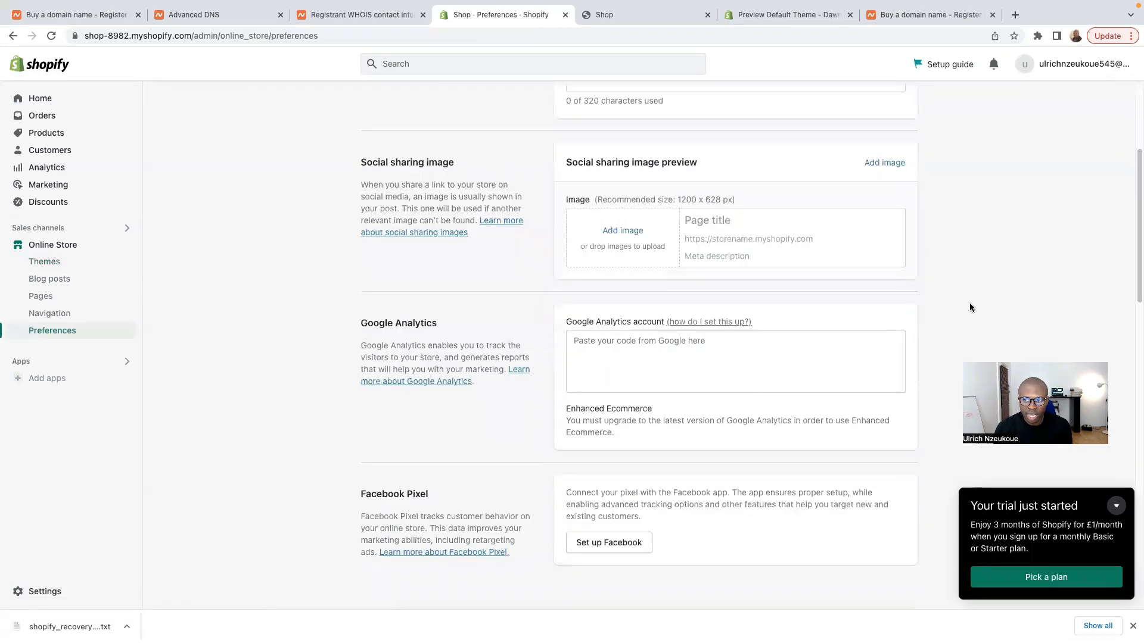
{"action": "scroll", "coordinate": [968, 306], "scroll_direction": "down", "scroll_amount": 8}
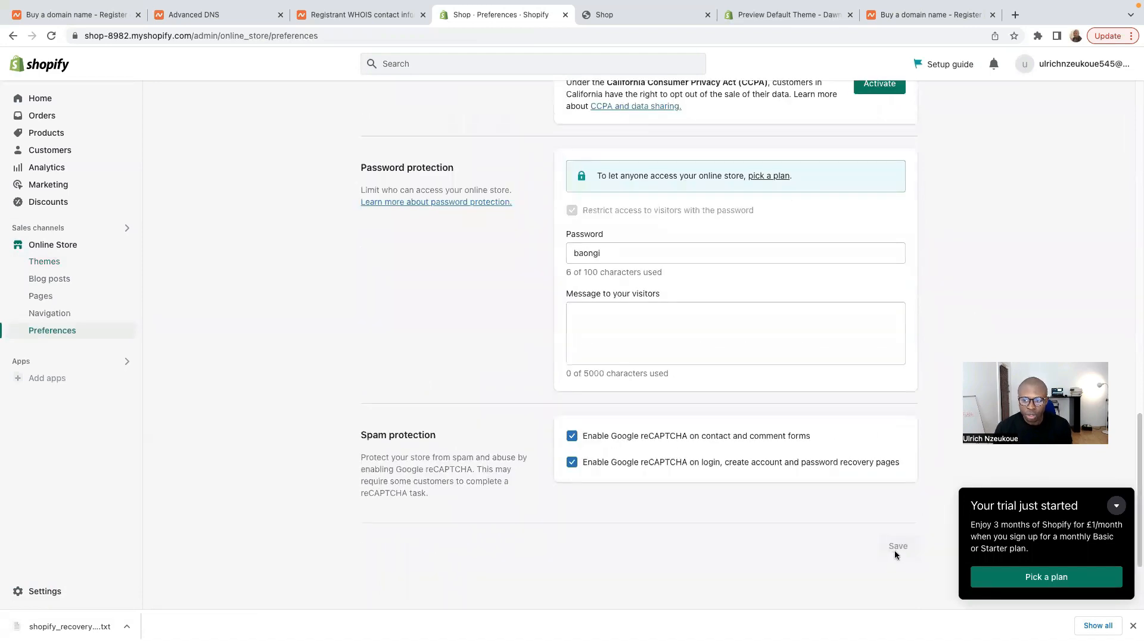